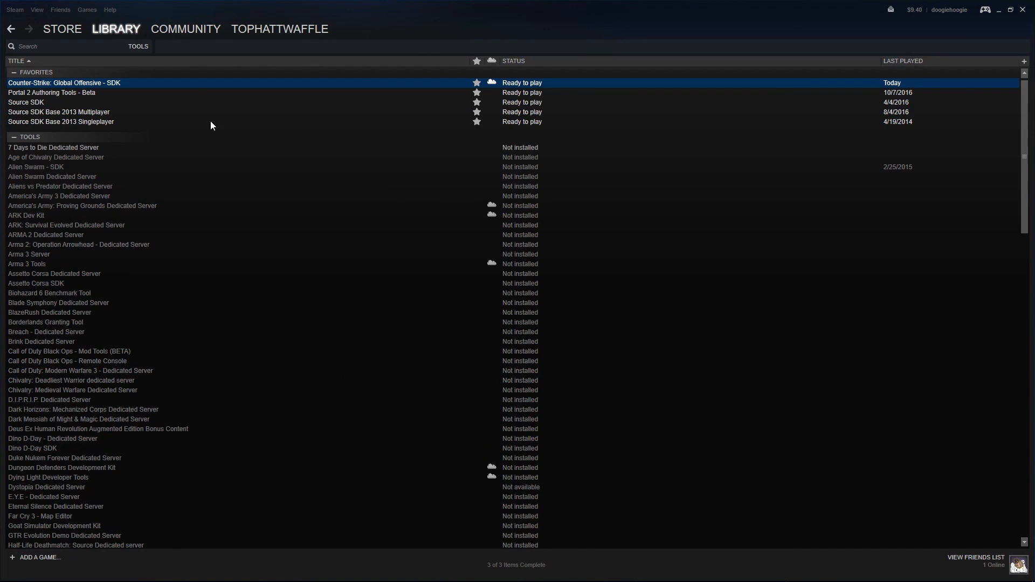
Launch the Counter-Strike: Global Offensive SDK, start the Hammer World Editor and open the map de_metro.vmf.
{"action": "double_click", "coordinate": [153, 82]}
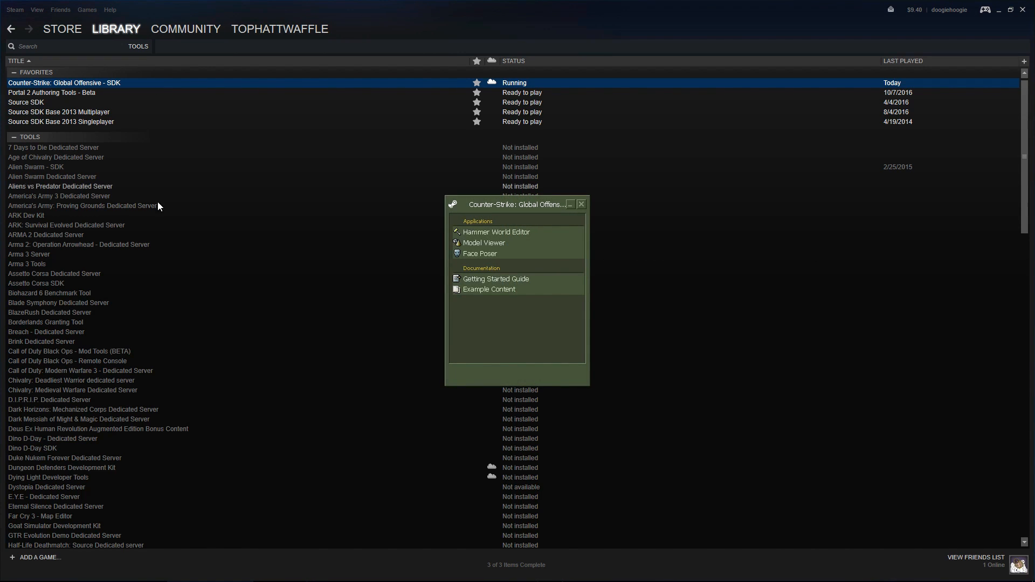
{"action": "double_click", "coordinate": [559, 231]}
{"action": "left_click", "coordinate": [9, 17]}
{"action": "left_click", "coordinate": [99, 59]}
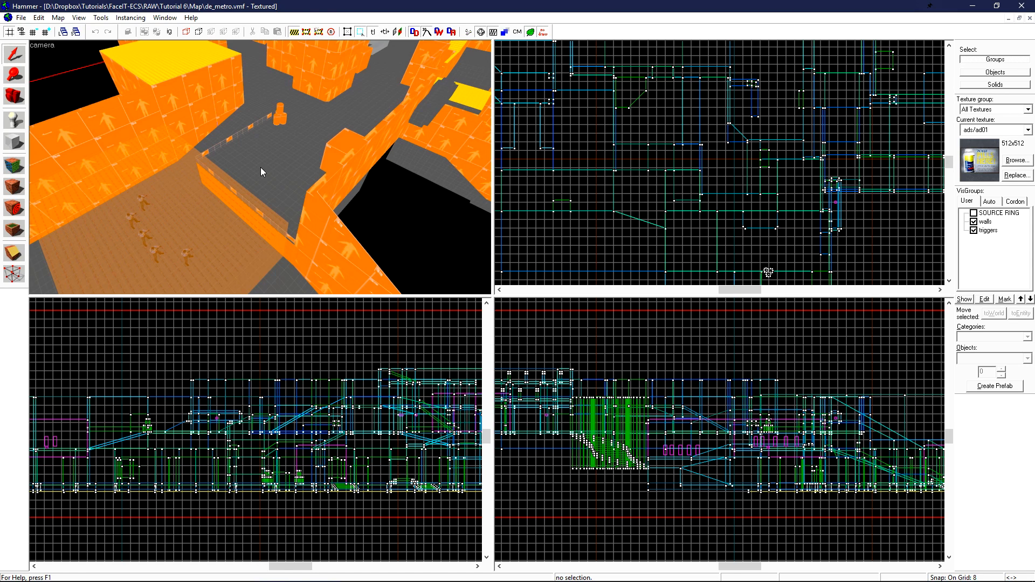
Place an info_player_terrorist entity on the grey floor inside the railings, in front of the trigger area.
{"action": "key", "text": "z"}
{"action": "key", "text": "w"}
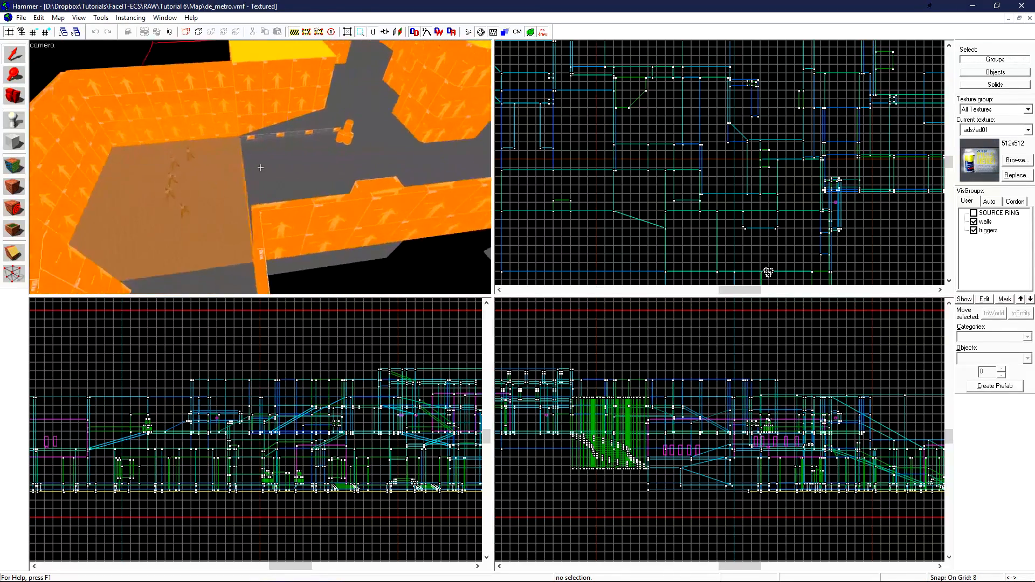
{"action": "key", "text": "w"}
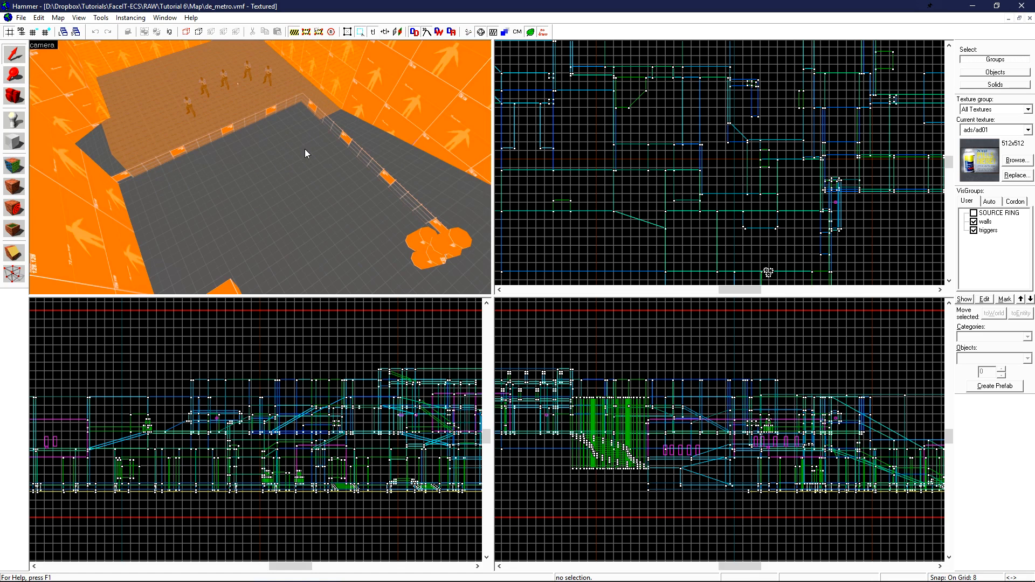
{"action": "left_click", "coordinate": [14, 120]}
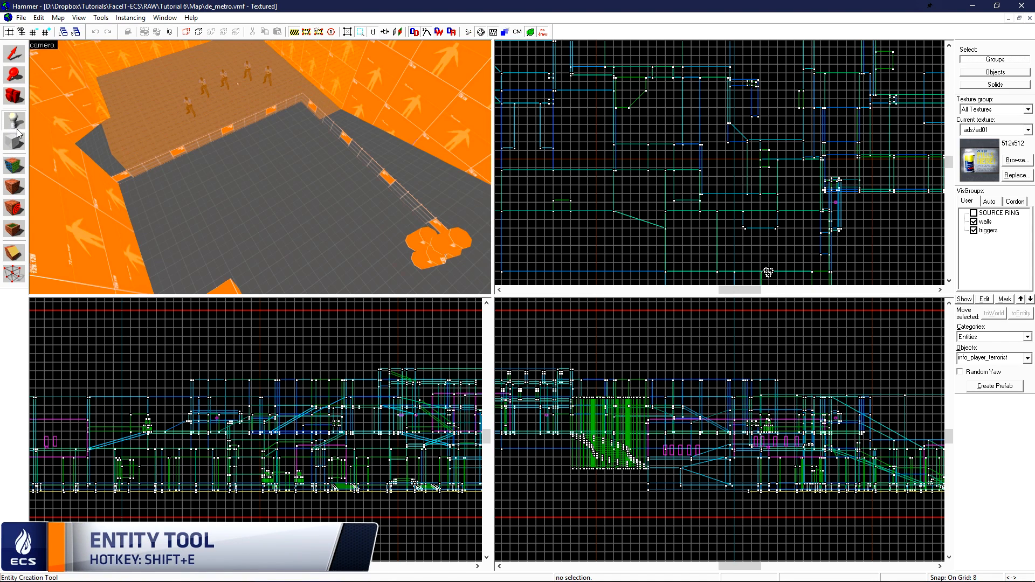
{"action": "left_click", "coordinate": [289, 156]}
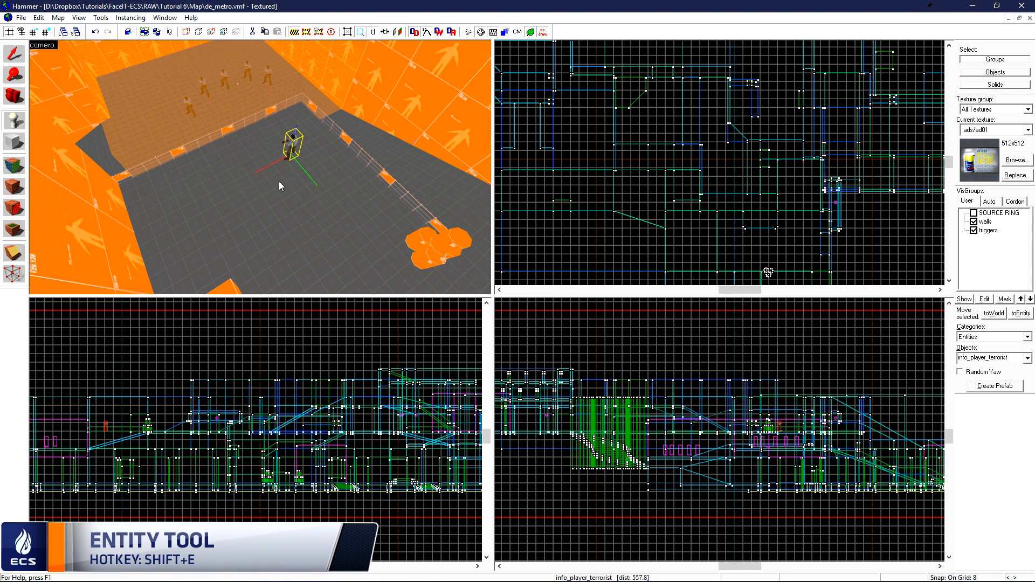
Change the class of the placed info_player_terrorist entity to prop_static and apply the change.
{"action": "key", "text": "z"}
{"action": "key", "text": "w"}
{"action": "key", "text": "z"}
{"action": "key", "text": "shift+s"}
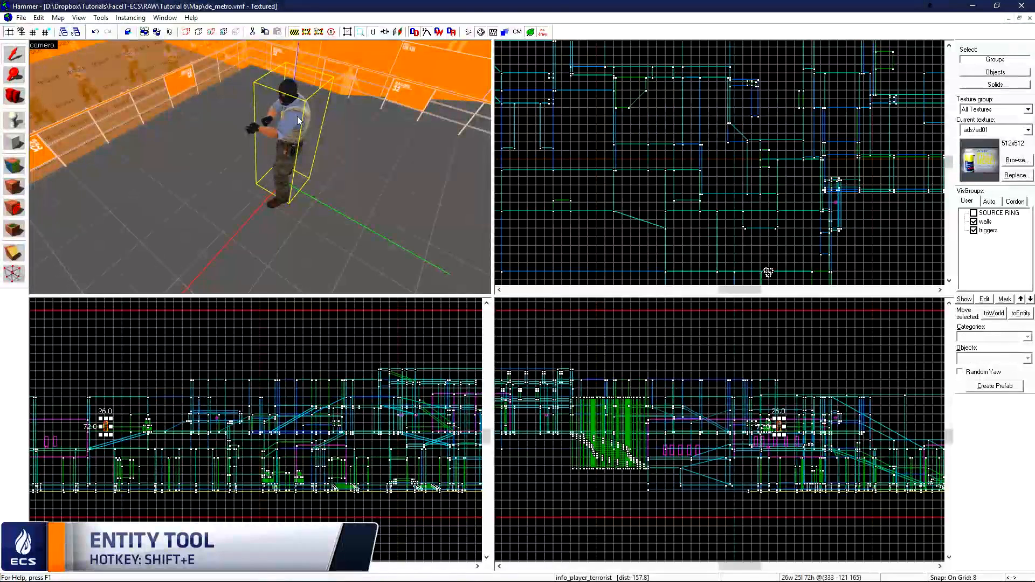
{"action": "double_click", "coordinate": [299, 120]}
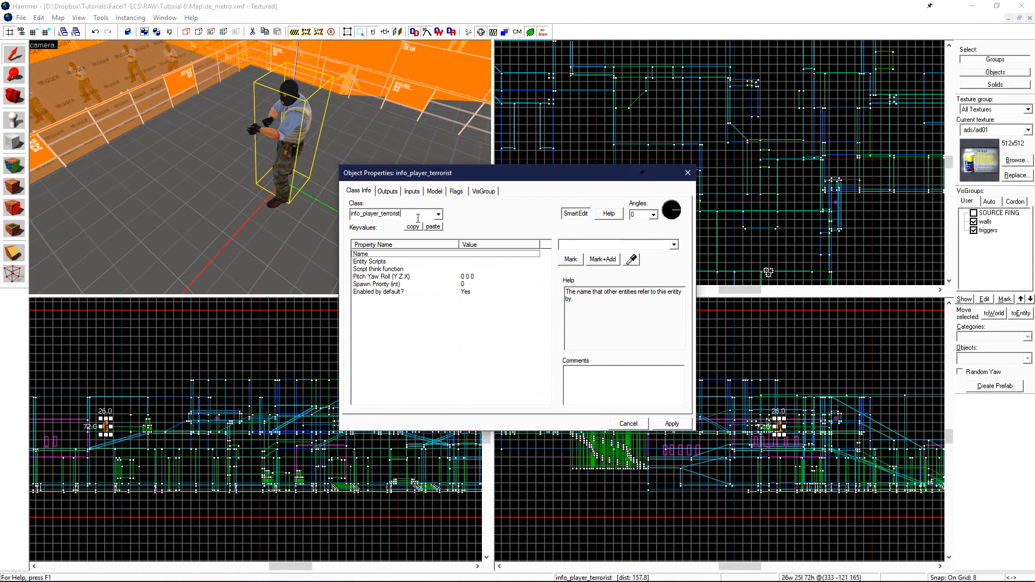
{"action": "type", "text": "prop_stat"}
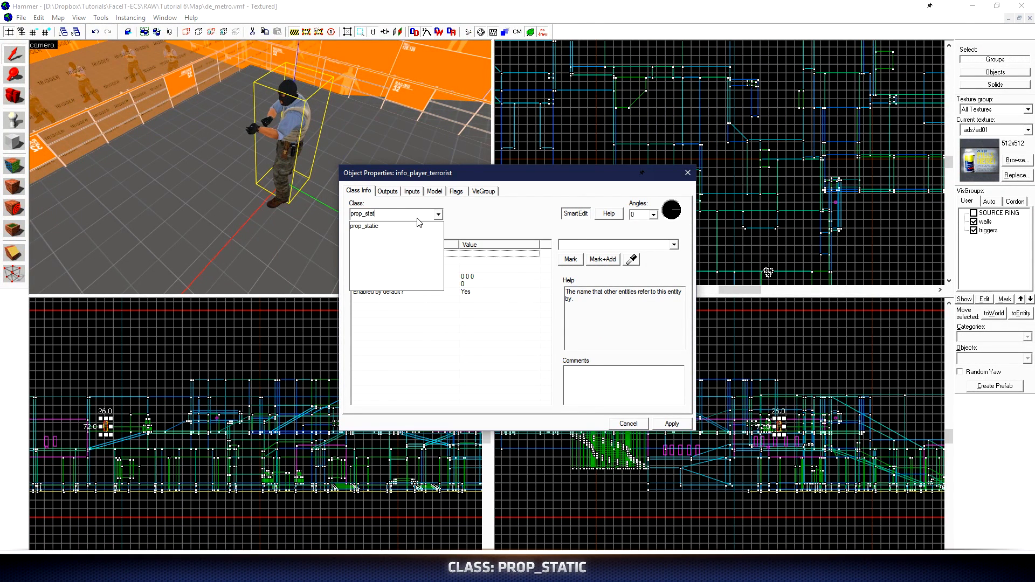
{"action": "left_click", "coordinate": [415, 226]}
{"action": "left_click", "coordinate": [672, 423]}
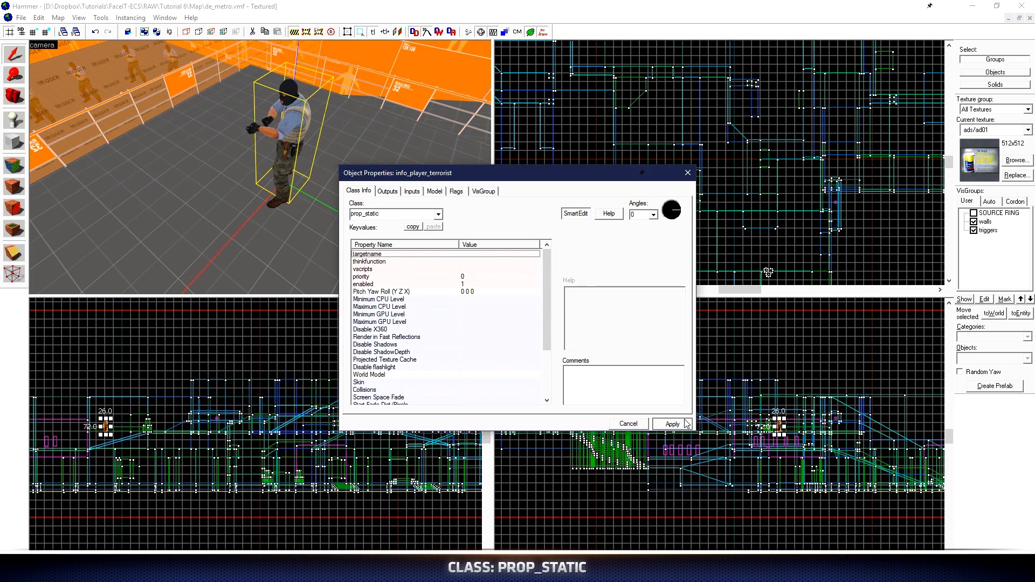
{"action": "left_click", "coordinate": [286, 180]}
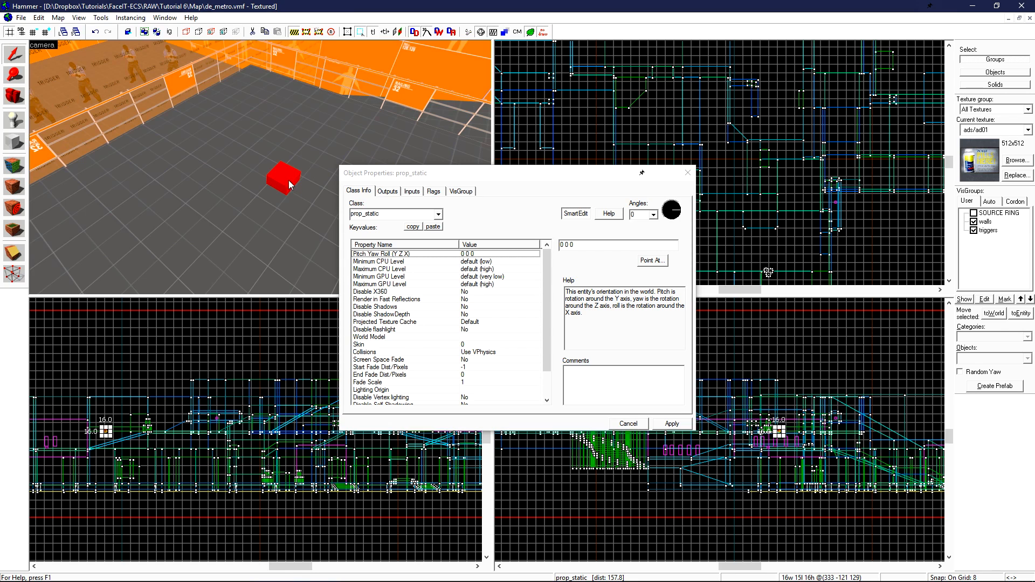
Open the model browser for the World Model property of the prop_static.
{"action": "left_click", "coordinate": [372, 337]}
{"action": "left_click_drag", "start_coordinate": [549, 260], "coordinate": [549, 285]}
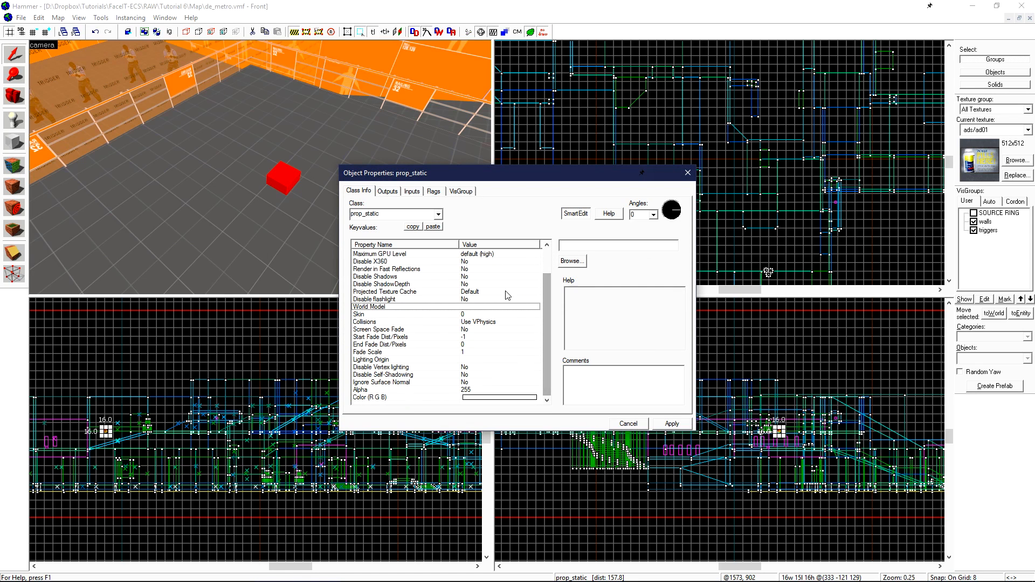
{"action": "left_click", "coordinate": [571, 261]}
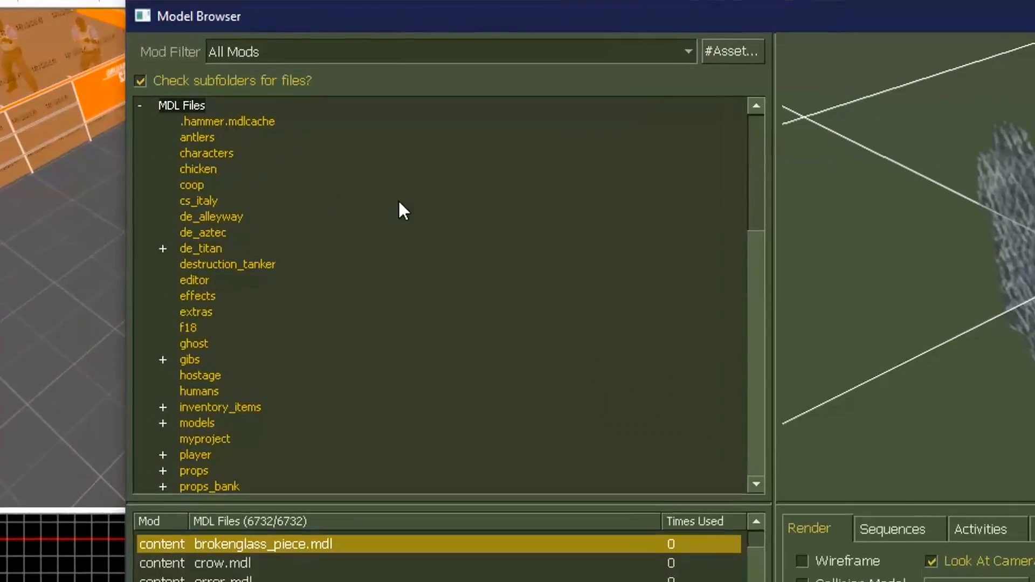
Browse model folders such as characters, coop, editor and ghost, and return to the full MDL Files list.
{"action": "mouse_move", "coordinate": [770, 169]}
{"action": "left_mouse_down"}
{"action": "mouse_move", "coordinate": [762, 397]}
{"action": "mouse_move", "coordinate": [776, 314]}
{"action": "mouse_move", "coordinate": [761, 159]}
{"action": "left_mouse_up"}
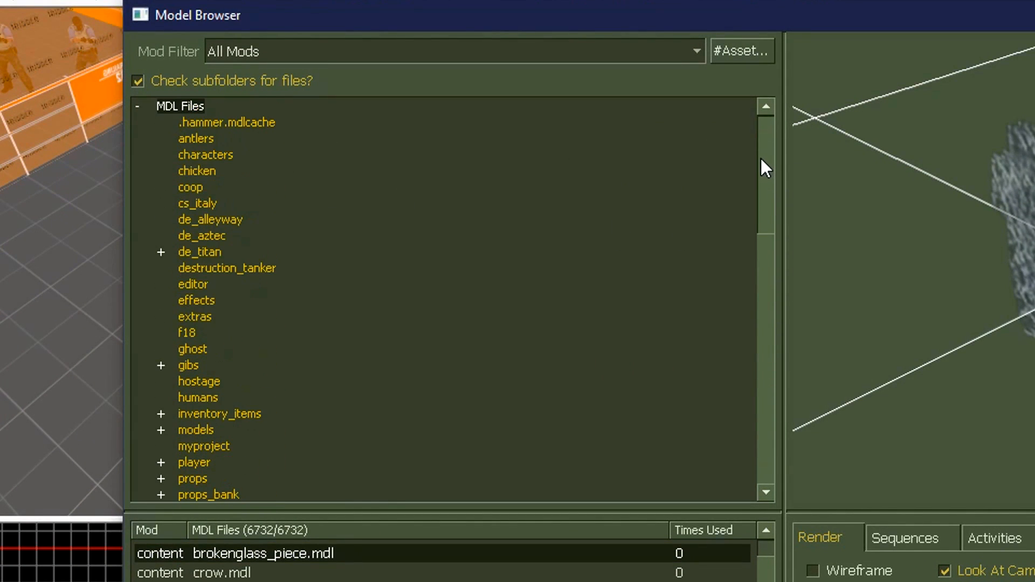
{"action": "left_click", "coordinate": [181, 106]}
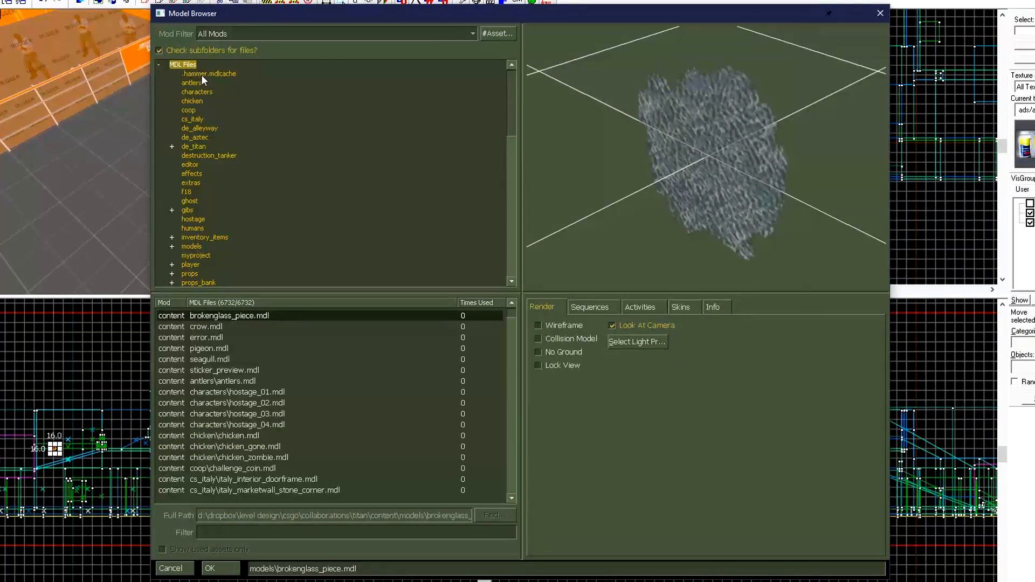
{"action": "left_click", "coordinate": [197, 92]}
{"action": "left_click", "coordinate": [192, 110]}
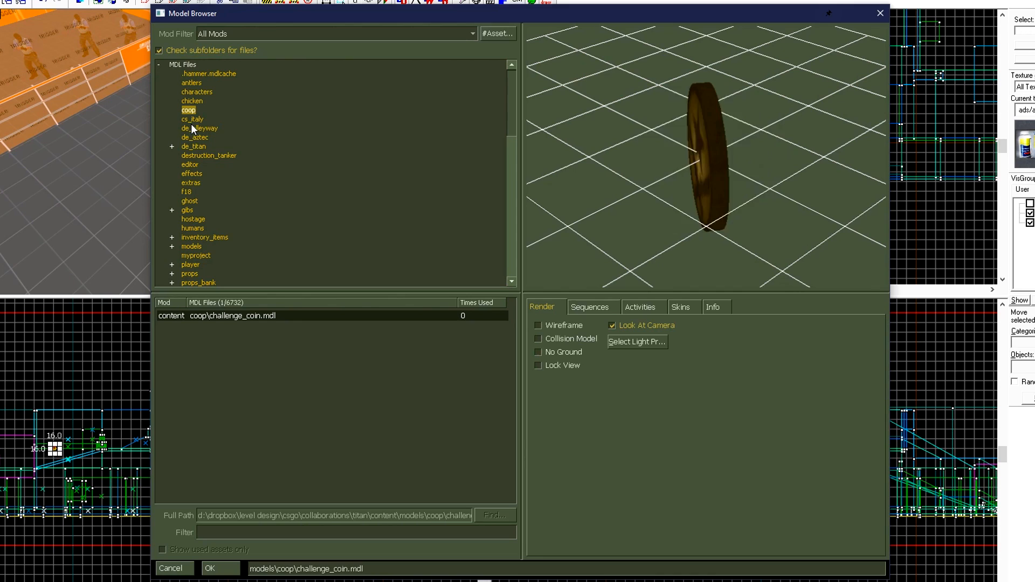
{"action": "left_click", "coordinate": [189, 156]}
{"action": "left_click", "coordinate": [189, 165]}
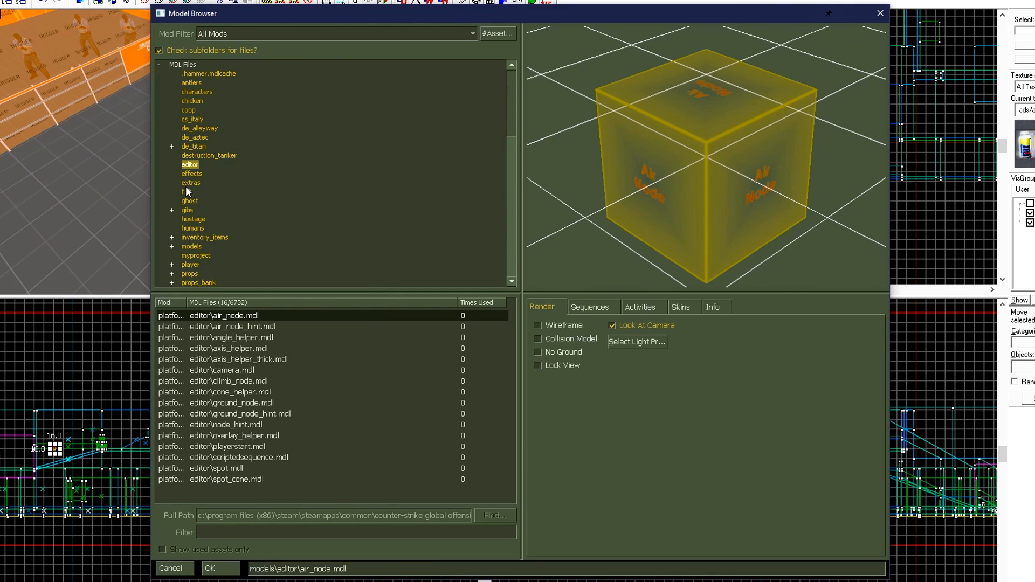
{"action": "left_click", "coordinate": [186, 192]}
{"action": "left_click", "coordinate": [188, 201]}
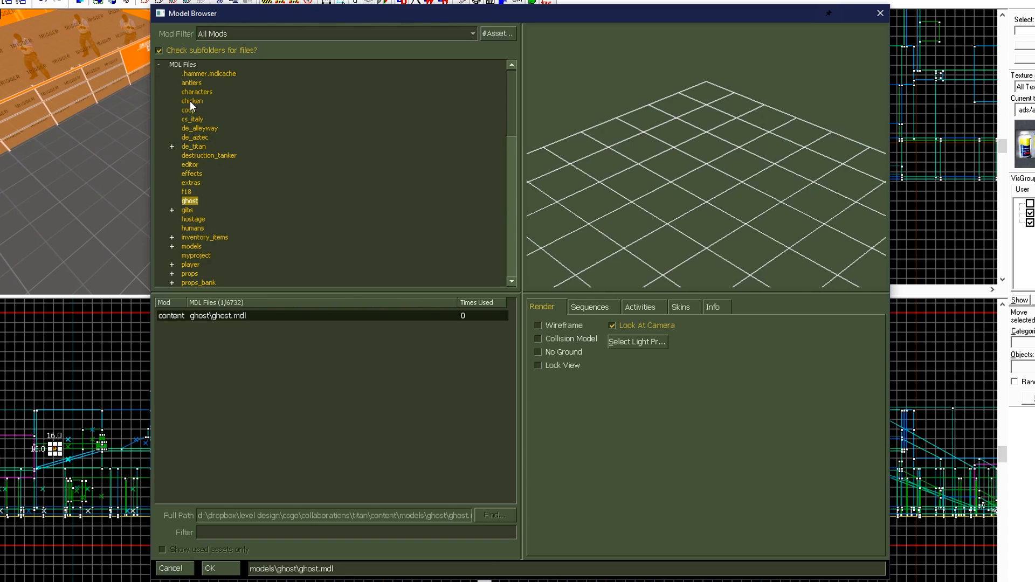
{"action": "left_click", "coordinate": [192, 65]}
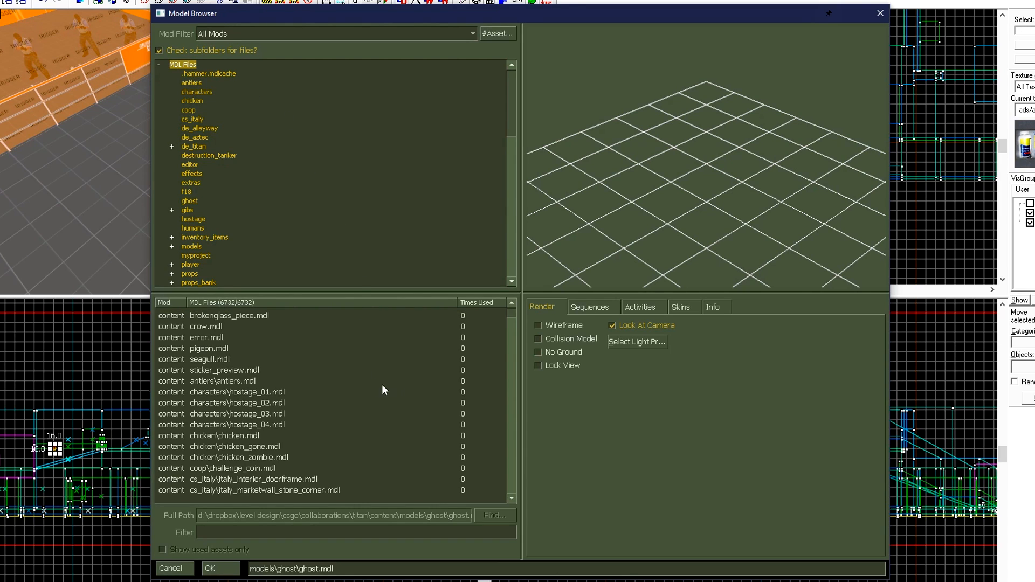
Preview pigeon.mdl from the full model list and rotate the bird in the preview.
{"action": "left_click_drag", "start_coordinate": [509, 319], "coordinate": [296, 468]}
{"action": "left_click", "coordinate": [209, 349]}
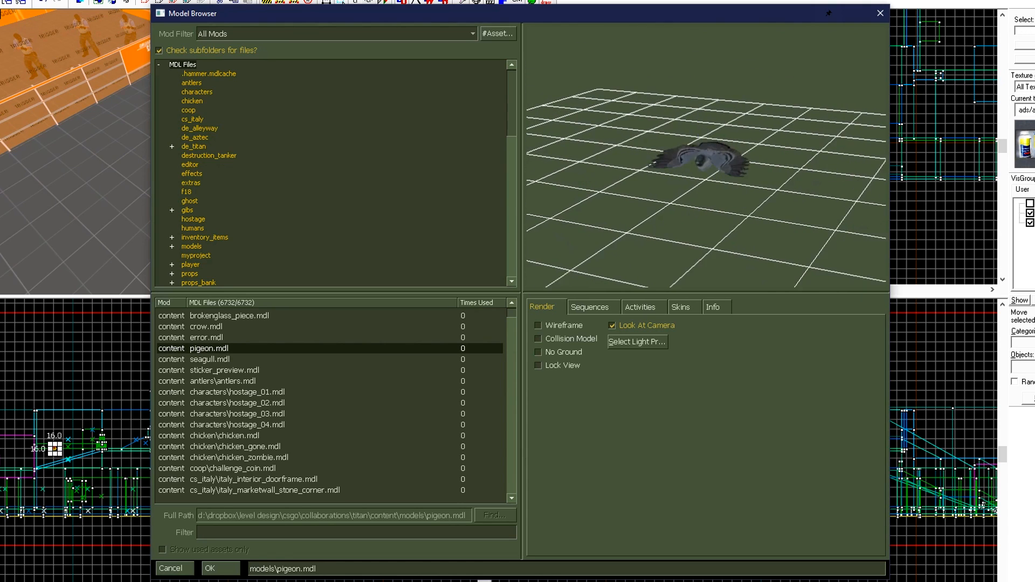
{"action": "mouse_move", "coordinate": [722, 129]}
{"action": "left_mouse_down"}
{"action": "mouse_move", "coordinate": [716, 92]}
{"action": "mouse_move", "coordinate": [715, 127]}
{"action": "mouse_move", "coordinate": [703, 127]}
{"action": "left_mouse_up"}
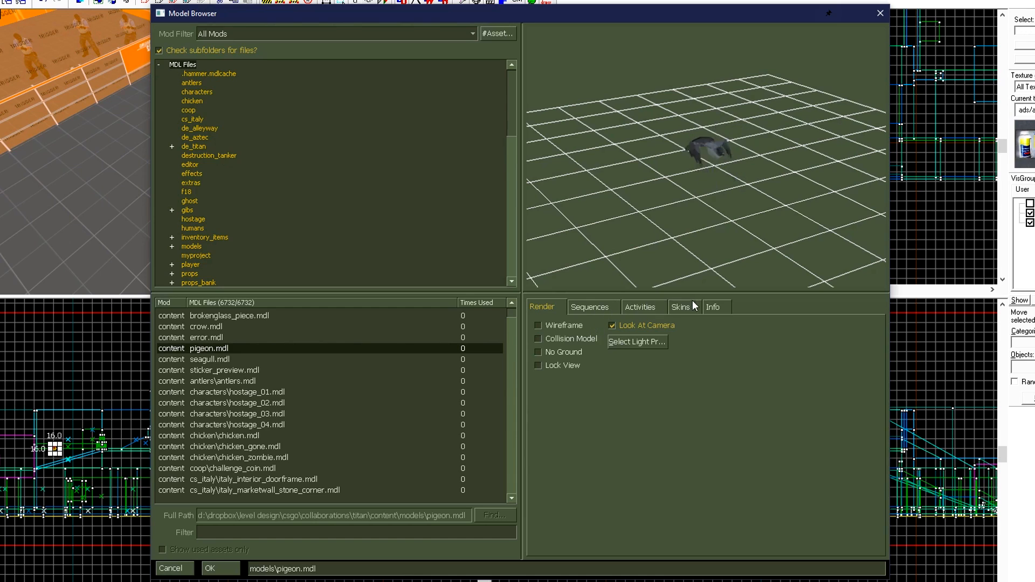
Try the Wireframe, Collision Model and No Ground render options on the pigeon preview and turn them off again.
{"action": "left_click", "coordinate": [568, 324]}
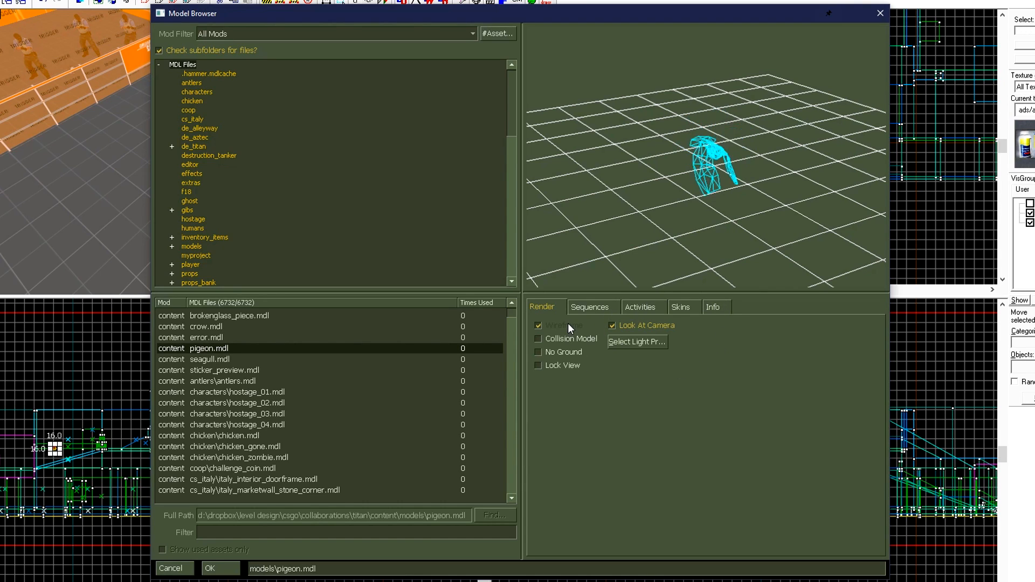
{"action": "left_click", "coordinate": [570, 337]}
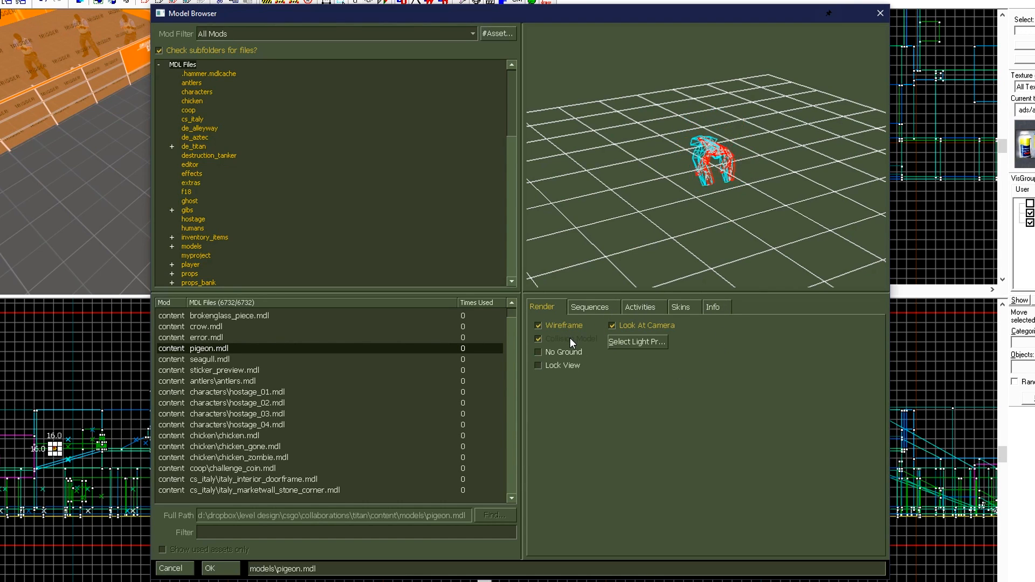
{"action": "left_click", "coordinate": [577, 351]}
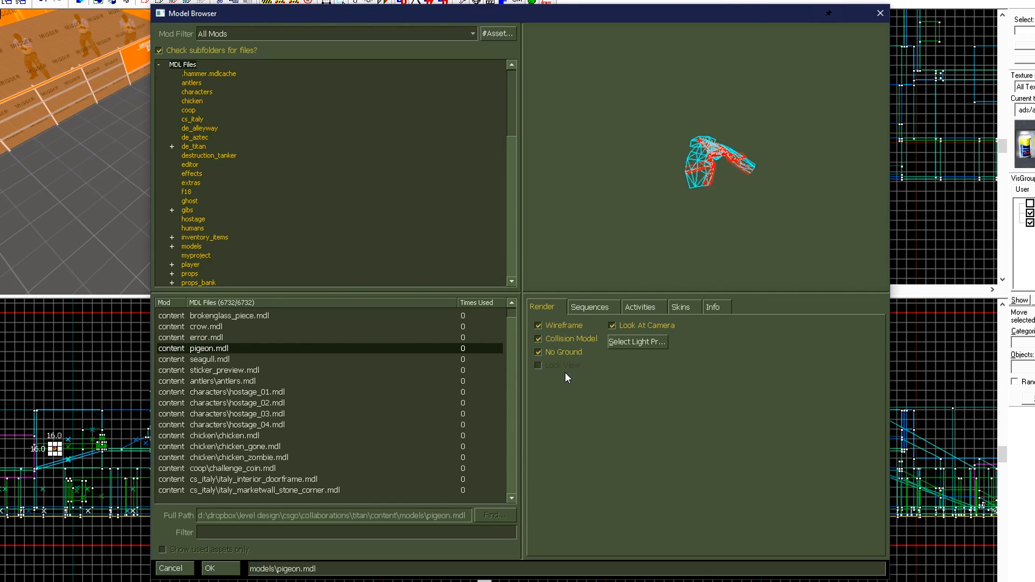
{"action": "left_click", "coordinate": [574, 353]}
{"action": "left_click", "coordinate": [577, 322]}
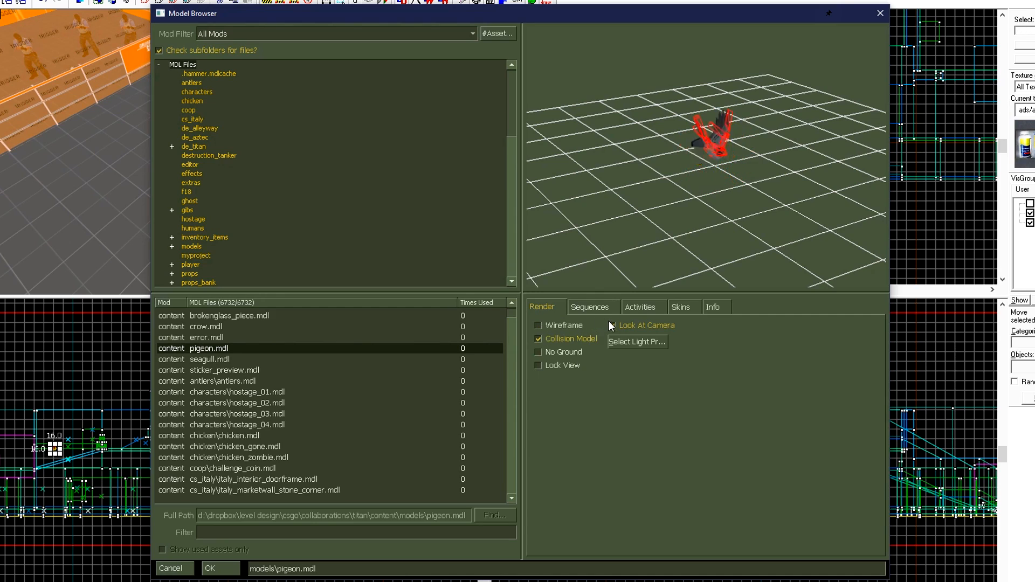
{"action": "left_click", "coordinate": [578, 341]}
Preview the pigeon's Fly01 and Walk animation sequences, with the bird shown close up from the side.
{"action": "left_click", "coordinate": [580, 305]}
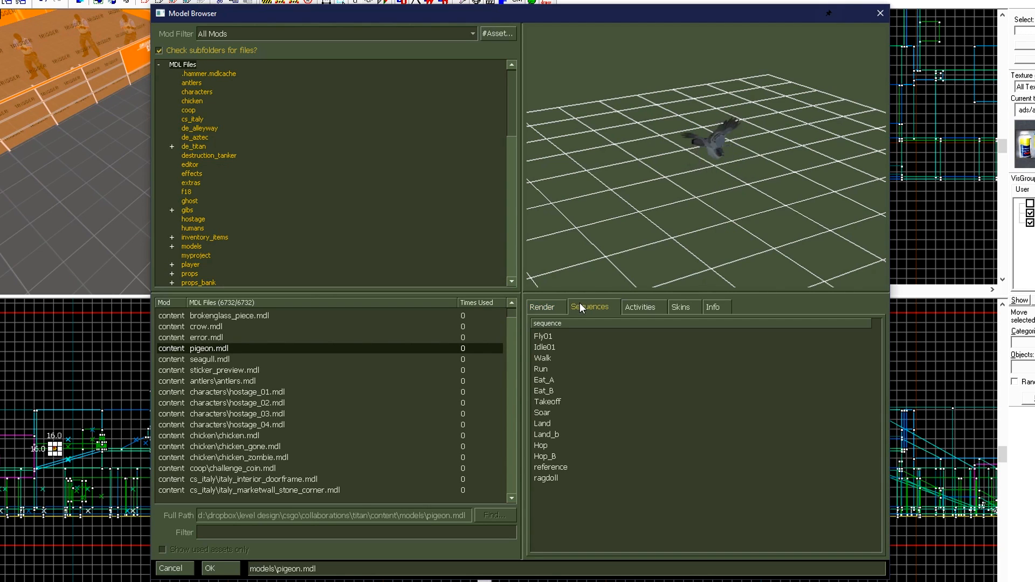
{"action": "left_click", "coordinate": [577, 335]}
{"action": "left_click", "coordinate": [576, 358]}
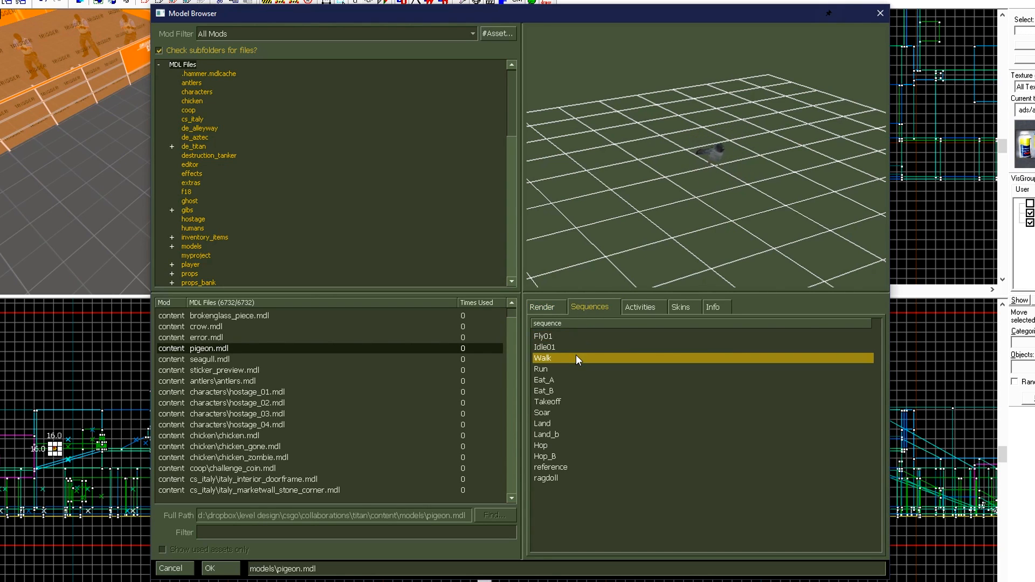
{"action": "right_click_drag", "start_coordinate": [717, 242], "coordinate": [717, 159]}
{"action": "left_click_drag", "start_coordinate": [717, 159], "coordinate": [647, 162]}
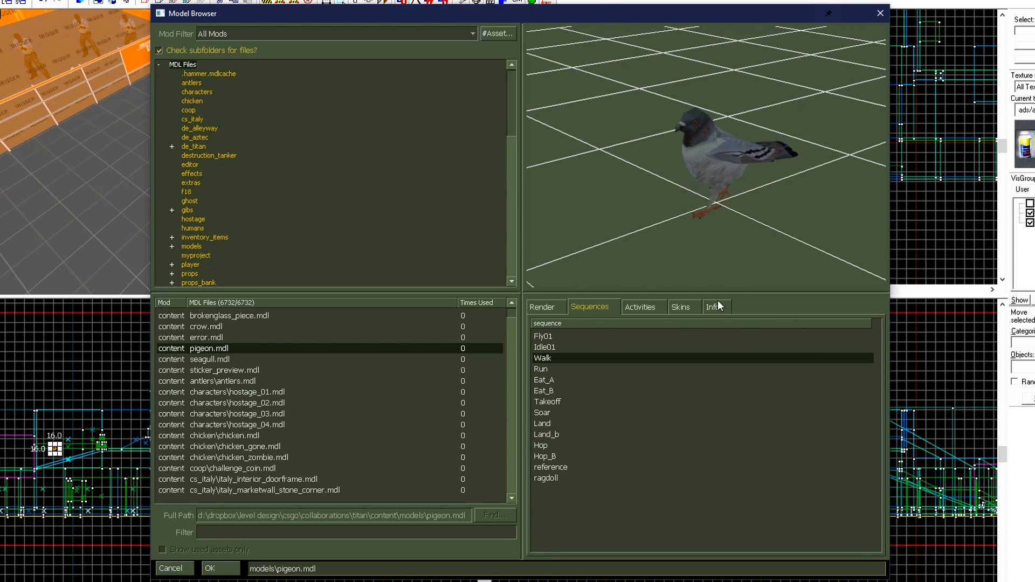
Check the pigeon's available skins and its physics, static and dynamic prop information.
{"action": "left_click", "coordinate": [682, 309]}
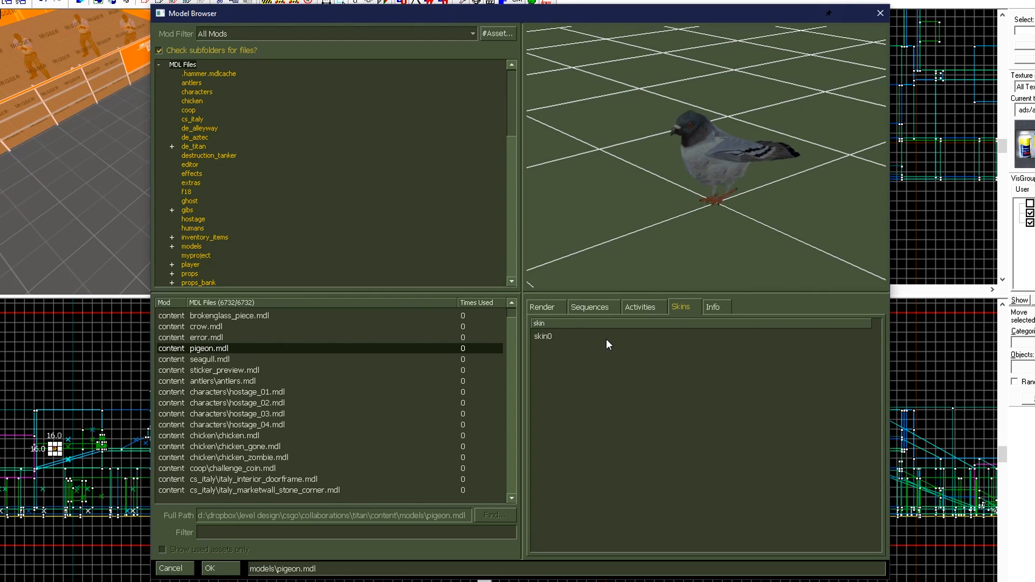
{"action": "left_click", "coordinate": [724, 310]}
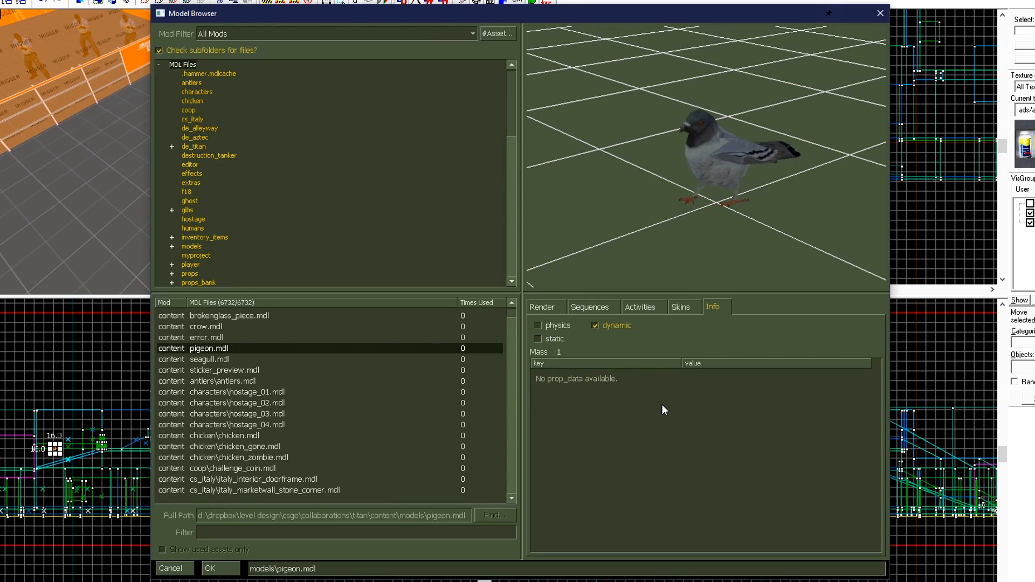
Filter the models by "tree", go through the matches and select props_foliage\urban_streettree01.mdl.
{"action": "left_click", "coordinate": [443, 532]}
{"action": "type", "text": "tree"}
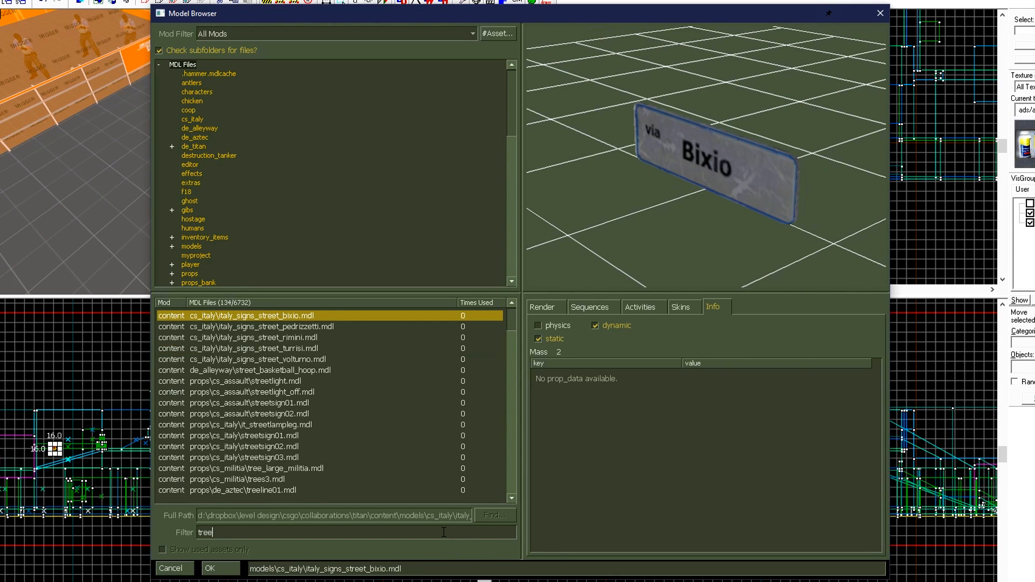
{"action": "key", "text": "Down"}
{"action": "key", "text": "Down"}
{"action": "key", "text": "Down"}
{"action": "key", "text": "Down"}
{"action": "key", "text": "Down"}
{"action": "key", "text": "Down"}
{"action": "key", "text": "Down"}
{"action": "key", "text": "Down"}
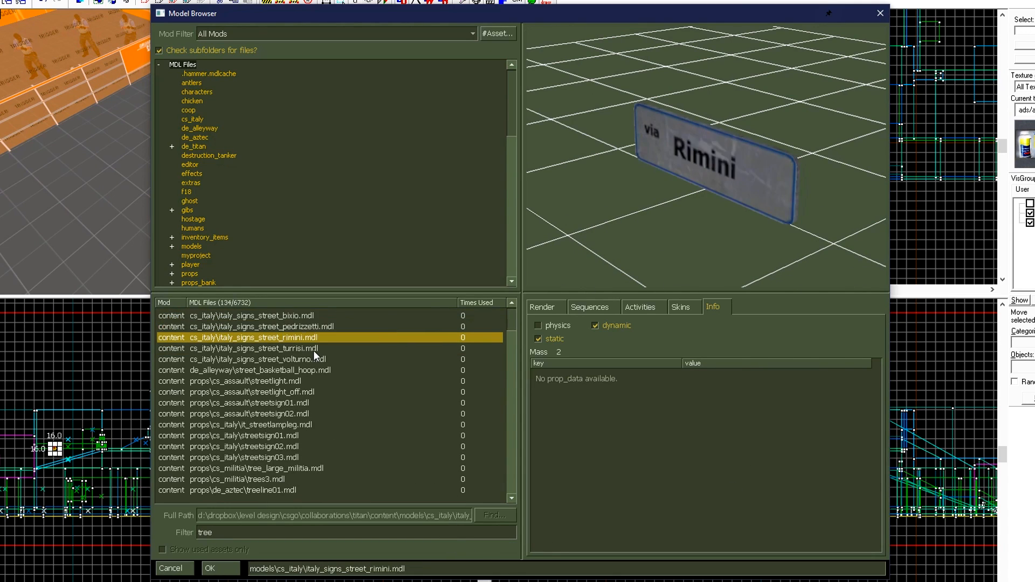
{"action": "key", "text": "Down"}
{"action": "key", "text": "Down"}
{"action": "key", "text": "Down"}
{"action": "key", "text": "Down"}
{"action": "key", "text": "Down"}
{"action": "key", "text": "Down"}
{"action": "key", "text": "Down"}
{"action": "key", "text": "Down"}
{"action": "key", "text": "Down"}
{"action": "key", "text": "Down"}
{"action": "key", "text": "Down"}
{"action": "key", "text": "Down"}
{"action": "key", "text": "Down"}
{"action": "key", "text": "Down"}
{"action": "key", "text": "Down"}
{"action": "key", "text": "Down"}
{"action": "key", "text": "Down"}
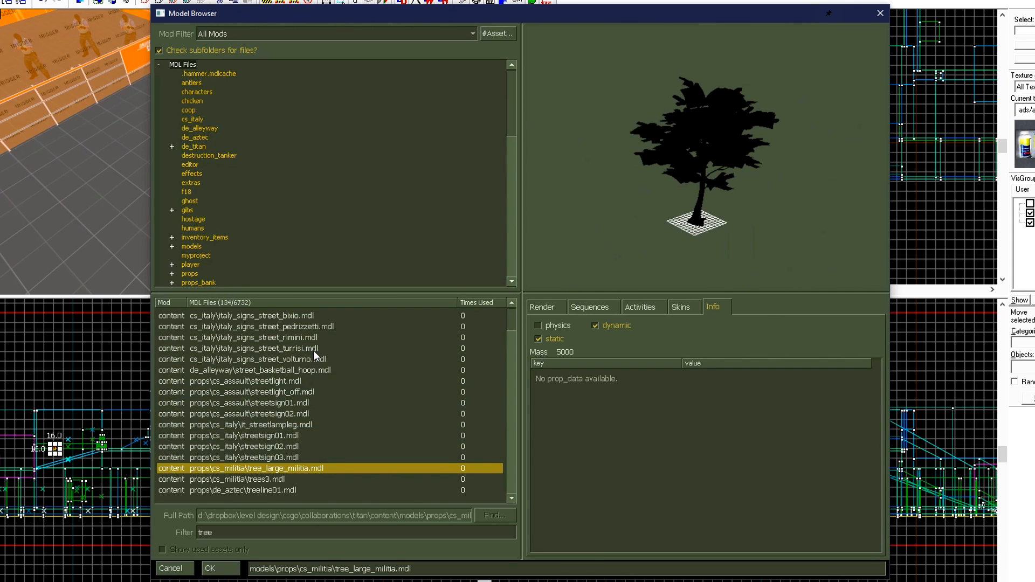
{"action": "key", "text": "Down"}
{"action": "key", "text": "Down"}
{"action": "key", "text": "Down"}
{"action": "key", "text": "Down"}
{"action": "key", "text": "Down"}
{"action": "key", "text": "Down"}
{"action": "key", "text": "Down"}
{"action": "key", "text": "Down"}
{"action": "key", "text": "Down"}
{"action": "key", "text": "Down"}
{"action": "key", "text": "Down"}
{"action": "key", "text": "Down"}
{"action": "key", "text": "Down"}
{"action": "key", "text": "Down"}
{"action": "key", "text": "Down"}
{"action": "key", "text": "Down"}
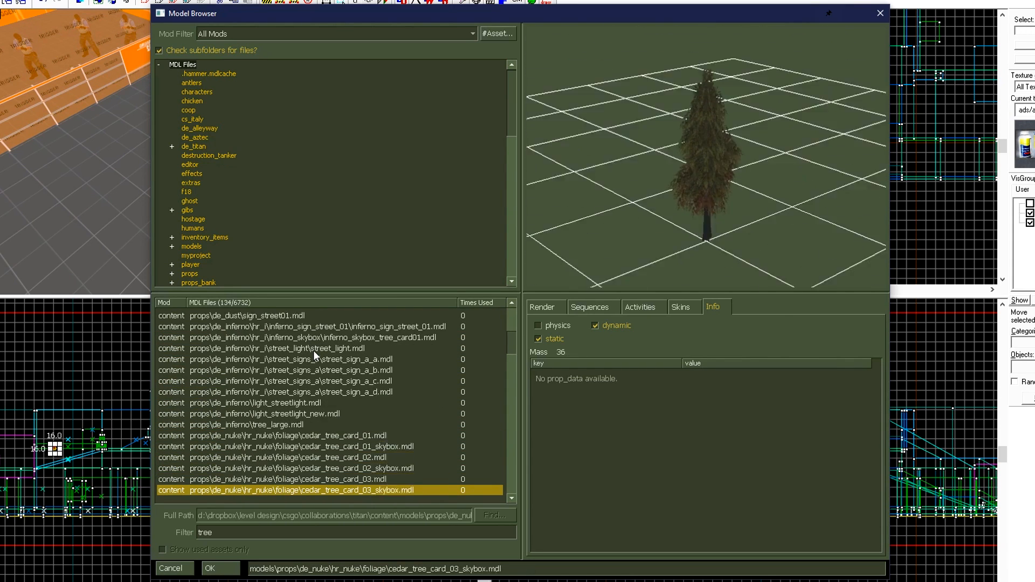
{"action": "left_click", "coordinate": [224, 359]}
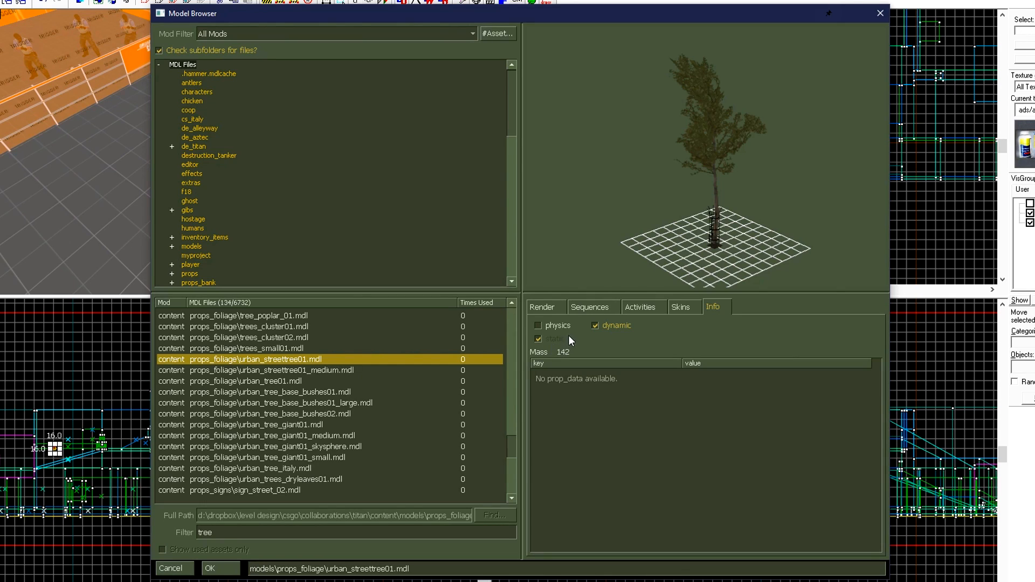
Show the collision model of urban_streettree01.mdl in the preview and view it from another angle.
{"action": "left_click", "coordinate": [552, 308]}
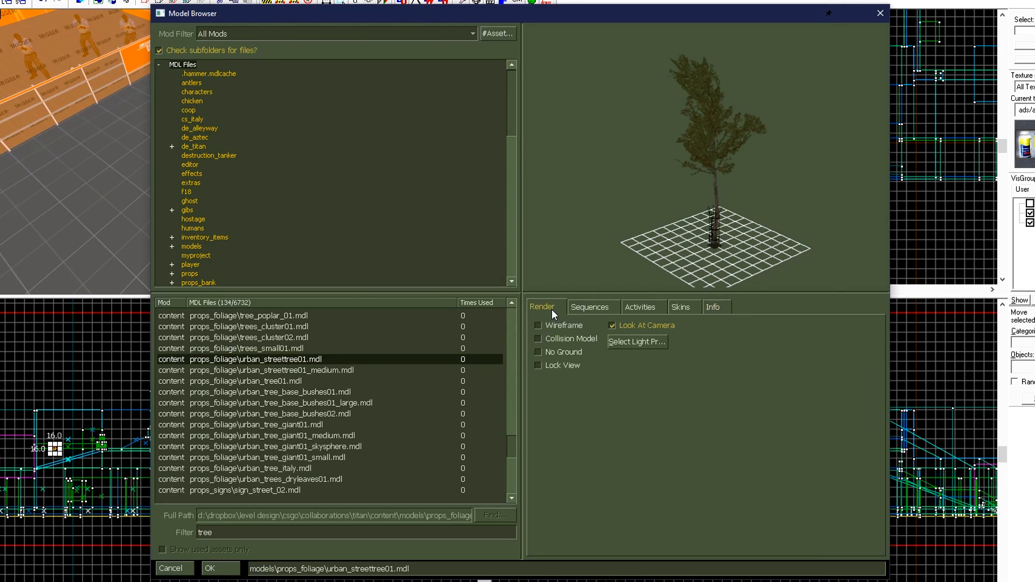
{"action": "left_click", "coordinate": [578, 338]}
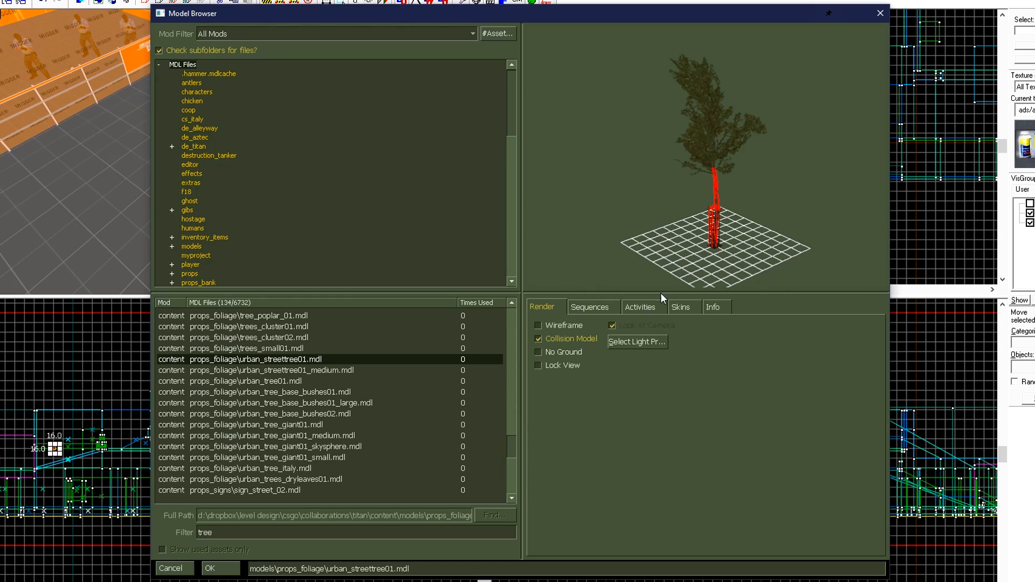
{"action": "left_click_drag", "start_coordinate": [700, 237], "coordinate": [715, 255]}
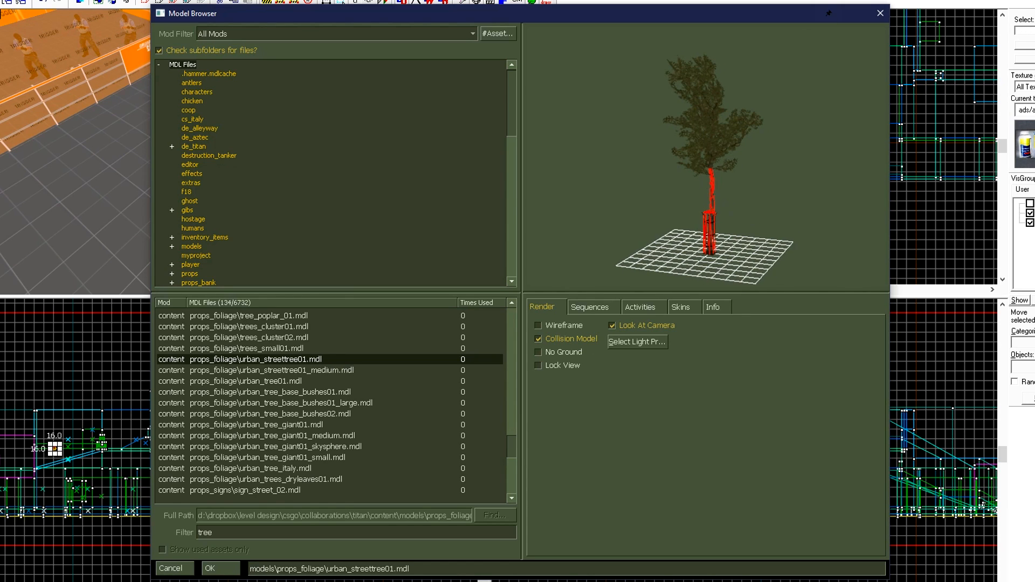
Accept urban_streettree01.mdl as the world model and apply it to the prop_static entity.
{"action": "left_click", "coordinate": [218, 569]}
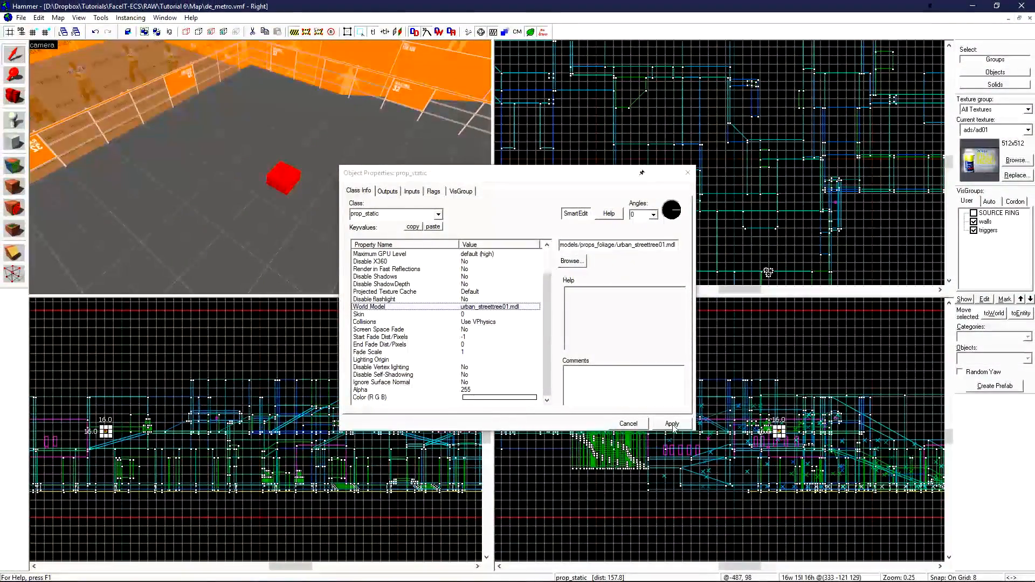
{"action": "left_click", "coordinate": [673, 425]}
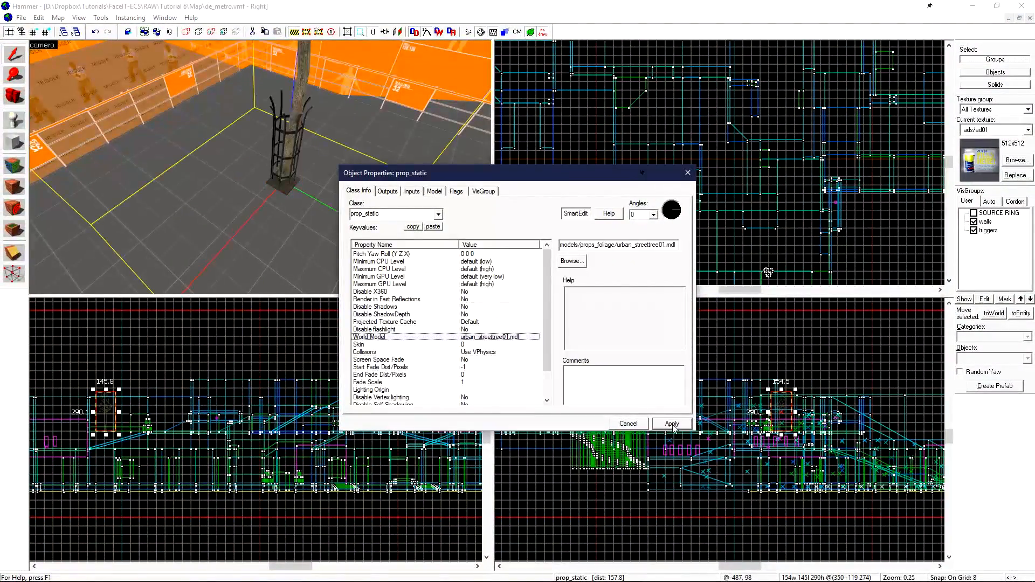
{"action": "key", "text": "z"}
{"action": "key", "text": "s"}
{"action": "key", "text": "z"}
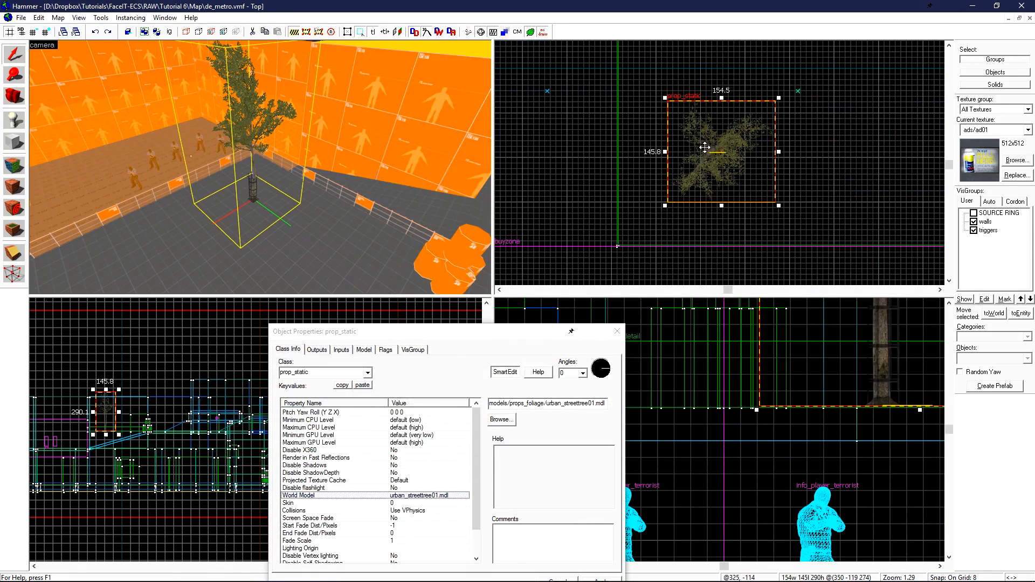
Move the tree prop into the corner of the railings at about (282, -182) and lower its base onto the floor.
{"action": "left_click_drag", "start_coordinate": [704, 147], "coordinate": [659, 190]}
{"action": "scroll", "coordinate": [763, 393], "scroll_direction": "up", "scroll_amount": 10}
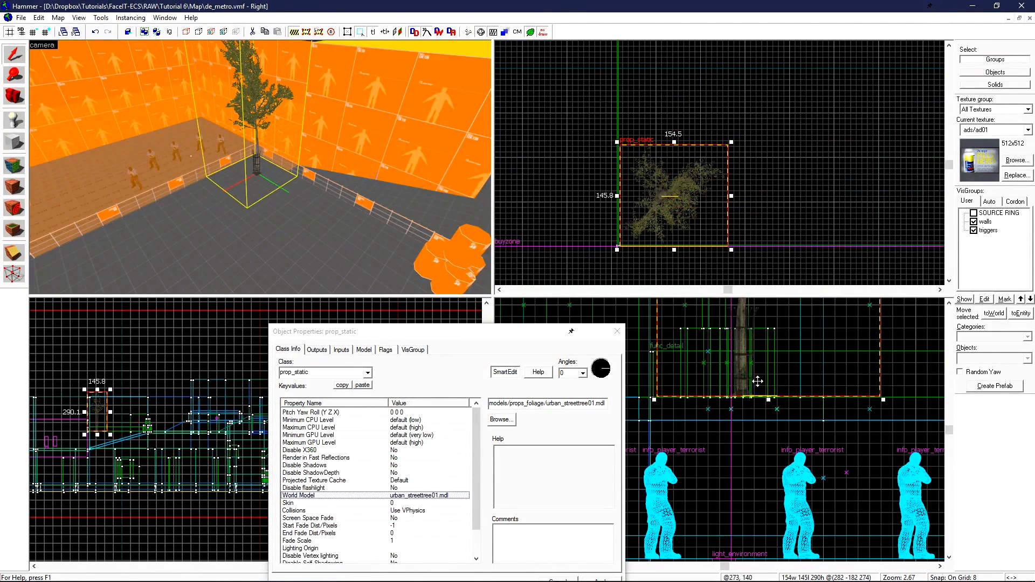
{"action": "left_click_drag", "start_coordinate": [764, 392], "coordinate": [764, 392]}
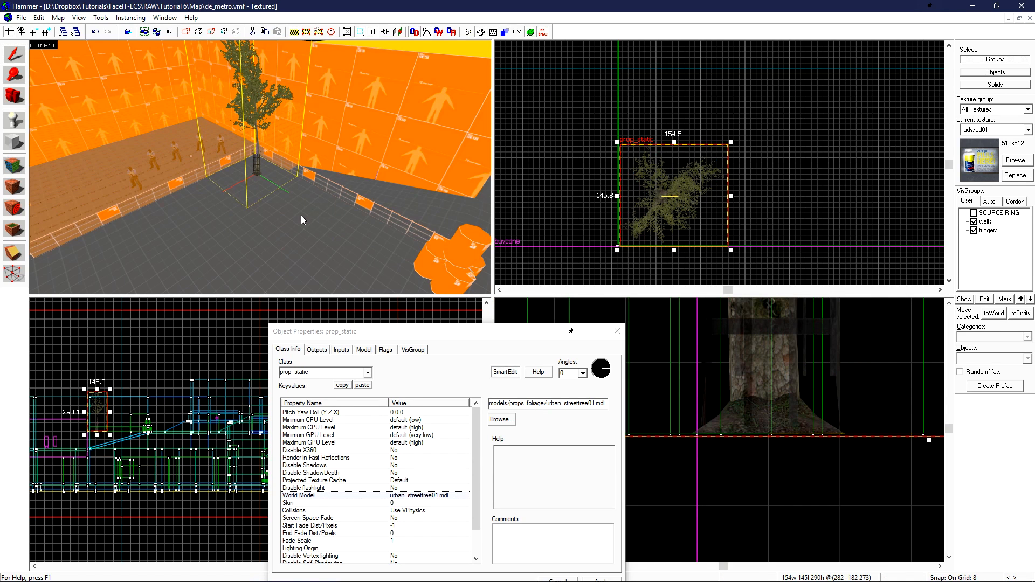
{"action": "key", "text": "z"}
{"action": "key", "text": "w"}
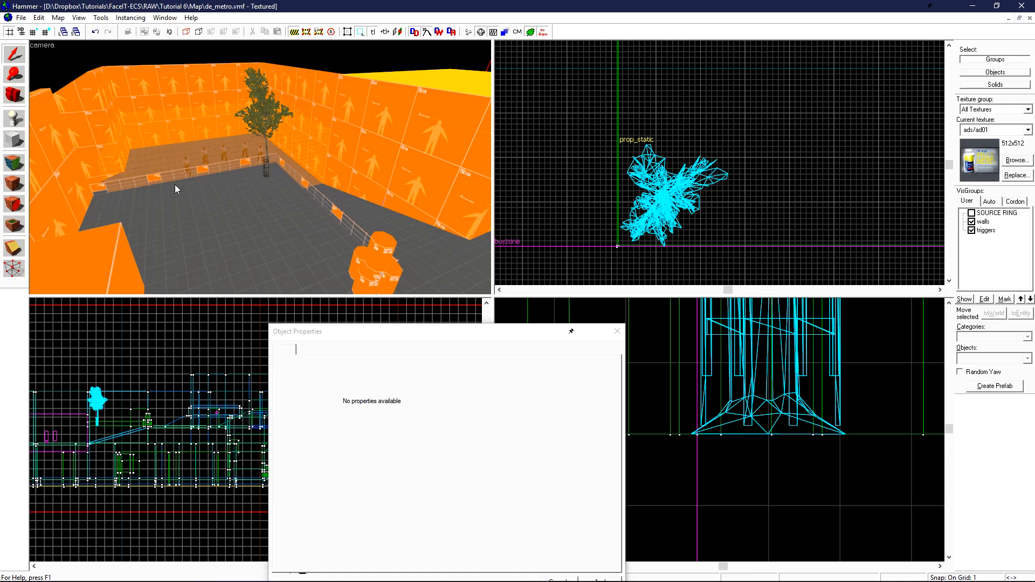
Duplicate the tree prop sideways along the railing to about (466, -182).
{"action": "scroll", "coordinate": [232, 176], "scroll_direction": "up", "scroll_amount": 5}
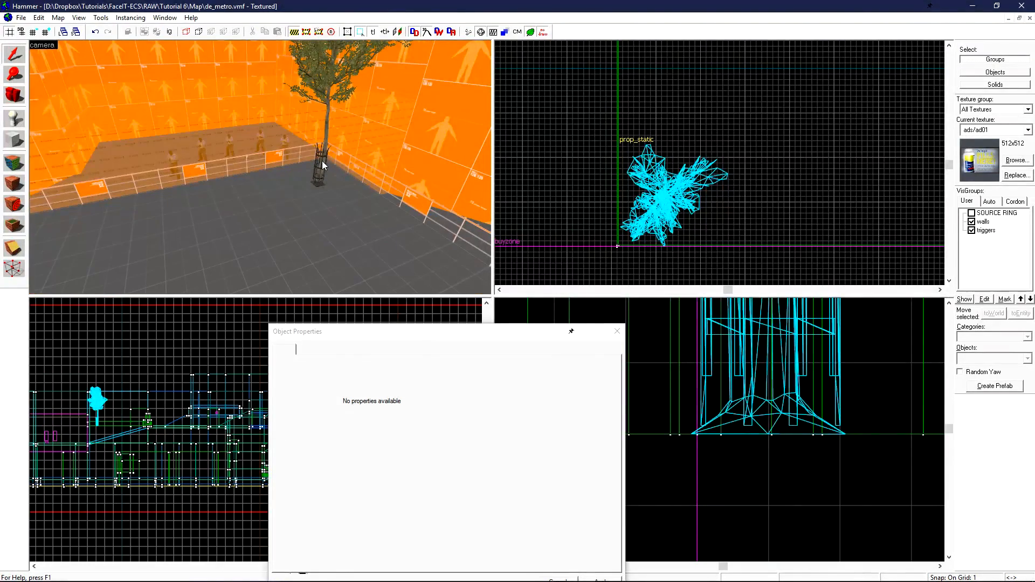
{"action": "left_click", "coordinate": [321, 165]}
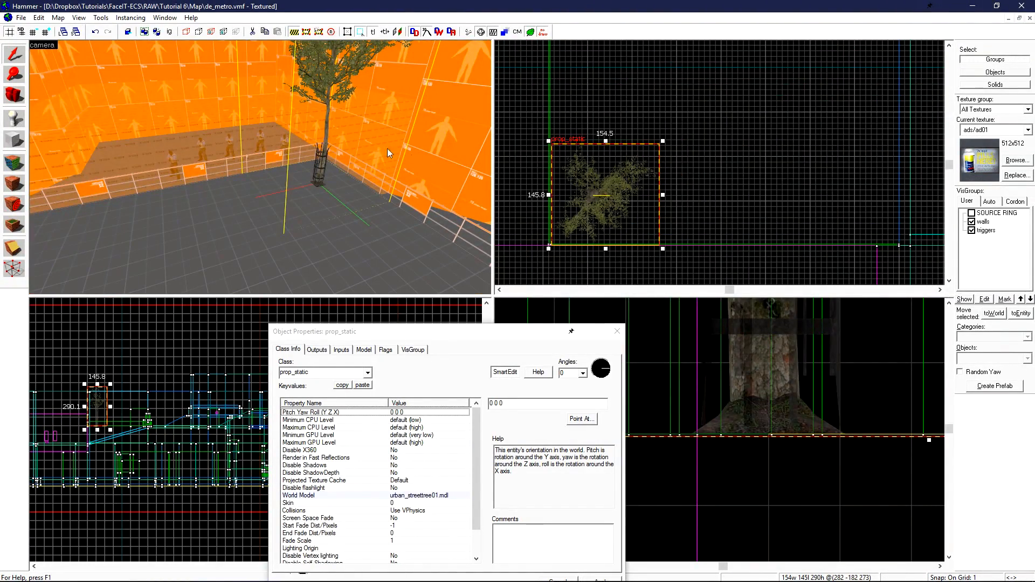
{"action": "left_click_drag", "start_coordinate": [616, 190], "coordinate": [744, 189], "text": "shift"}
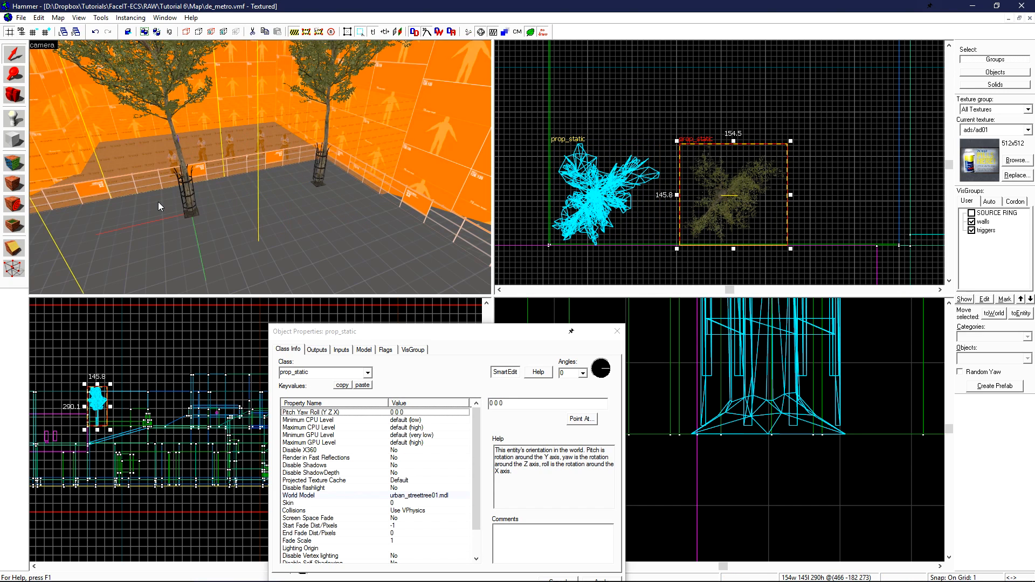
Open the model selection for the duplicated tree, filter by "bench", go through the matches and select props_urban\bench001.mdl.
{"action": "left_click_drag", "start_coordinate": [388, 331], "coordinate": [423, 171]}
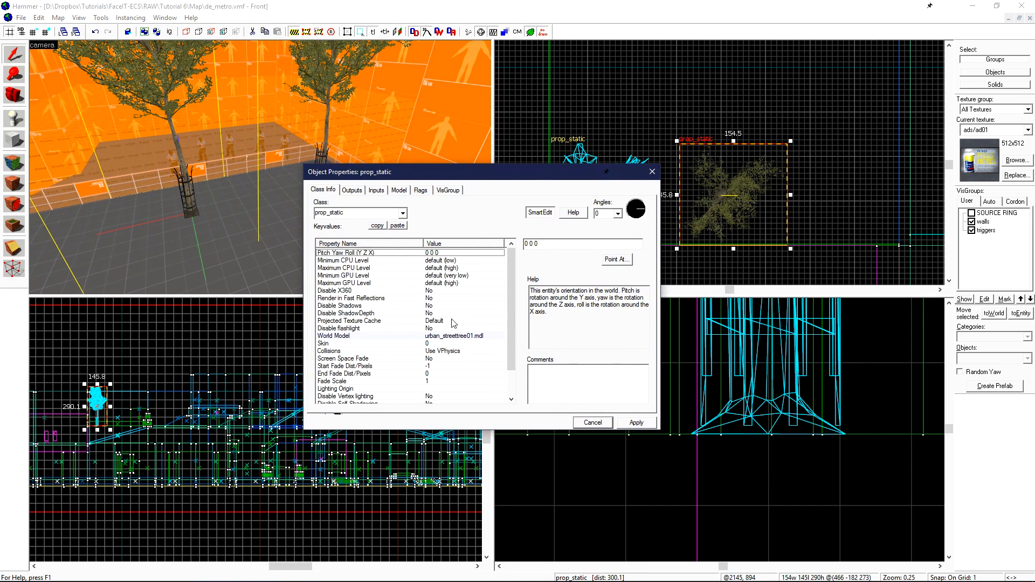
{"action": "double_click", "coordinate": [439, 338]}
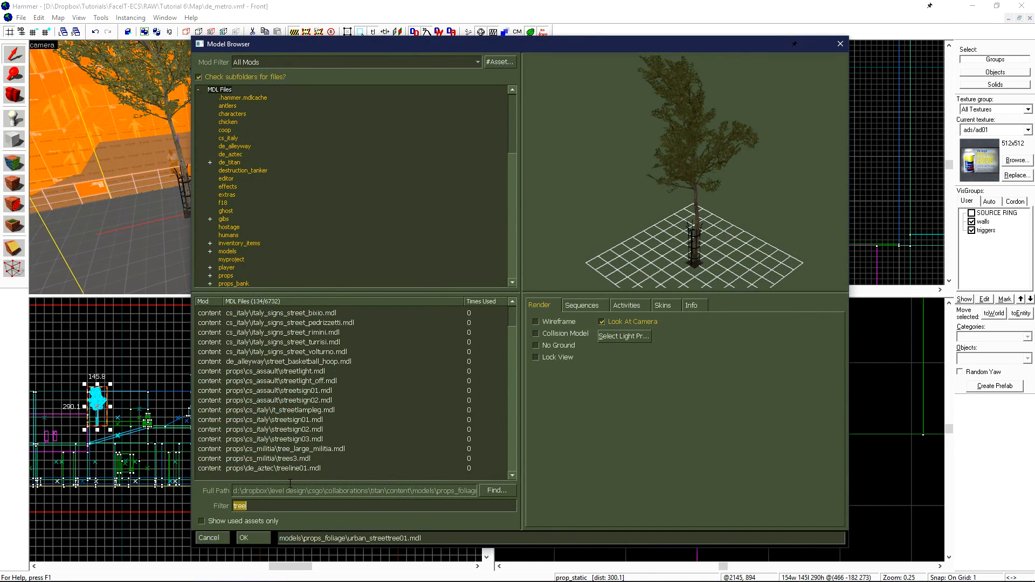
{"action": "type", "text": "bench"}
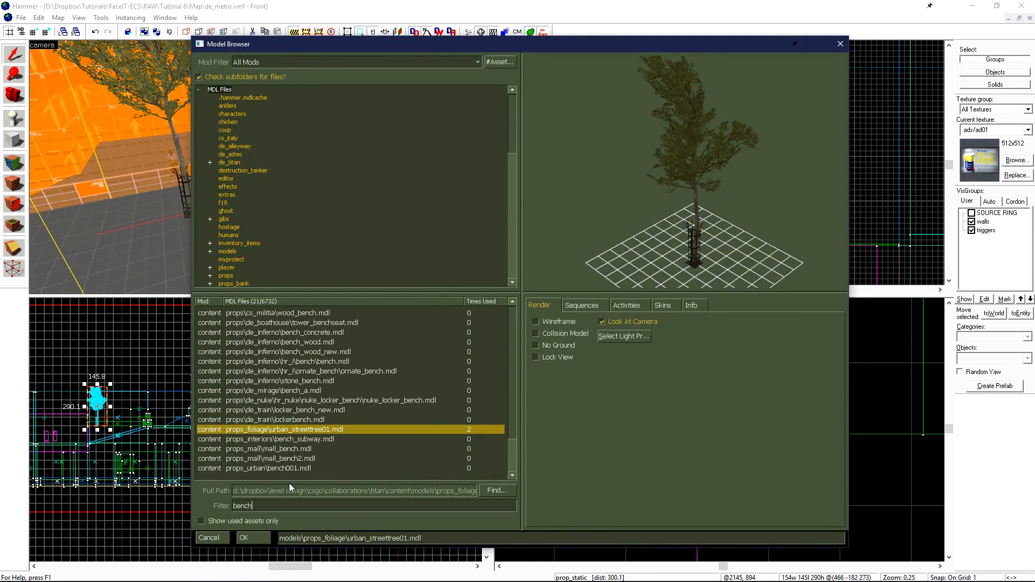
{"action": "key", "text": "Up"}
{"action": "key", "text": "Up"}
{"action": "key", "text": "Up"}
{"action": "key", "text": "Up"}
{"action": "key", "text": "Up"}
{"action": "key", "text": "Up"}
{"action": "key", "text": "Up"}
{"action": "key", "text": "Up"}
{"action": "key", "text": "Up"}
{"action": "key", "text": "Up"}
{"action": "key", "text": "Up"}
{"action": "key", "text": "Up"}
{"action": "key", "text": "Down"}
{"action": "key", "text": "Down"}
{"action": "key", "text": "Down"}
{"action": "key", "text": "Down"}
{"action": "key", "text": "Down"}
{"action": "key", "text": "Down"}
{"action": "key", "text": "Down"}
{"action": "key", "text": "Down"}
{"action": "key", "text": "Down"}
{"action": "key", "text": "Down"}
{"action": "key", "text": "Down"}
{"action": "key", "text": "Down"}
{"action": "key", "text": "Down"}
{"action": "key", "text": "Down"}
{"action": "key", "text": "Down"}
{"action": "key", "text": "Down"}
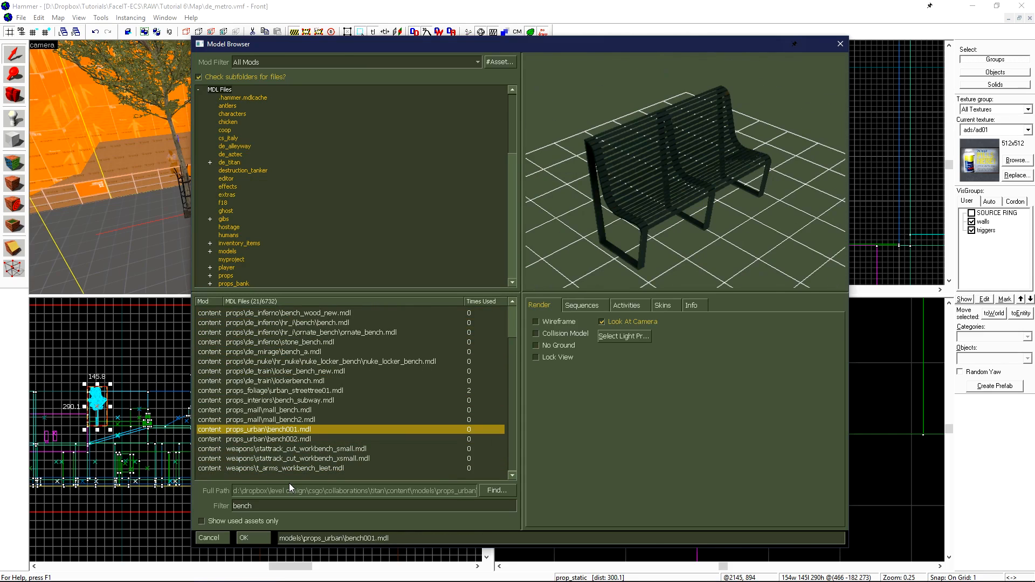
Accept bench001.mdl as the duplicate's world model, apply it and close the object properties.
{"action": "left_click", "coordinate": [257, 539]}
{"action": "left_click", "coordinate": [636, 423]}
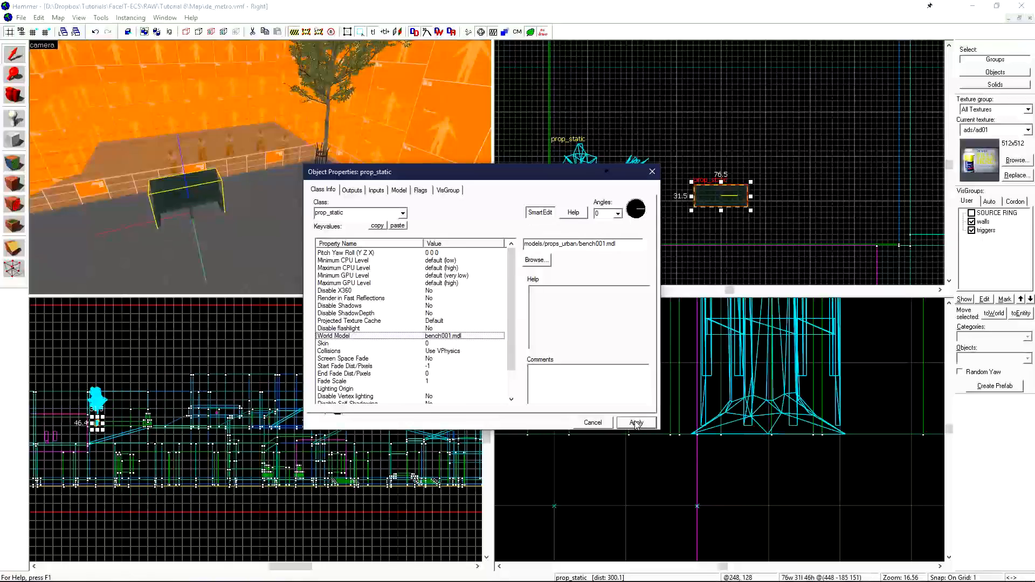
{"action": "left_click", "coordinate": [593, 424]}
Move the bench against the railing at the end away from the tree, at about (656, -233).
{"action": "key", "text": "z"}
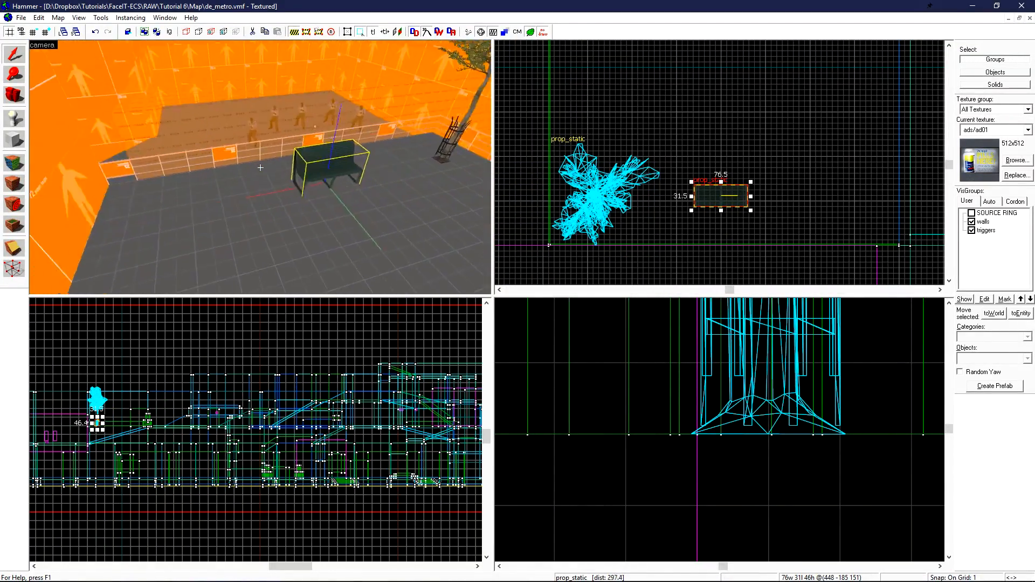
{"action": "key", "text": "z"}
{"action": "scroll", "coordinate": [852, 258], "scroll_direction": "up", "scroll_amount": 3}
{"action": "mouse_move", "coordinate": [676, 178]}
{"action": "left_mouse_down", "text": "shift"}
{"action": "mouse_move", "coordinate": [708, 151]}
{"action": "mouse_move", "coordinate": [819, 204]}
{"action": "mouse_move", "coordinate": [843, 201]}
{"action": "left_mouse_up", "text": "shift"}
Increase the grid size to 64 units.
{"action": "key", "text": "bracketright"}
{"action": "key", "text": "bracketright"}
{"action": "key", "text": "bracketright"}
{"action": "key", "text": "bracketright"}
{"action": "key", "text": "bracketright"}
{"action": "key", "text": "bracketright"}
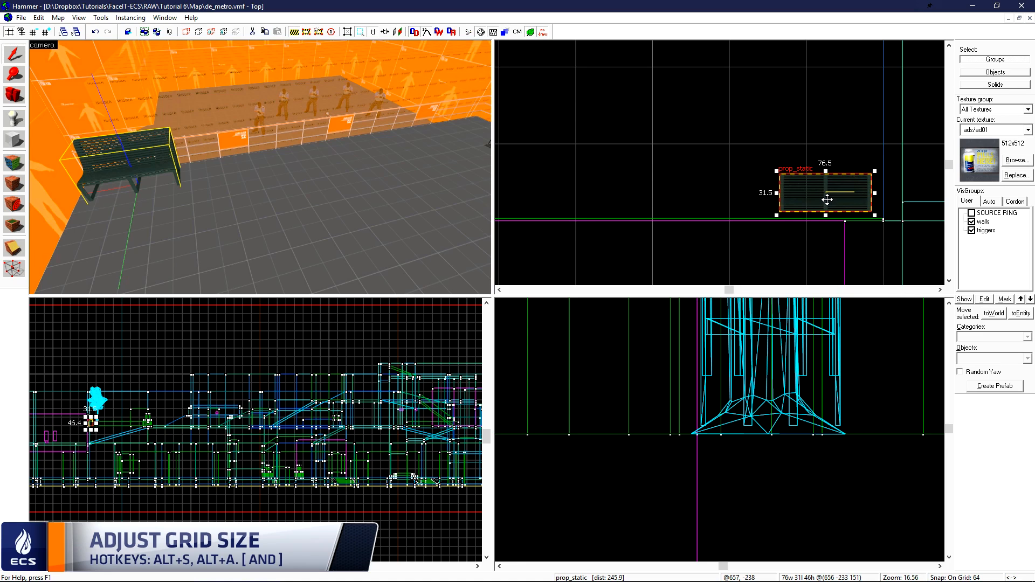
Try duplicating the bench one 64-unit grid step along the railing, and undo the copy.
{"action": "key", "text": "shift+Left"}
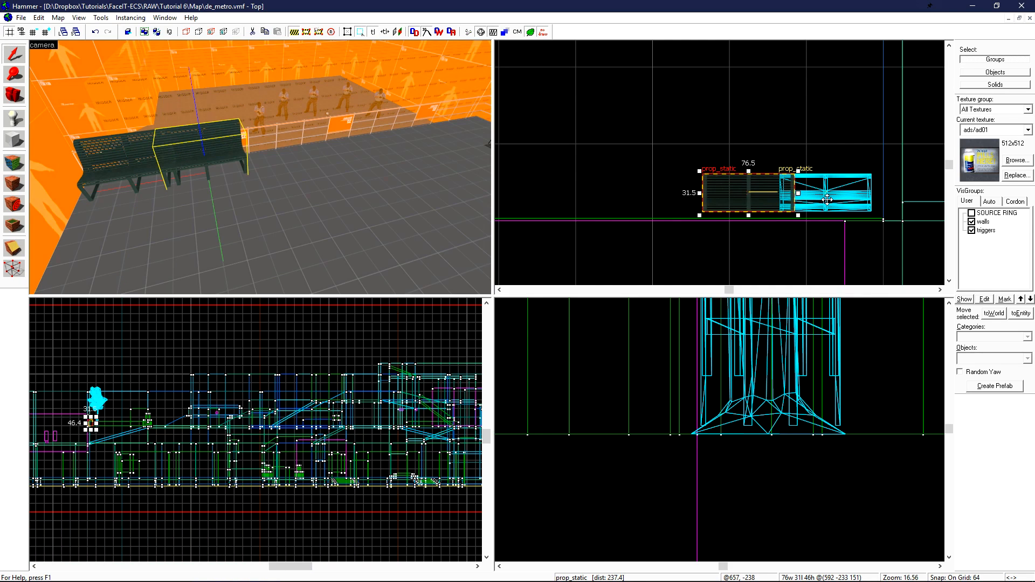
{"action": "key", "text": "ctrl+z"}
Set the grid size to 128 and duplicate the bench three times along the railing toward the tree, one grid step apart.
{"action": "key", "text": "bracketright"}
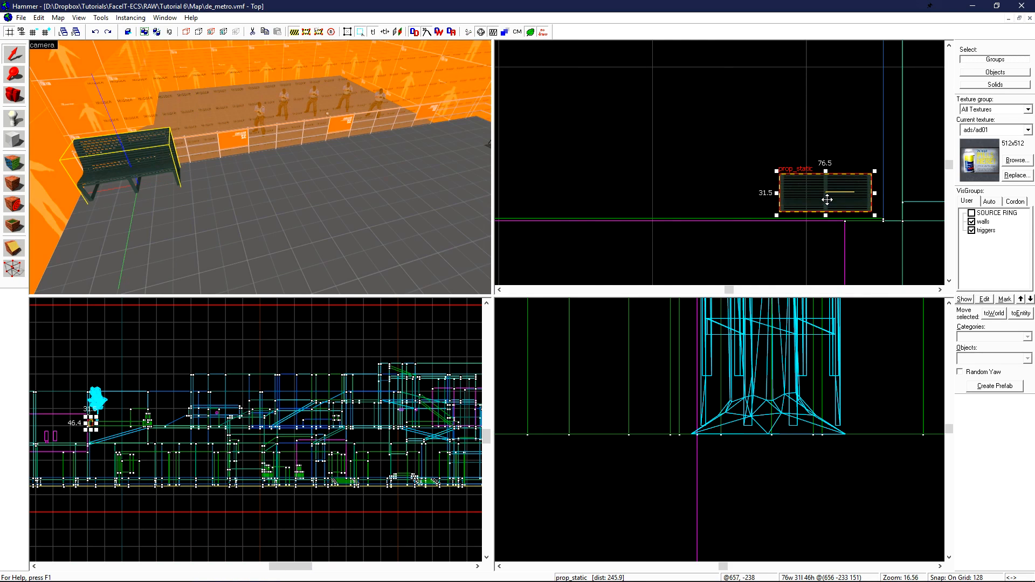
{"action": "key", "text": "shift+Left"}
{"action": "key", "text": "shift+Left"}
{"action": "key", "text": "shift+Left"}
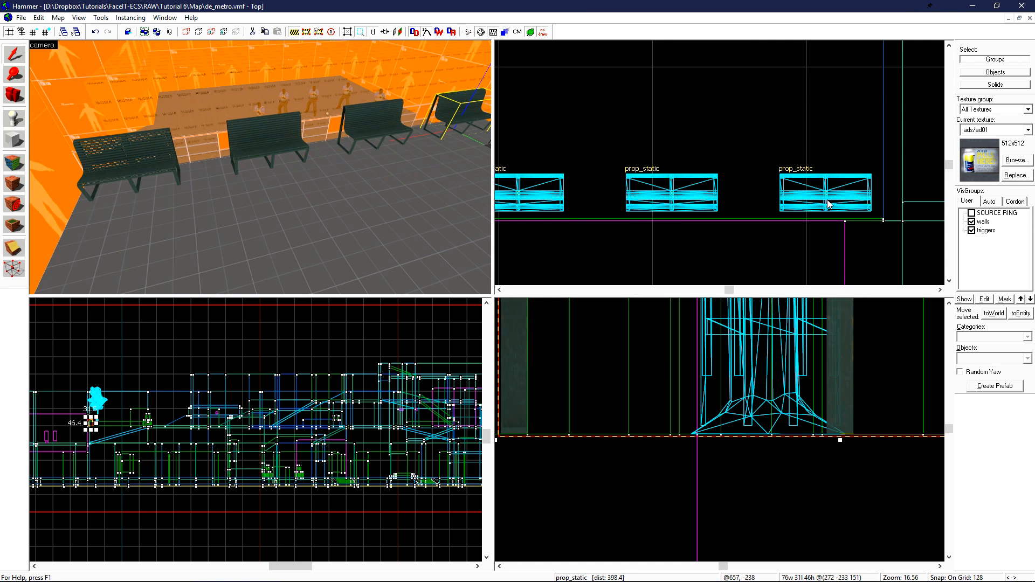
{"action": "key", "text": "d"}
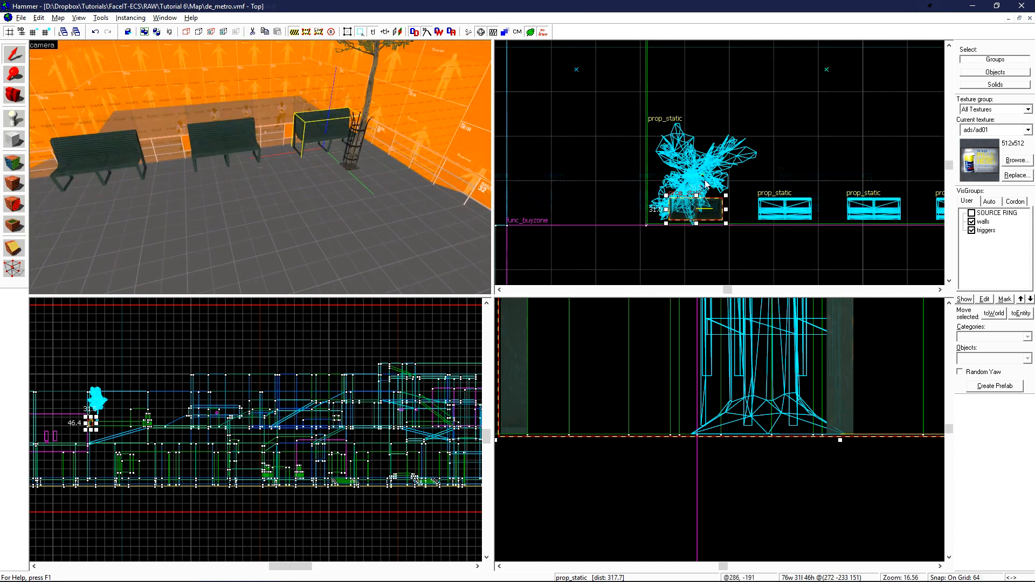
With a grid size of 32, rotate the bench beside the tree by 90 degrees and place it along the side railing at about (224, -128).
{"action": "key", "text": "bracketleft"}
{"action": "key", "text": "bracketleft"}
{"action": "middle_click_drag", "start_coordinate": [680, 204], "coordinate": [680, 246]}
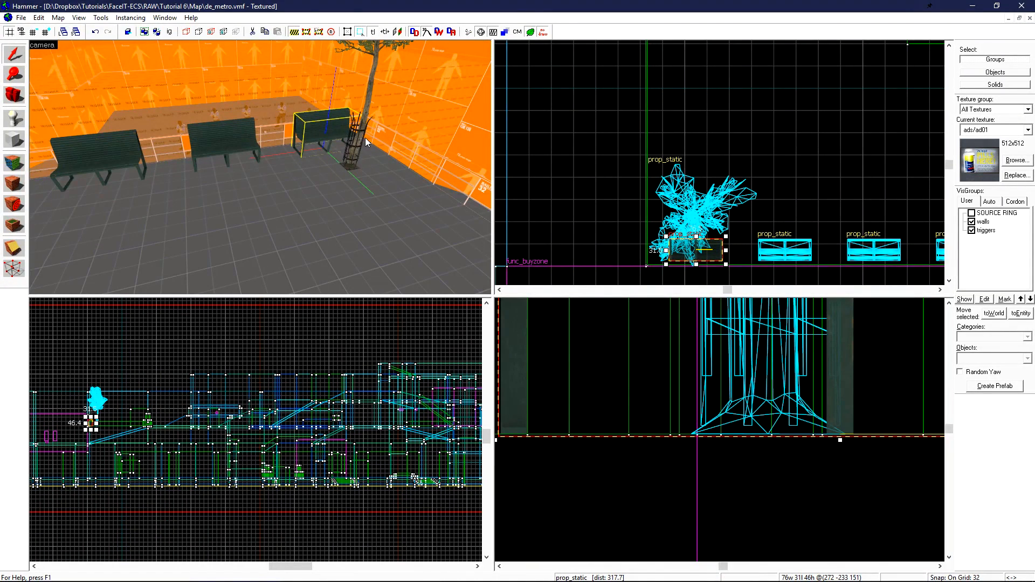
{"action": "key", "text": "s"}
{"action": "key", "text": "d"}
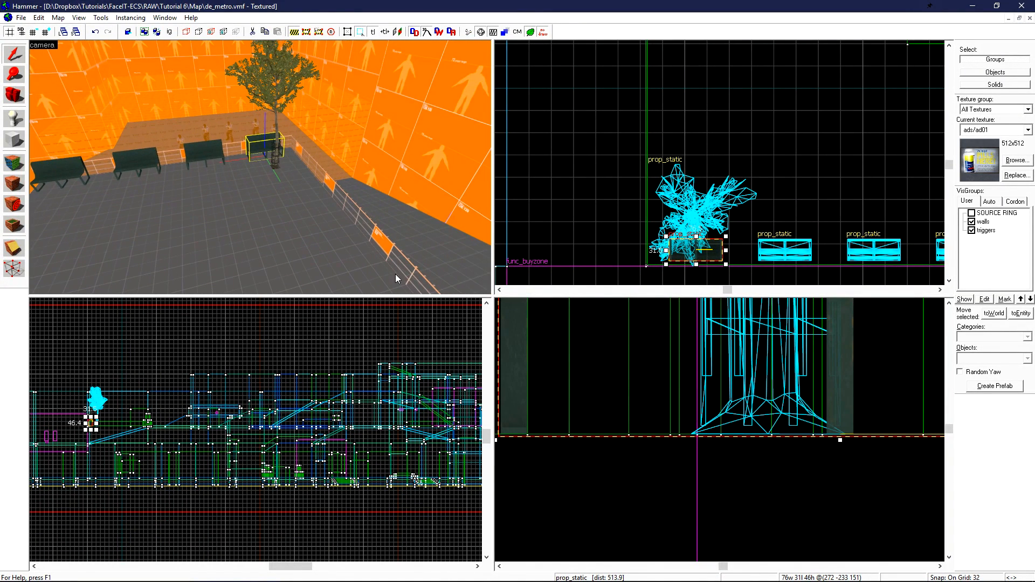
{"action": "left_click", "coordinate": [719, 249]}
{"action": "left_click_drag", "start_coordinate": [725, 236], "coordinate": [659, 179]}
{"action": "middle_click_drag", "start_coordinate": [665, 140], "coordinate": [667, 180]}
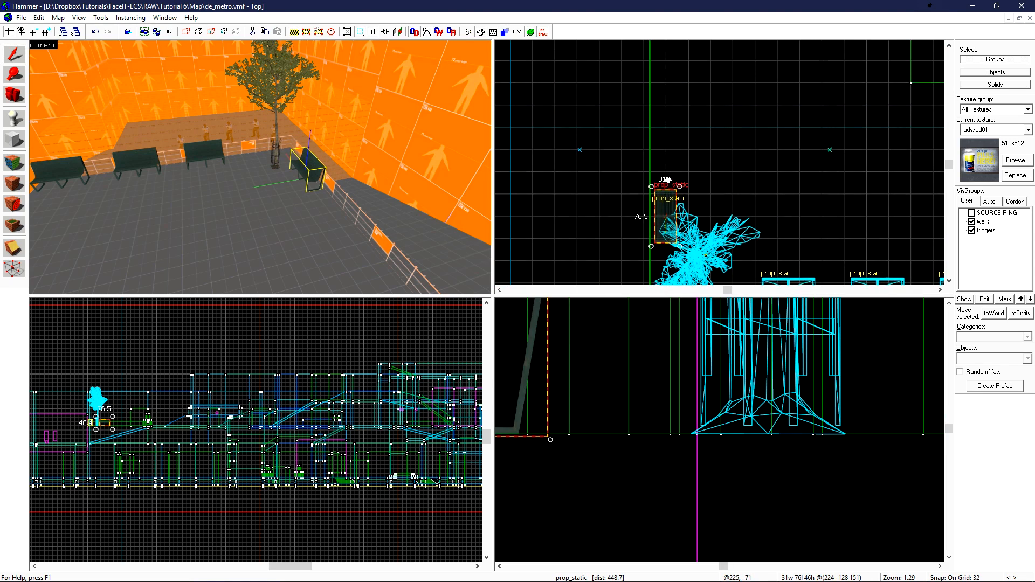
Set the grid size to 128 and duplicate the rotated bench twice along the side railing, one grid step apart.
{"action": "key", "text": "bracketright"}
{"action": "key", "text": "bracketright"}
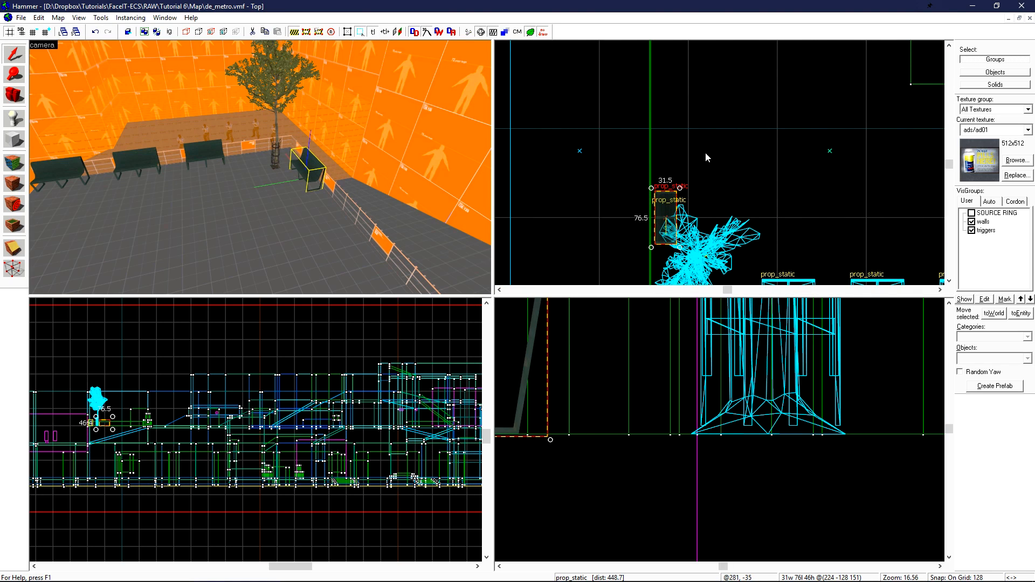
{"action": "key", "text": "Up"}
{"action": "key", "text": "shift+Up"}
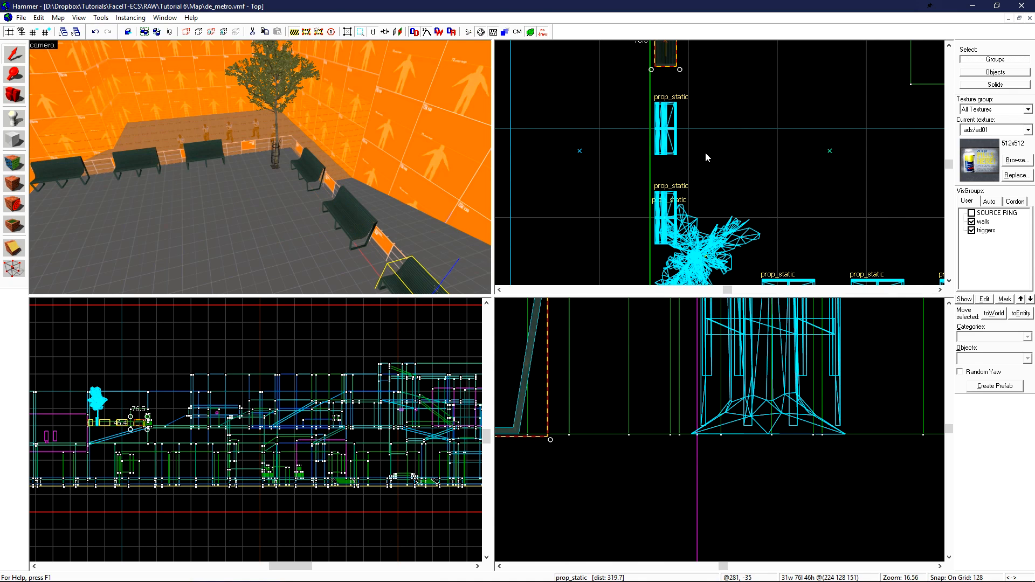
{"action": "scroll", "coordinate": [706, 153], "scroll_direction": "down", "scroll_amount": 2}
{"action": "middle_click_drag", "start_coordinate": [706, 153], "coordinate": [648, 176]}
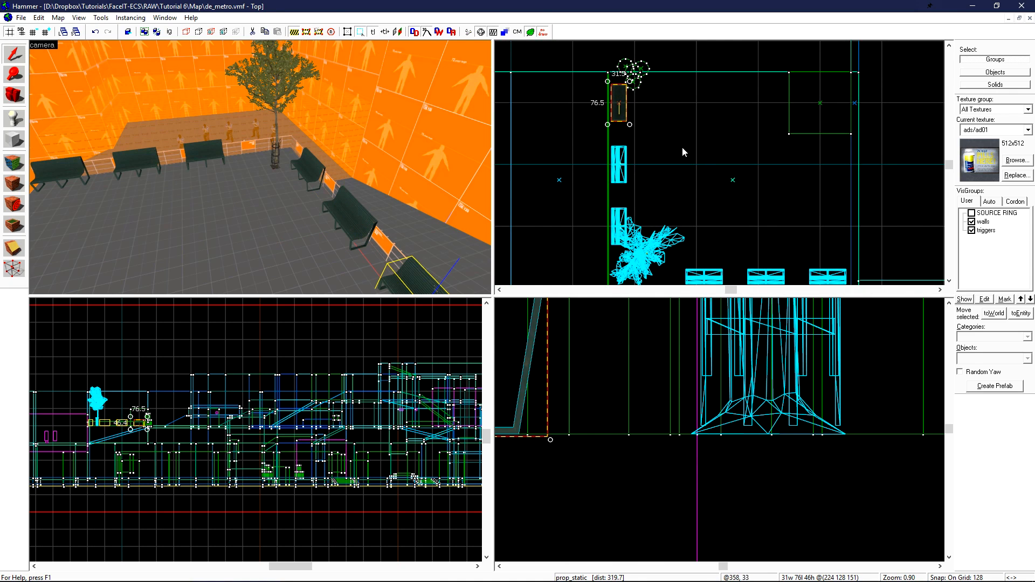
Clear the selection, look over both bench rows and select the orange func_detail cube across the platform to check its size.
{"action": "key", "text": "Escape"}
{"action": "key", "text": "z"}
{"action": "key", "text": "s"}
{"action": "key", "text": "z"}
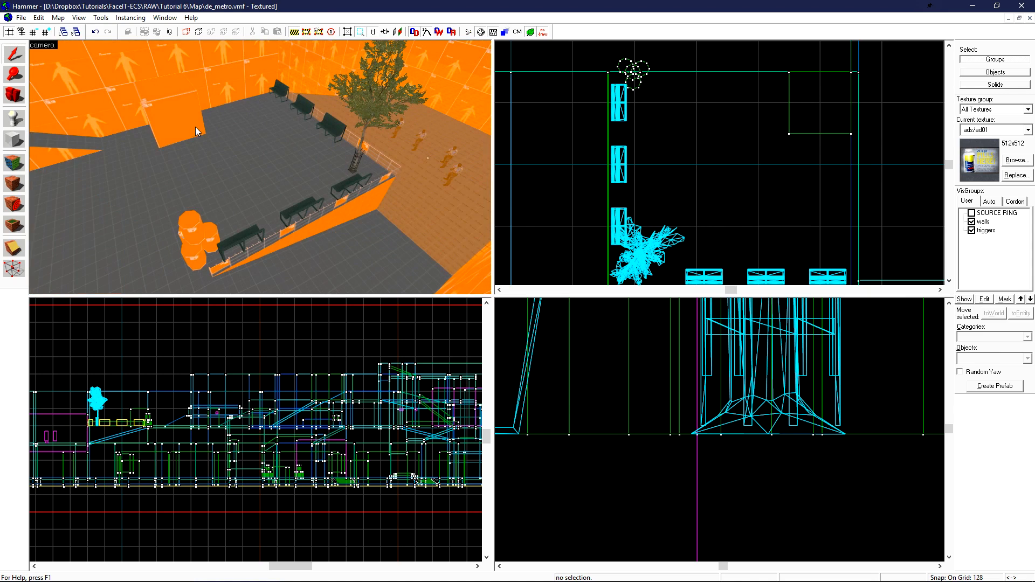
{"action": "left_click", "coordinate": [184, 117]}
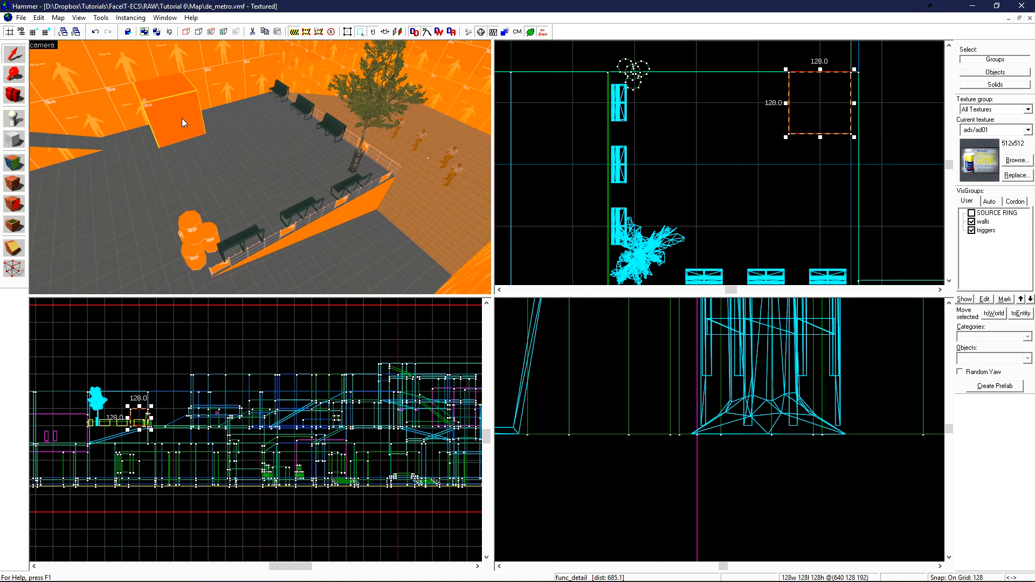
Duplicate the end bench of the first row to about (640, -1), beside the orange cube.
{"action": "key", "text": "z"}
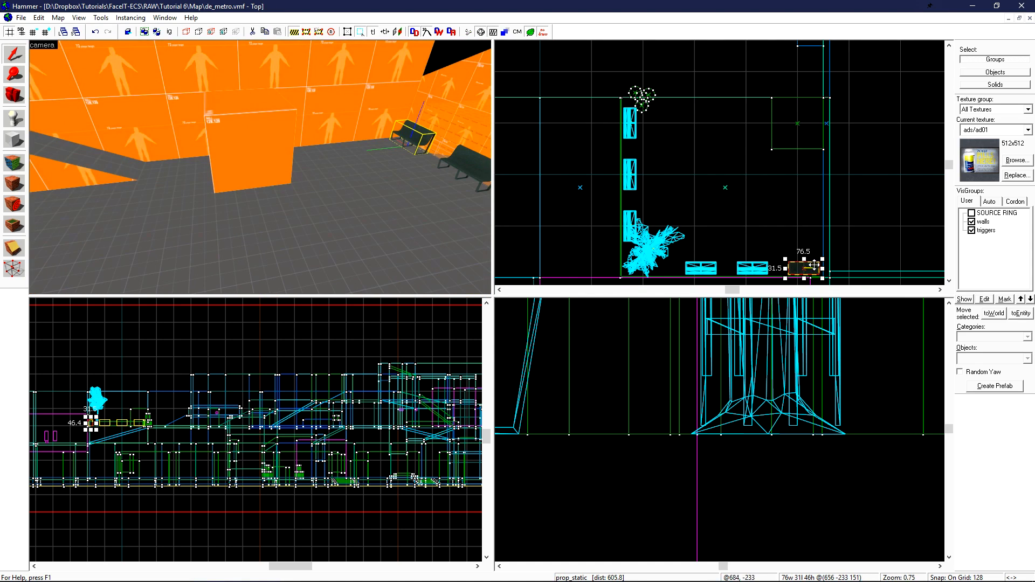
{"action": "mouse_move", "coordinate": [811, 266]}
{"action": "left_mouse_down", "text": "shift"}
{"action": "mouse_move", "coordinate": [782, 232]}
{"action": "mouse_move", "coordinate": [781, 185]}
{"action": "left_mouse_up", "text": "shift"}
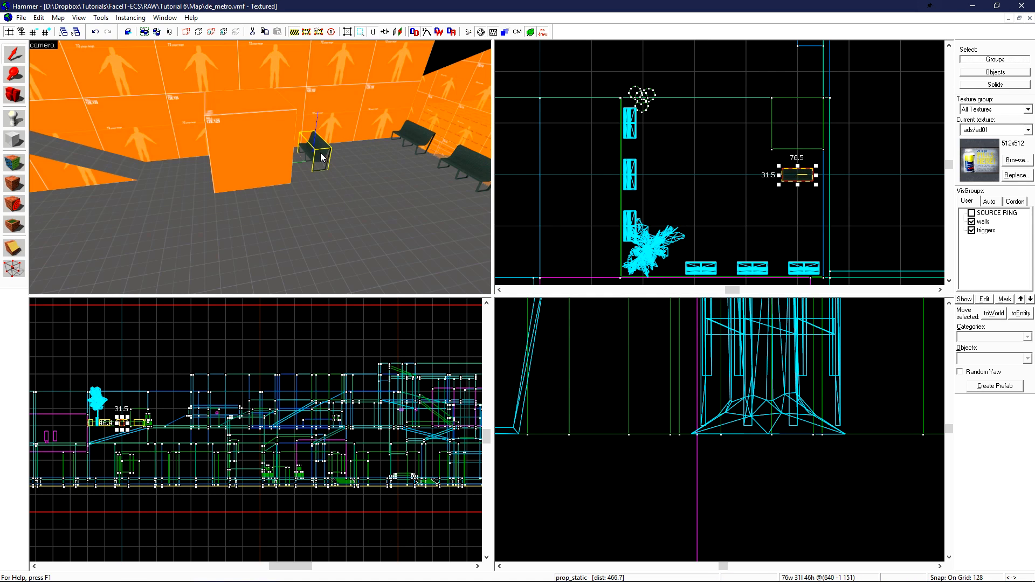
Open the model selection for the bench beside the cube, filter by "crate" and select metal_crate_001_96.mdl.
{"action": "double_click", "coordinate": [322, 158]}
{"action": "left_click", "coordinate": [534, 261]}
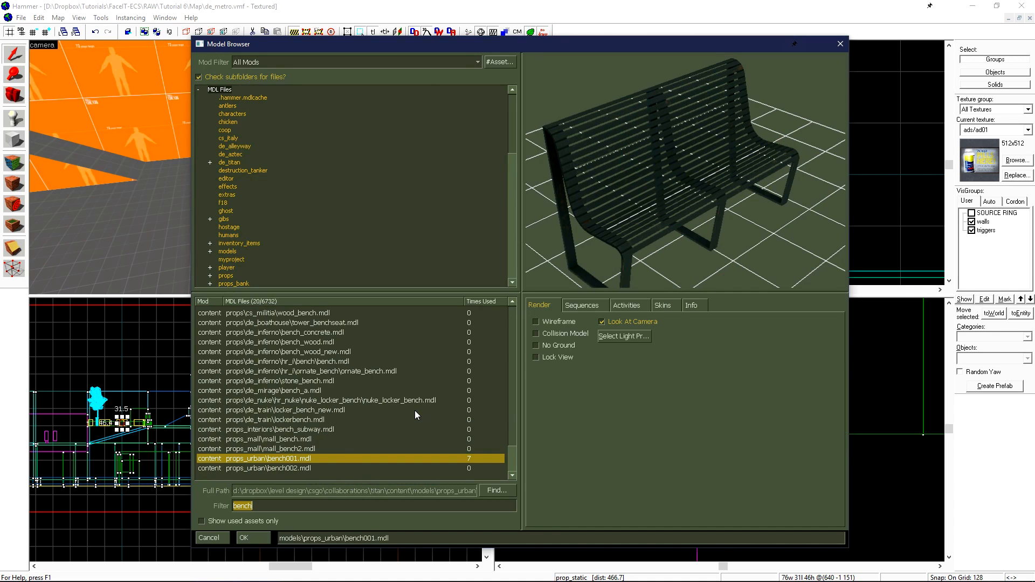
{"action": "type", "text": "crate"}
{"action": "left_click", "coordinate": [440, 371]}
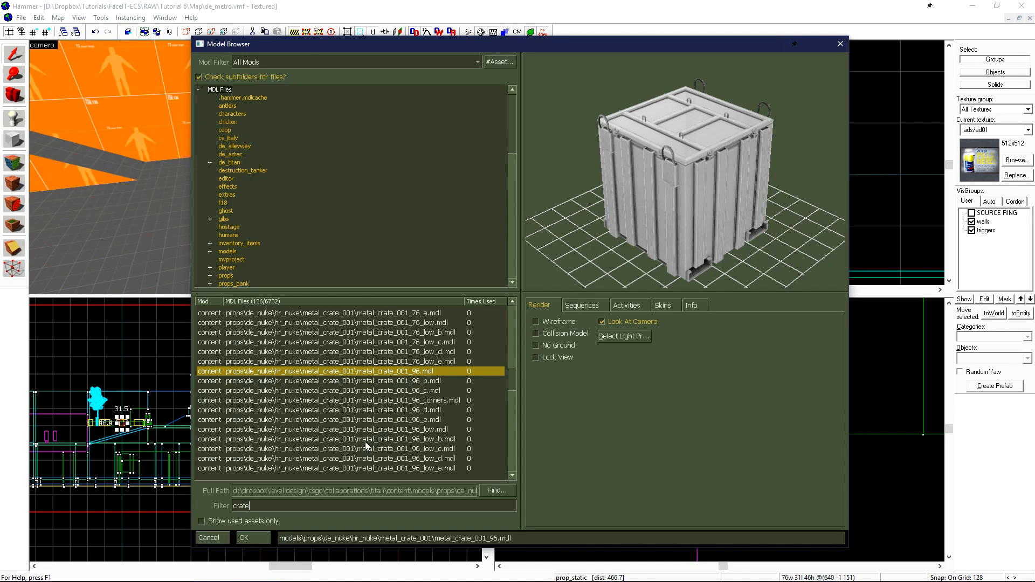
Apply the metal_crate_001_96.mdl model to the bench copy and tint it light blue with colour 83 199 255.
{"action": "left_click", "coordinate": [247, 536]}
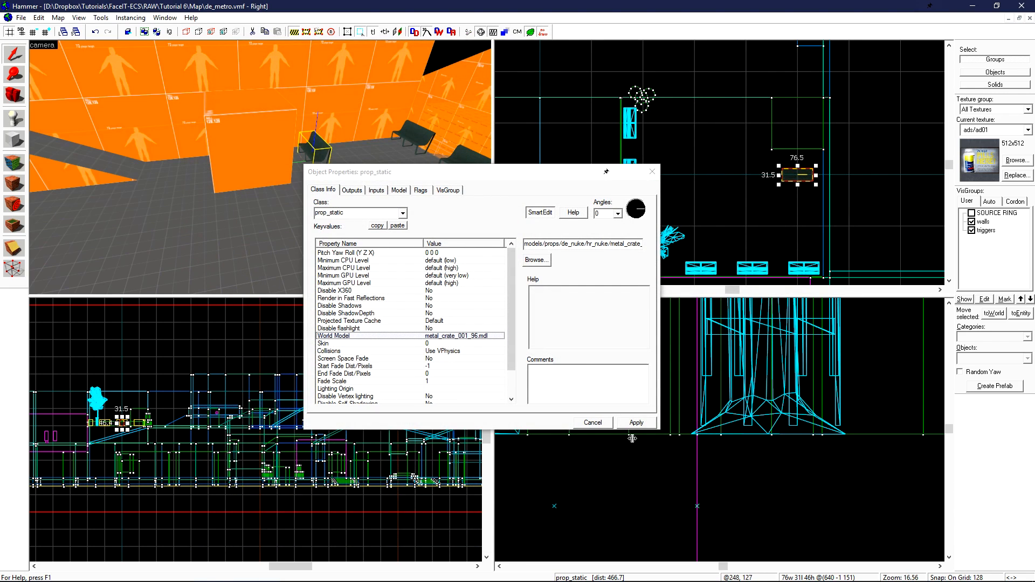
{"action": "left_click", "coordinate": [638, 423]}
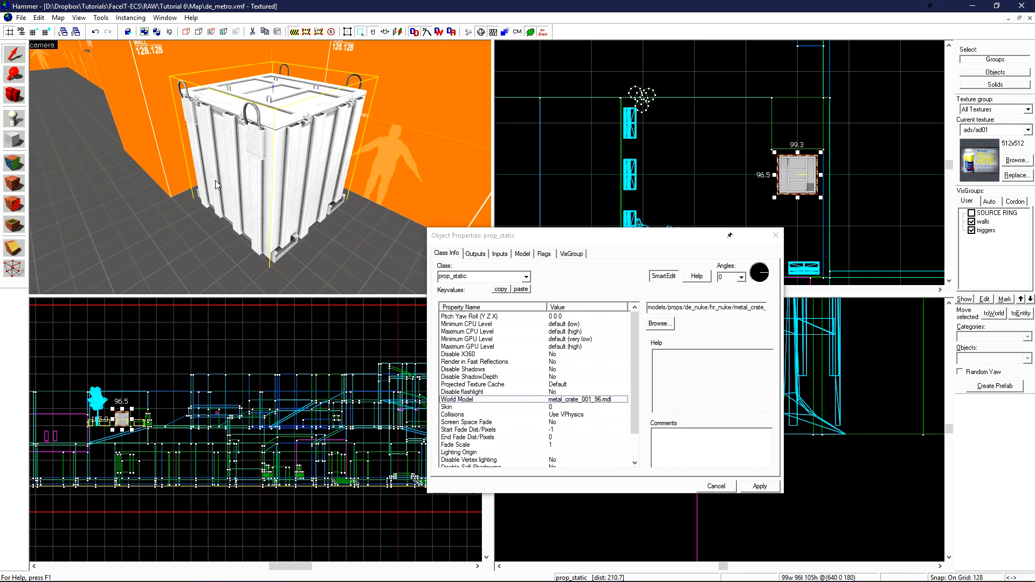
{"action": "left_click_drag", "start_coordinate": [634, 330], "coordinate": [634, 362]}
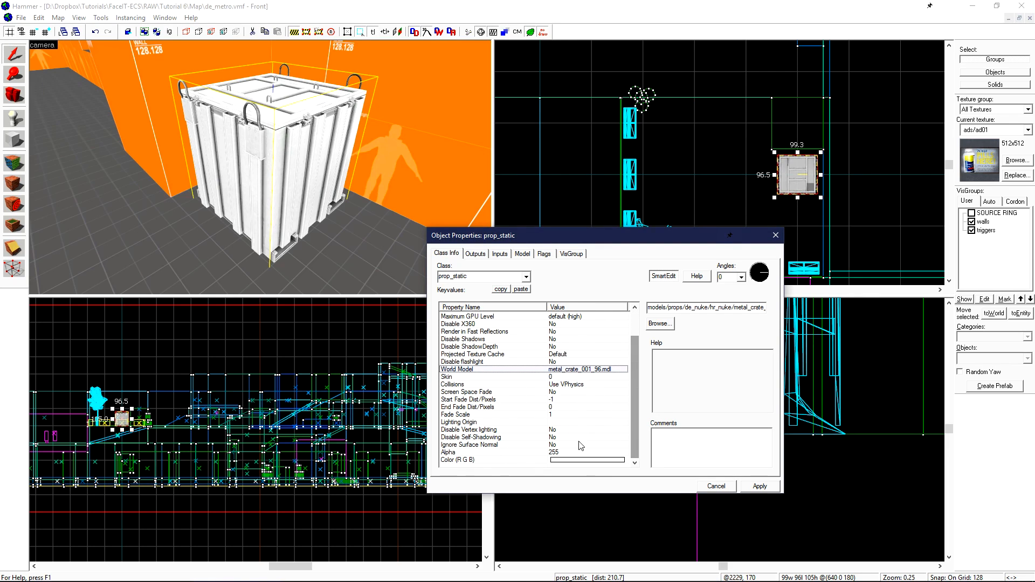
{"action": "left_click", "coordinate": [491, 461]}
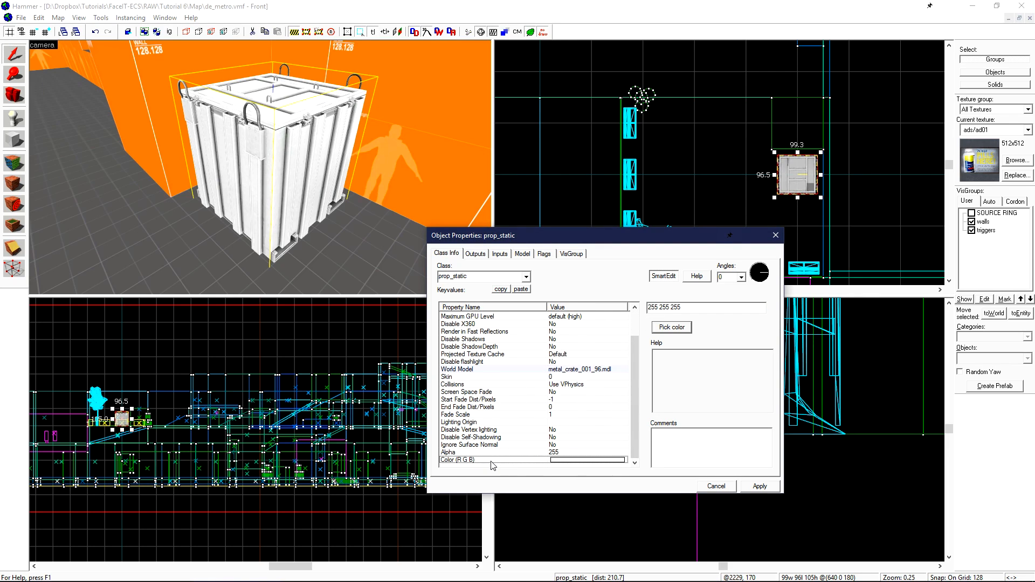
{"action": "left_click_drag", "start_coordinate": [681, 307], "coordinate": [650, 313]}
{"action": "left_click", "coordinate": [681, 329]}
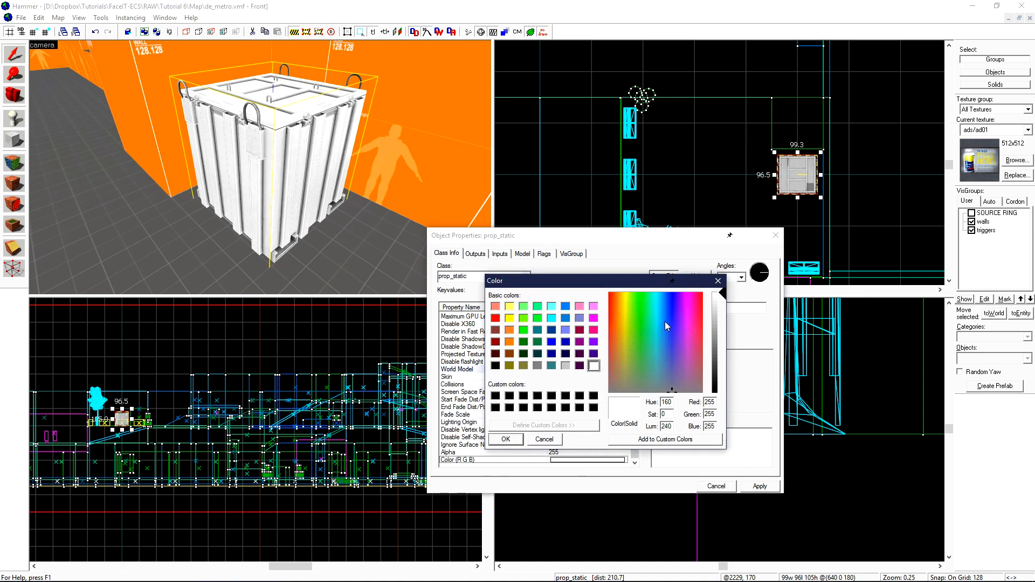
{"action": "left_click_drag", "start_coordinate": [629, 341], "coordinate": [661, 292]}
{"action": "left_click", "coordinate": [717, 318]}
{"action": "left_click_drag", "start_coordinate": [717, 318], "coordinate": [717, 326]}
{"action": "left_click", "coordinate": [506, 439]}
{"action": "left_click", "coordinate": [757, 485]}
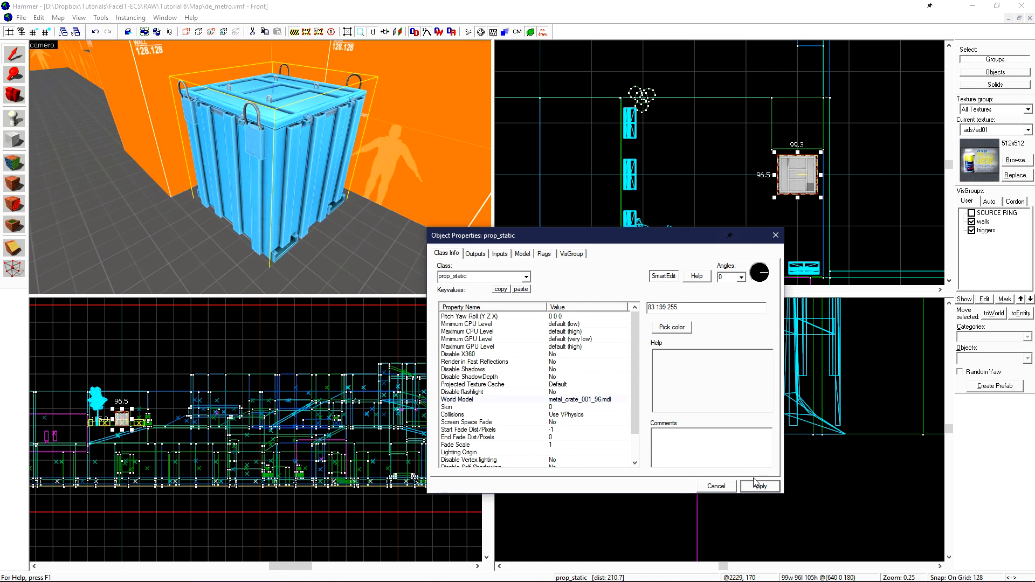
Duplicate the blue crate one 128-unit grid step away from the wall, to (512, 0).
{"action": "left_click", "coordinate": [180, 134]}
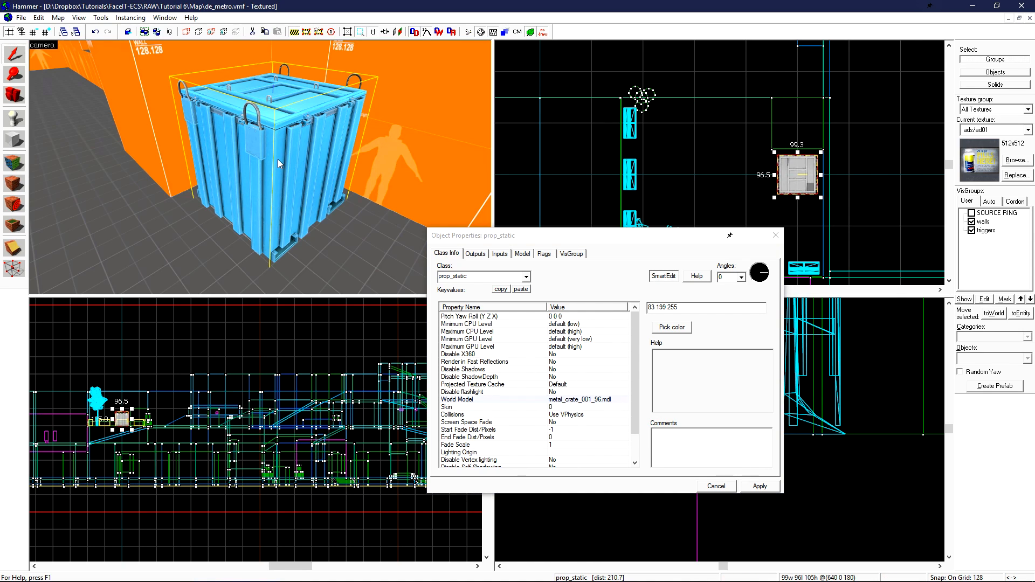
{"action": "left_click", "coordinate": [764, 282]}
{"action": "scroll", "coordinate": [803, 148], "scroll_direction": "down", "scroll_amount": 2}
{"action": "scroll", "coordinate": [790, 168], "scroll_direction": "up", "scroll_amount": 2}
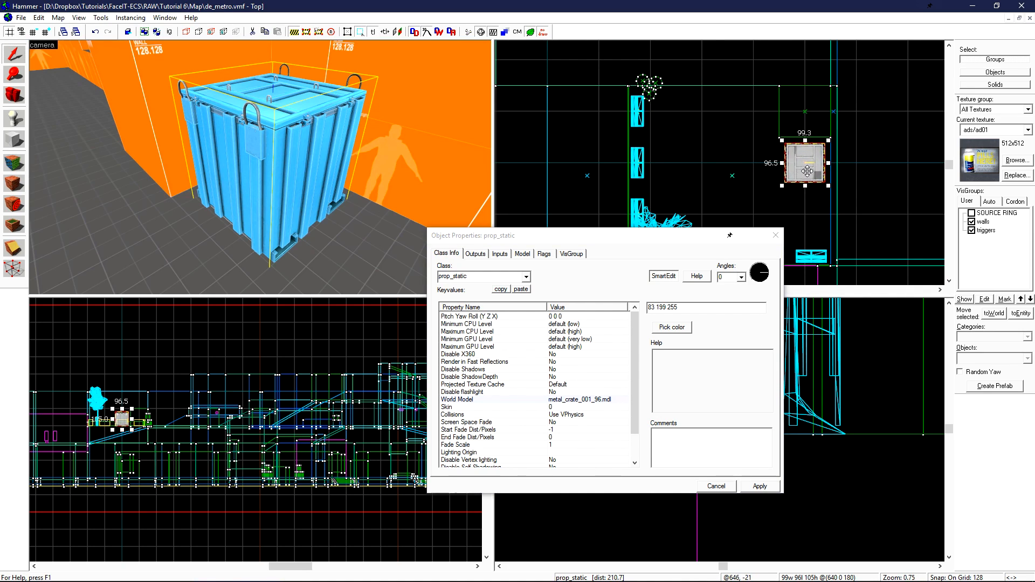
{"action": "left_click_drag", "start_coordinate": [807, 170], "coordinate": [755, 171], "text": "shift"}
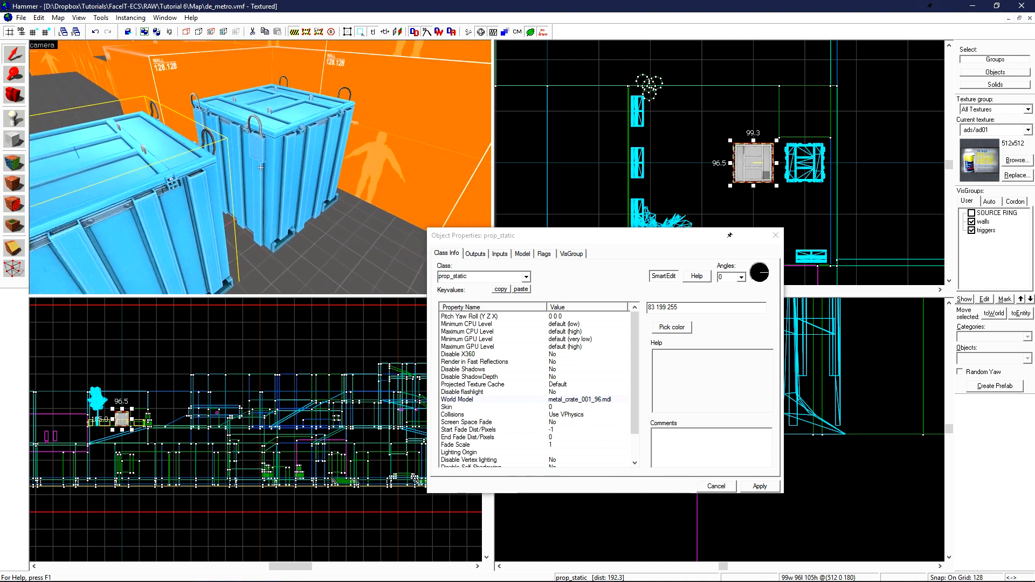
Change the duplicated crate's world model to nuke_forklift_base.mdl, found by filtering the models for "fork".
{"action": "left_click", "coordinate": [586, 400]}
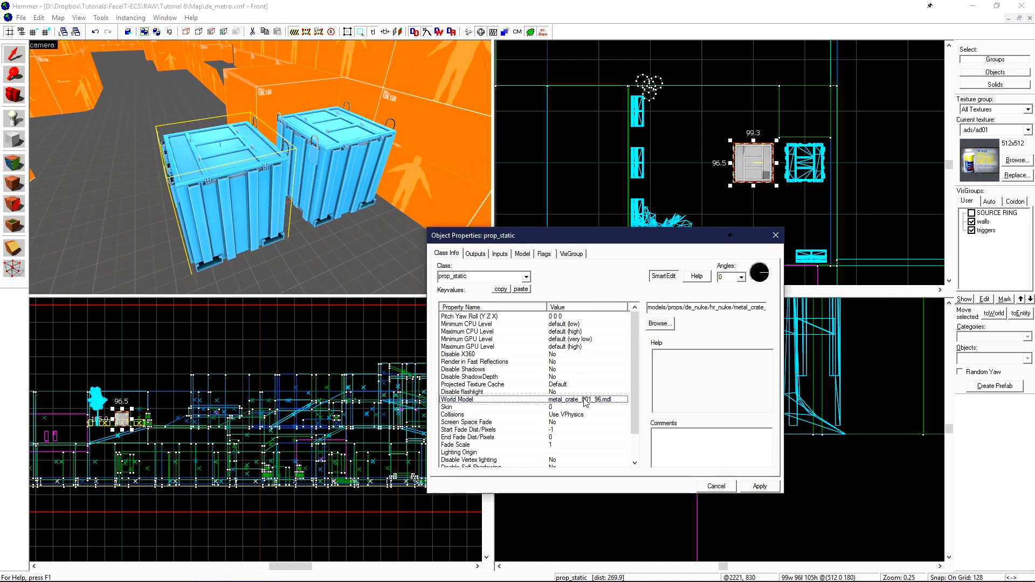
{"action": "double_click", "coordinate": [585, 401]}
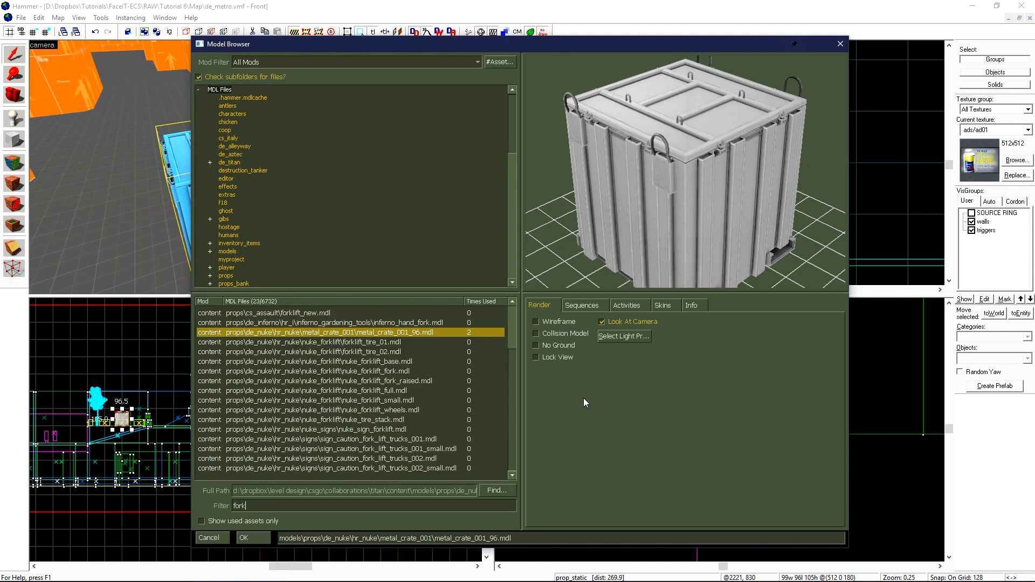
{"action": "left_click", "coordinate": [366, 361]}
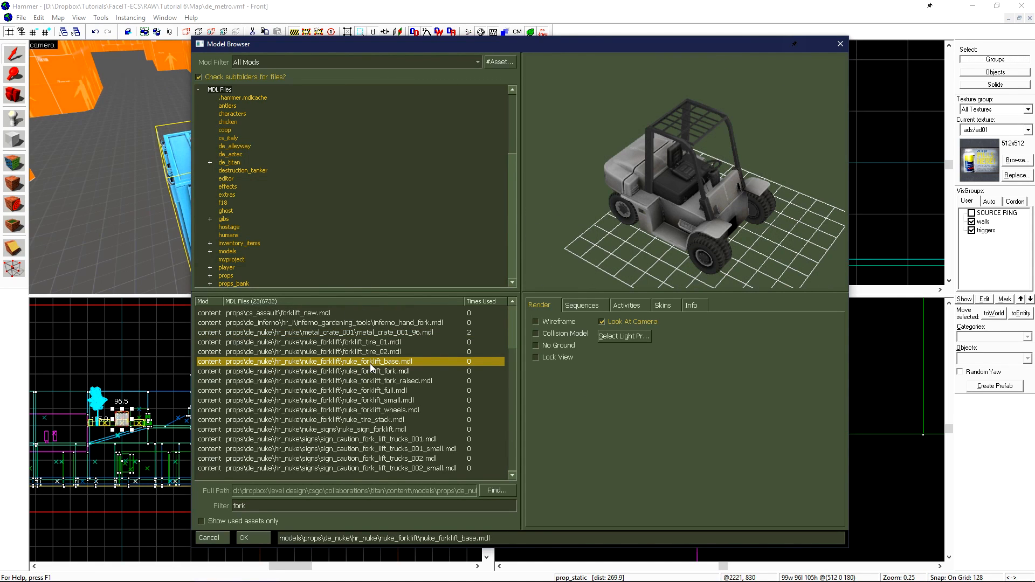
{"action": "left_click", "coordinate": [259, 536]}
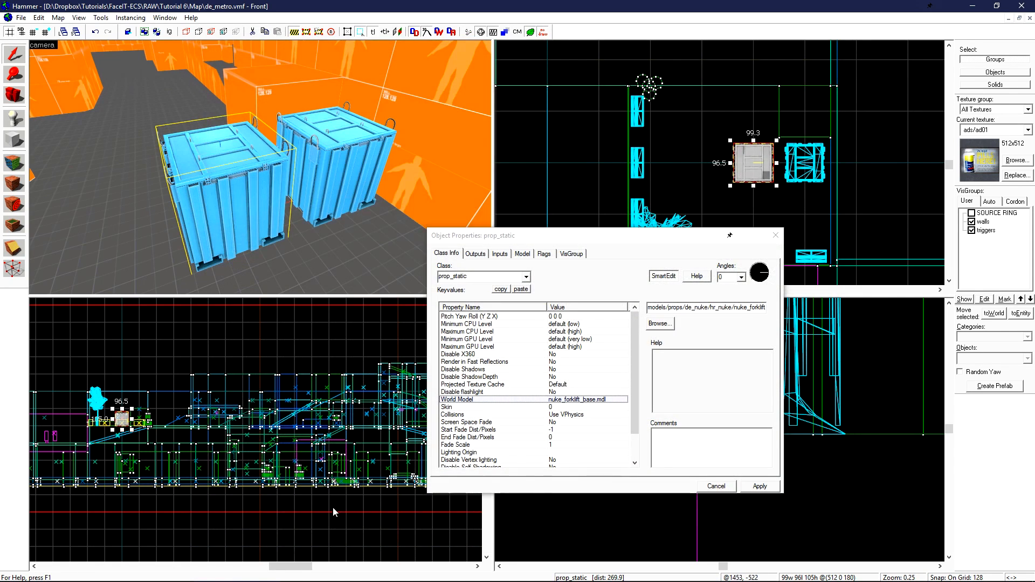
{"action": "left_click", "coordinate": [761, 487]}
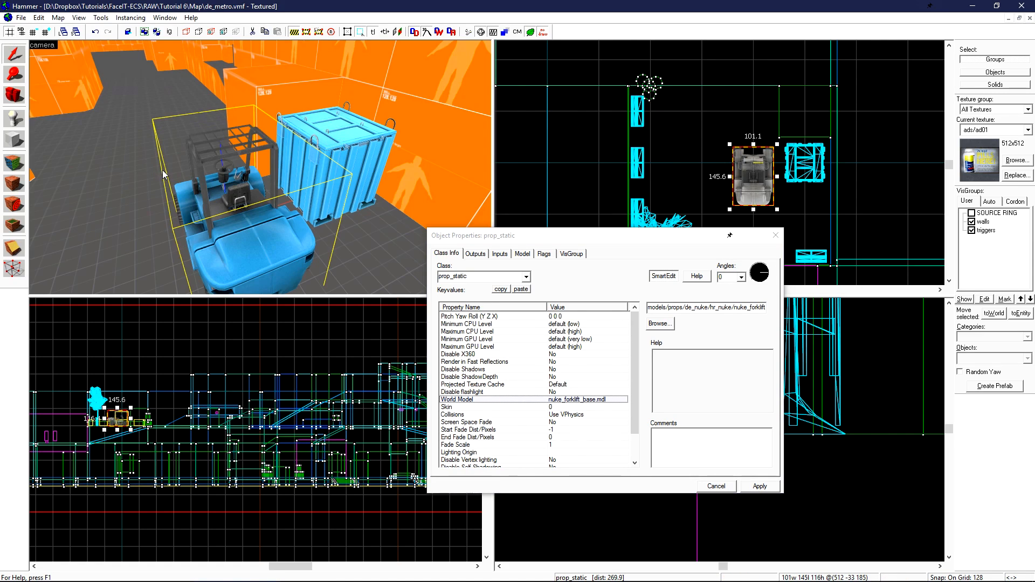
Duplicate the forklift base one grid step forward, placing the copy directly in front of it.
{"action": "key", "text": "a"}
{"action": "key", "text": "z"}
{"action": "key", "text": "w"}
{"action": "key", "text": "z"}
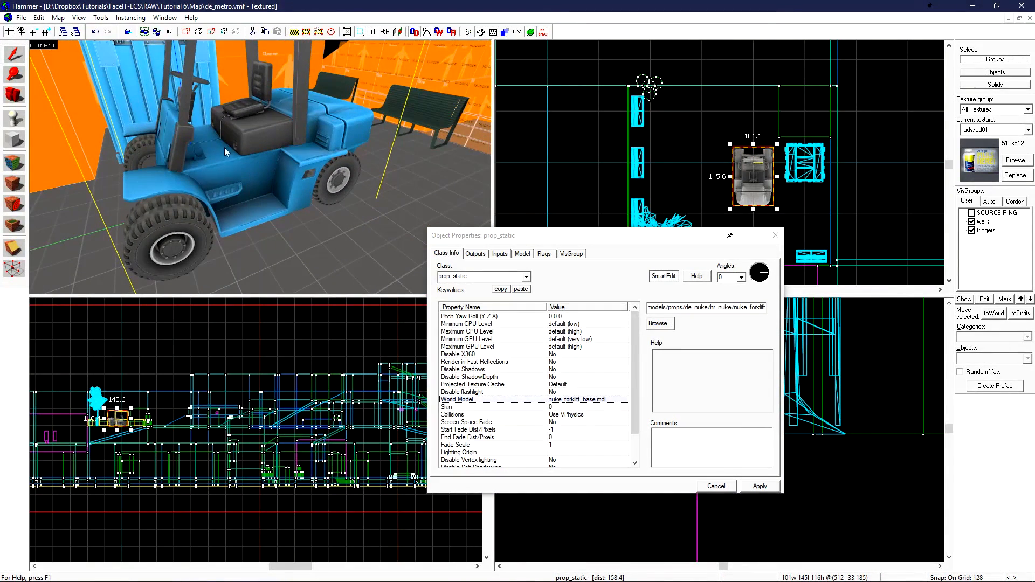
{"action": "key", "text": "a"}
{"action": "key", "text": "s"}
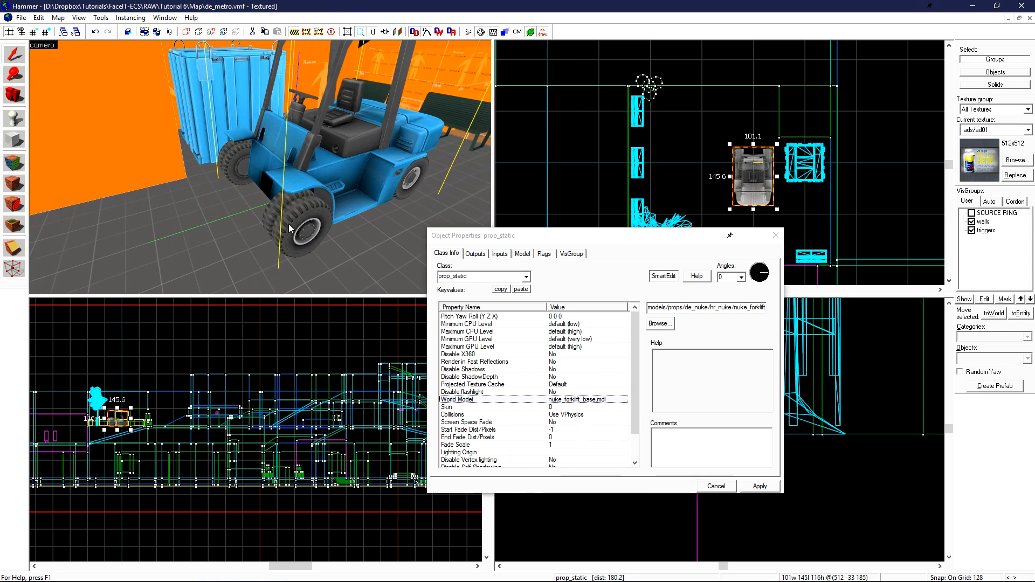
{"action": "scroll", "coordinate": [741, 150], "scroll_direction": "up", "scroll_amount": 2}
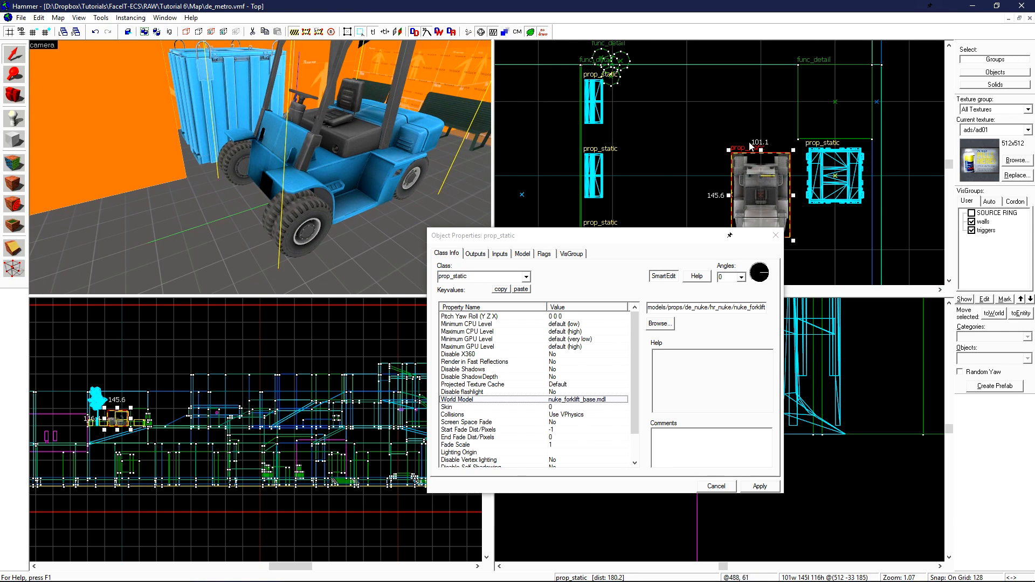
{"action": "left_click_drag", "start_coordinate": [774, 192], "coordinate": [774, 145]}
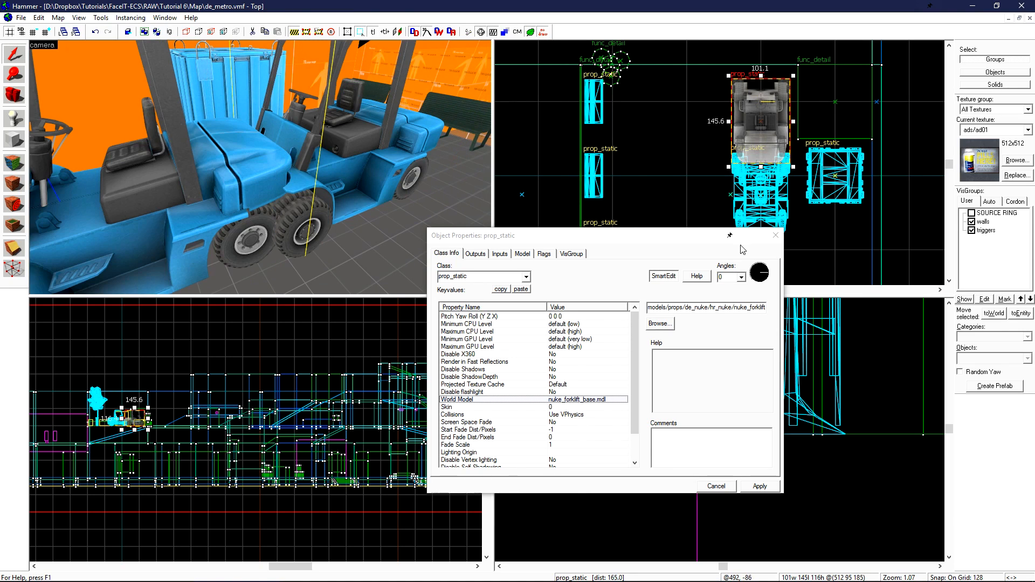
Change the front forklift copy's world model to nuke_forklift_fork.mdl.
{"action": "left_click", "coordinate": [667, 322]}
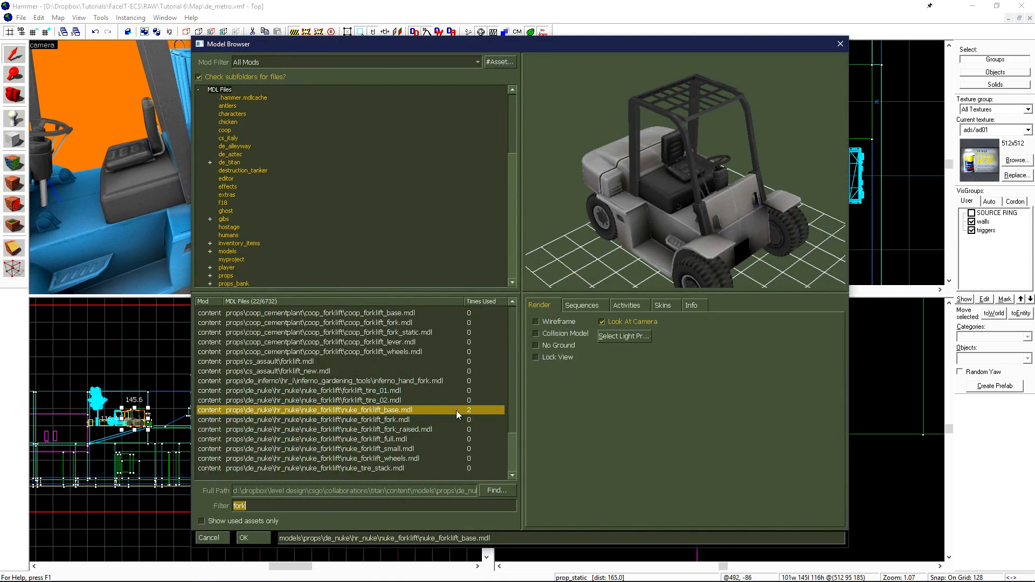
{"action": "left_click", "coordinate": [427, 420]}
{"action": "left_click", "coordinate": [246, 534]}
{"action": "left_click", "coordinate": [248, 537]}
{"action": "left_click", "coordinate": [755, 487]}
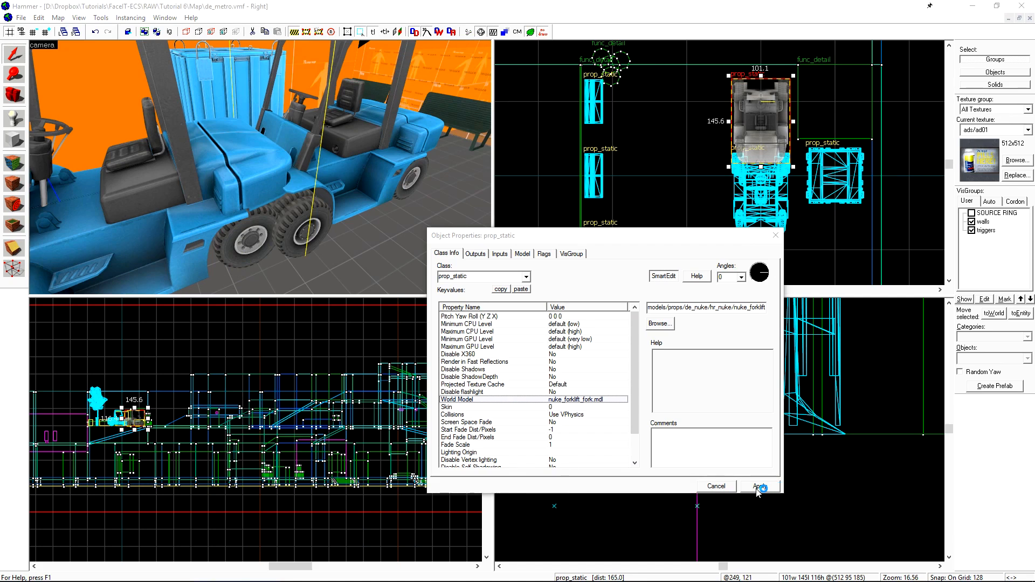
Move the fork prop back one grid step so it lines up with the forklift base, and close the object properties.
{"action": "left_click_drag", "start_coordinate": [766, 88], "coordinate": [770, 140]}
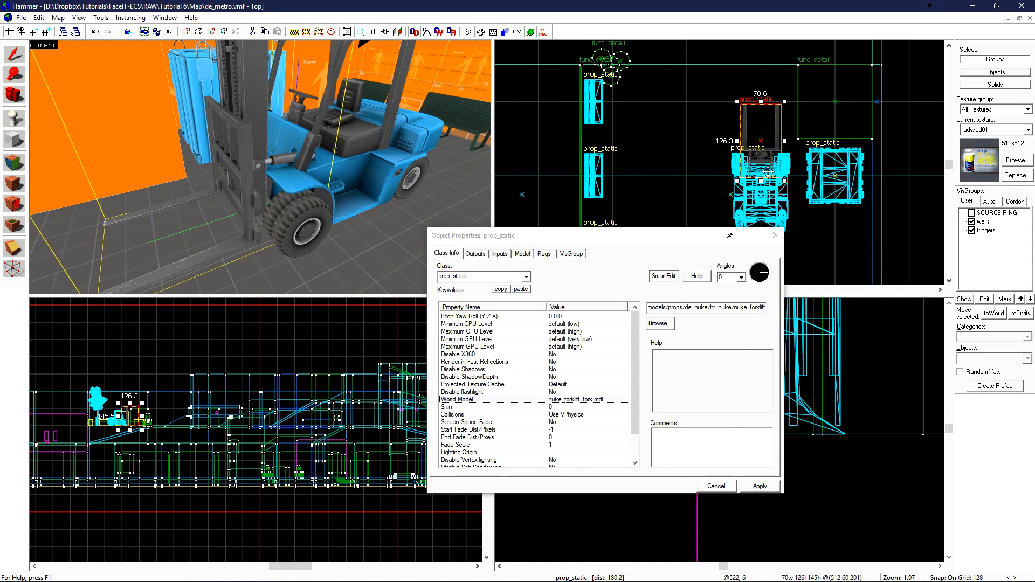
{"action": "key", "text": "z"}
{"action": "key", "text": "d"}
{"action": "key", "text": "z"}
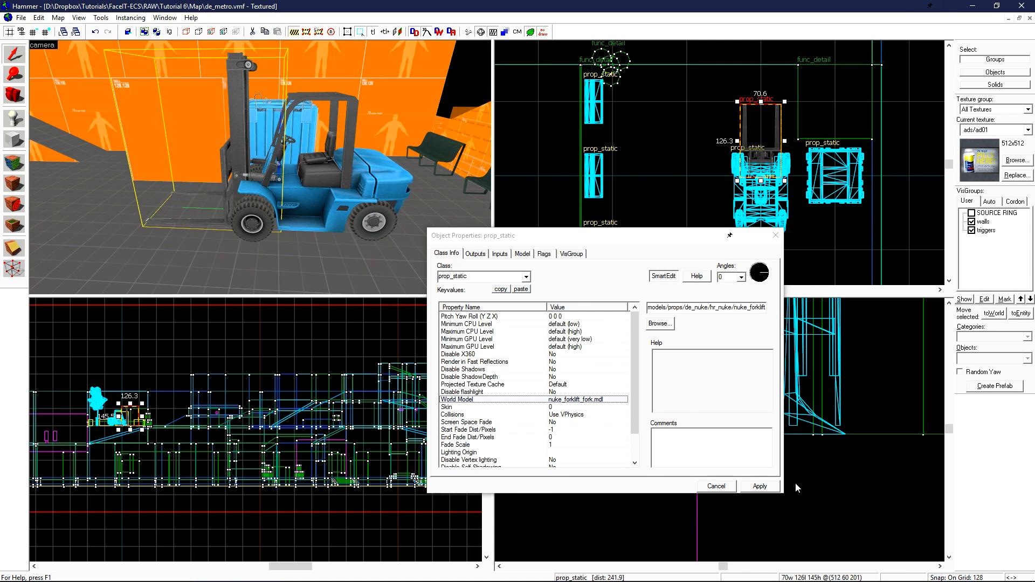
{"action": "left_click", "coordinate": [775, 235]}
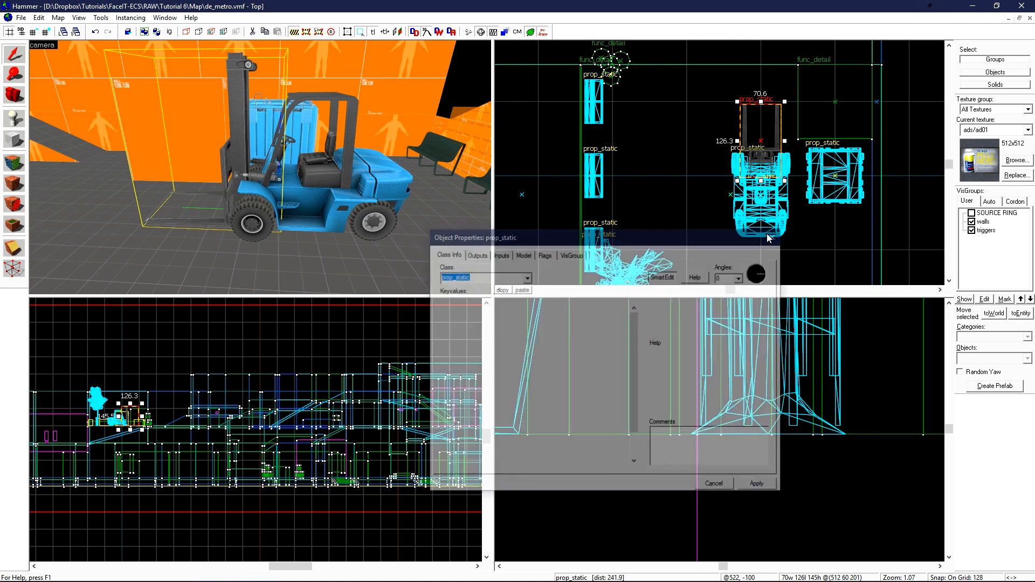
Turn off grid snapping and move the blue crate onto the forklift's forks, at about (512, 107).
{"action": "key", "text": "z"}
{"action": "key", "text": "a"}
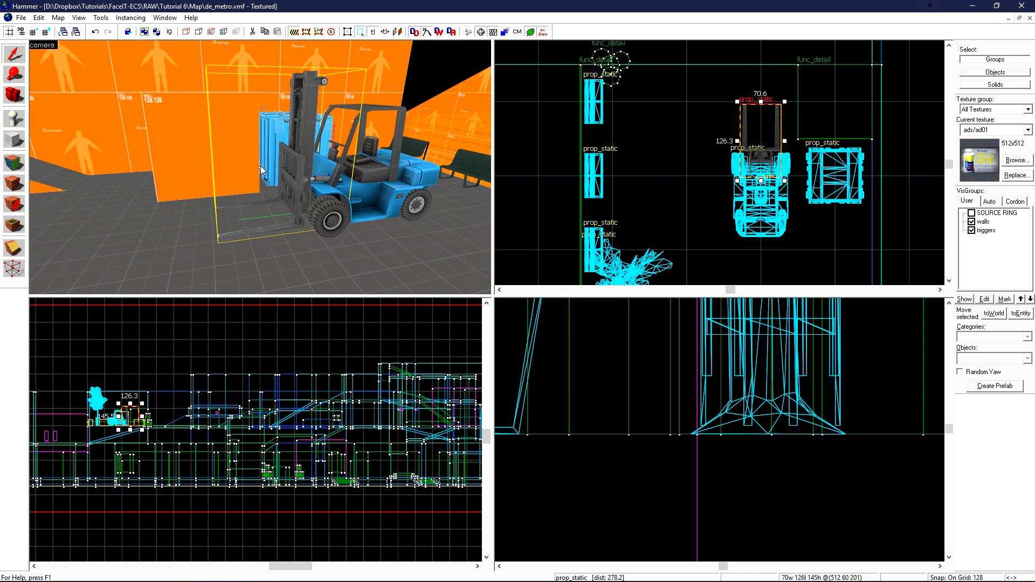
{"action": "left_click", "coordinate": [271, 135]}
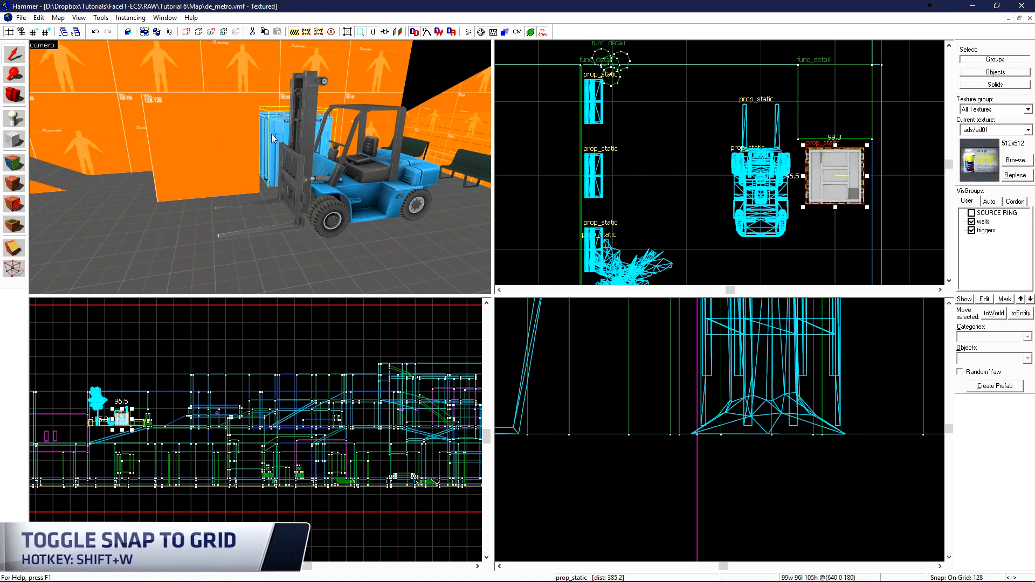
{"action": "key", "text": "shift+w"}
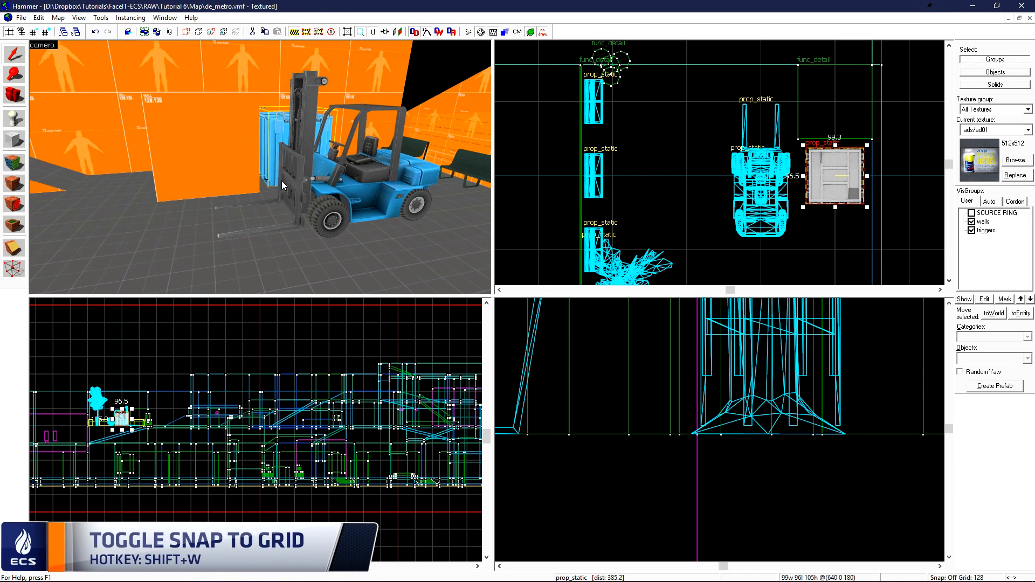
{"action": "left_click_drag", "start_coordinate": [825, 190], "coordinate": [758, 117]}
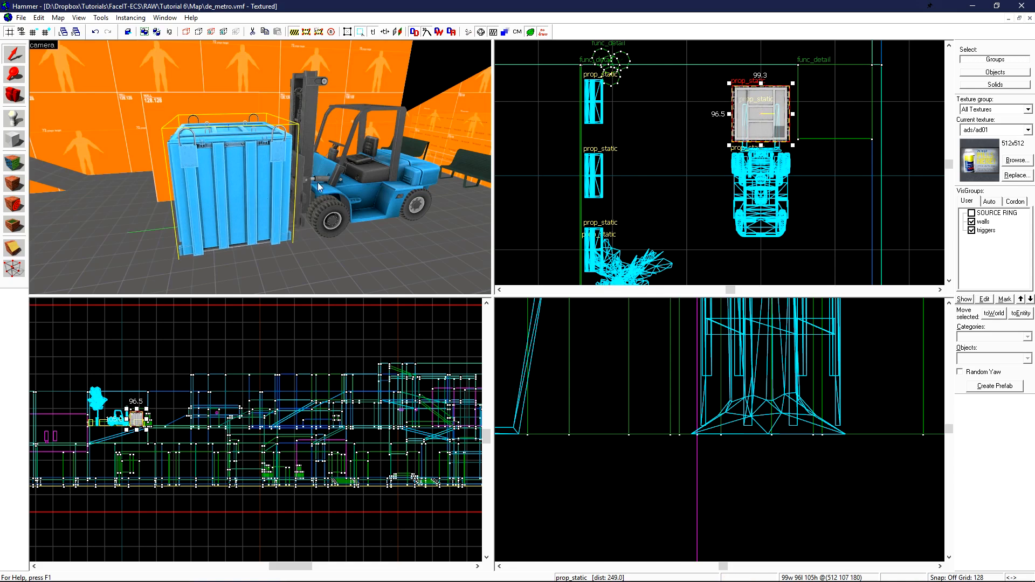
Add the forklift base and fork to the crate selection and hide all unselected objects.
{"action": "key", "text": "z"}
{"action": "key", "text": "w"}
{"action": "key", "text": "s"}
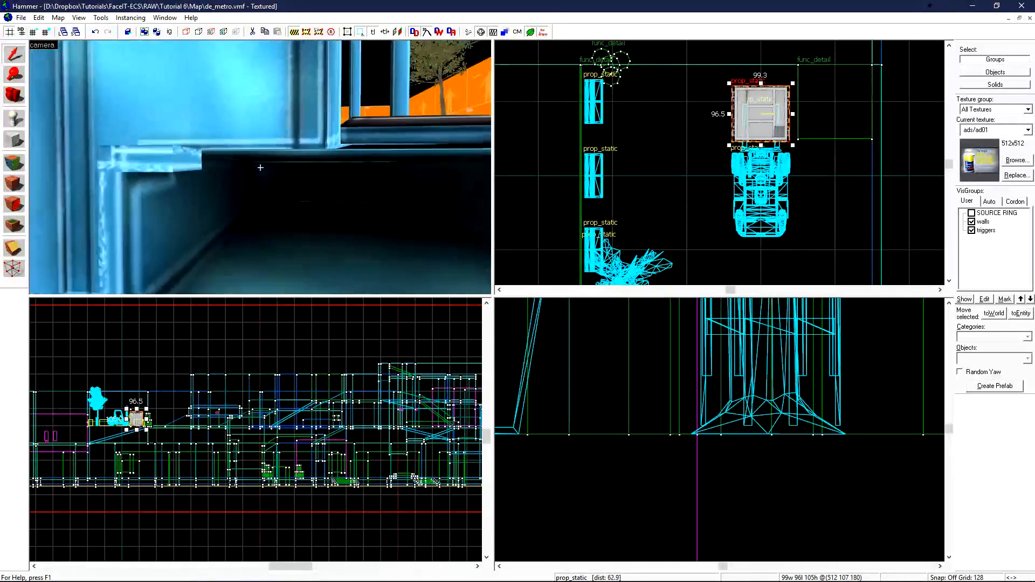
{"action": "key", "text": "z"}
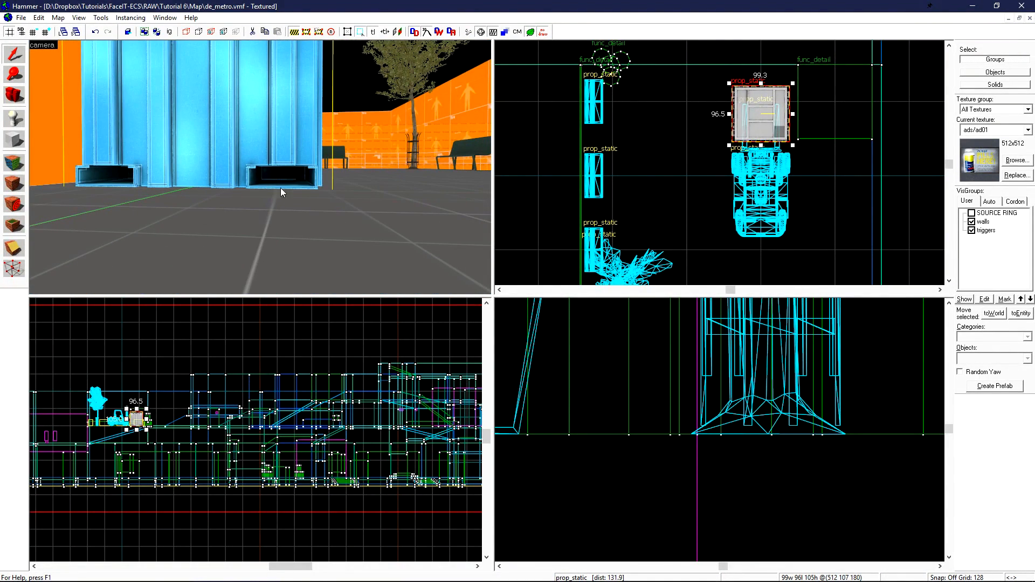
{"action": "key", "text": "z"}
{"action": "key", "text": "s"}
{"action": "key", "text": "d"}
{"action": "key", "text": "z"}
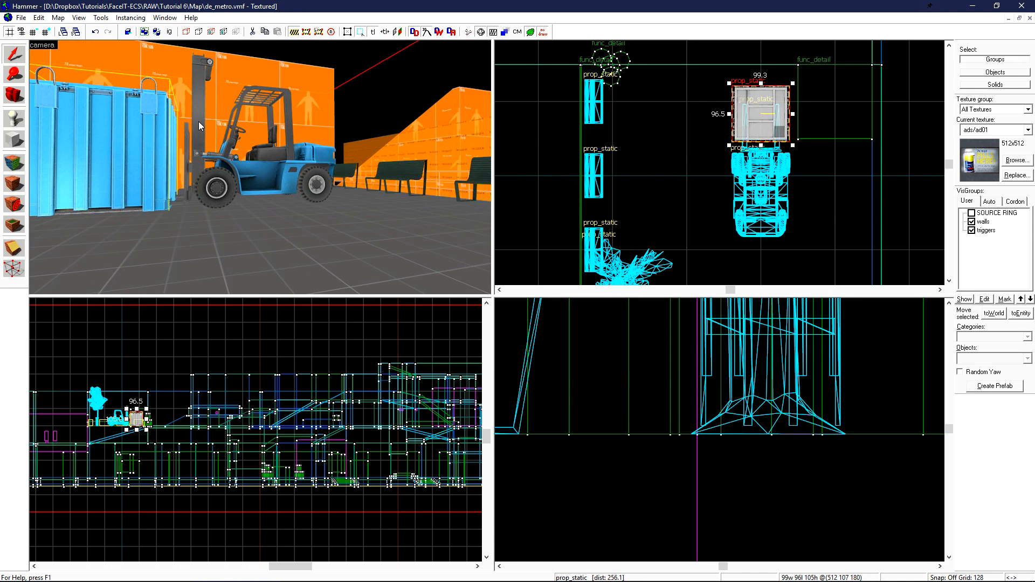
{"action": "left_click", "coordinate": [269, 164], "text": "ctrl"}
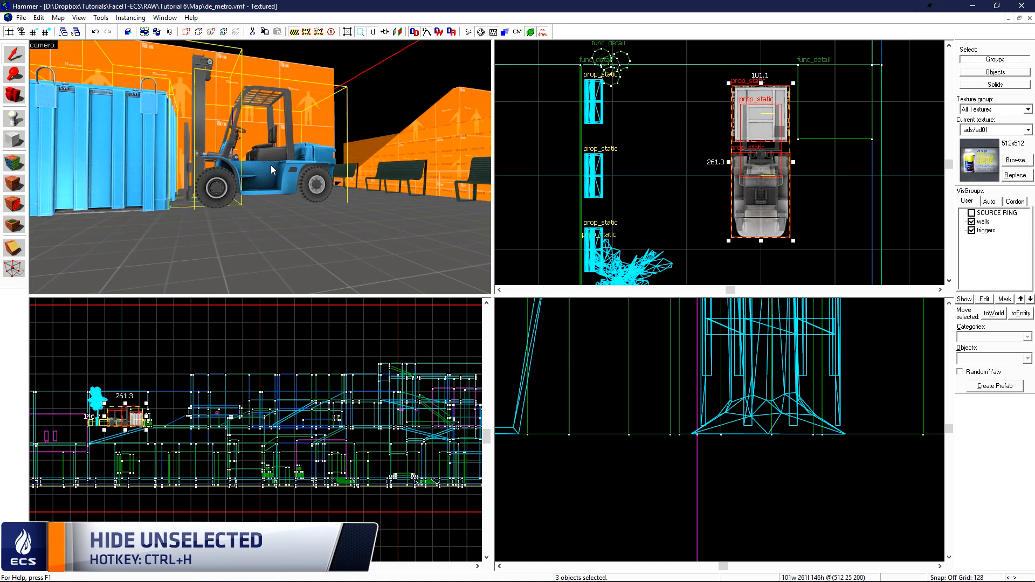
{"action": "key", "text": "ctrl+h"}
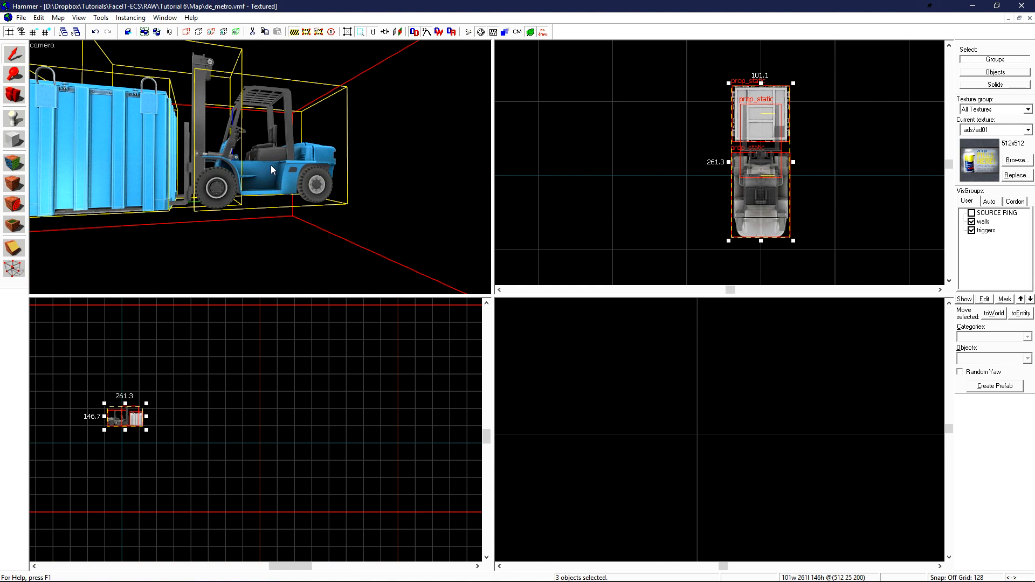
Select only the blue crate and slide it closer to the forklift so the forks sit fully inside it, at about (513, 98).
{"action": "key", "text": "w"}
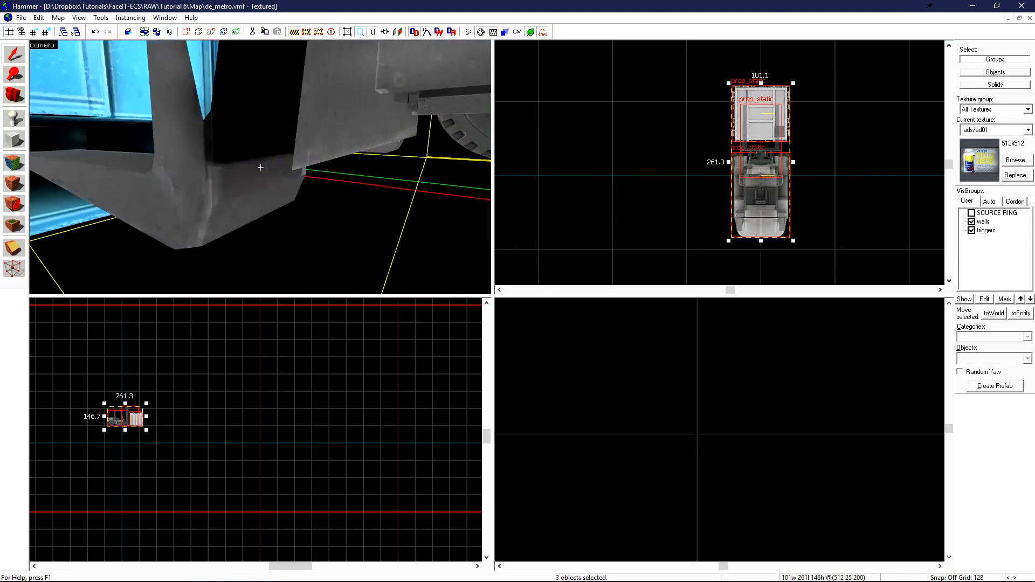
{"action": "key", "text": "z"}
{"action": "left_click", "coordinate": [223, 98]}
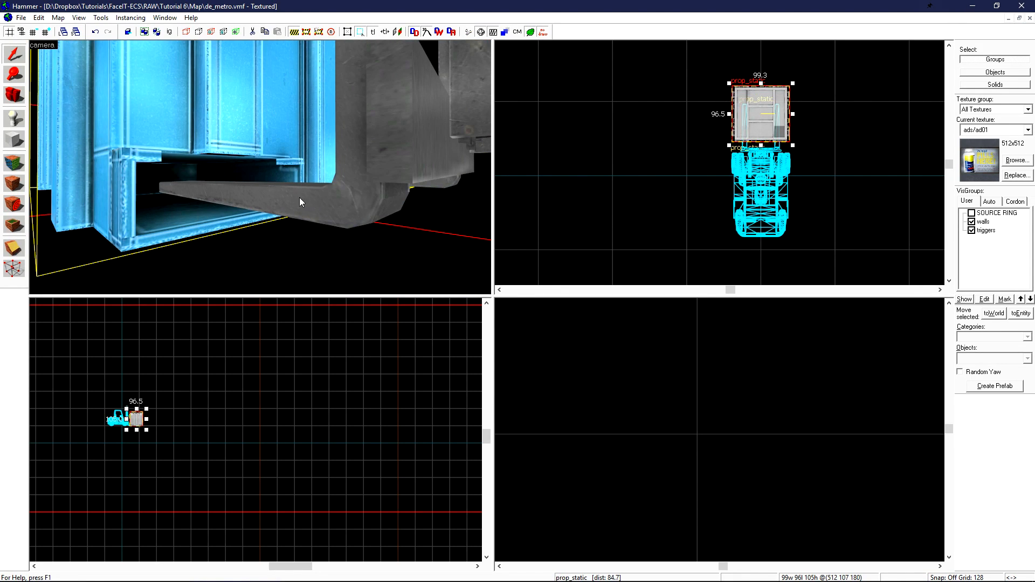
{"action": "scroll", "coordinate": [727, 119], "scroll_direction": "up", "scroll_amount": 10}
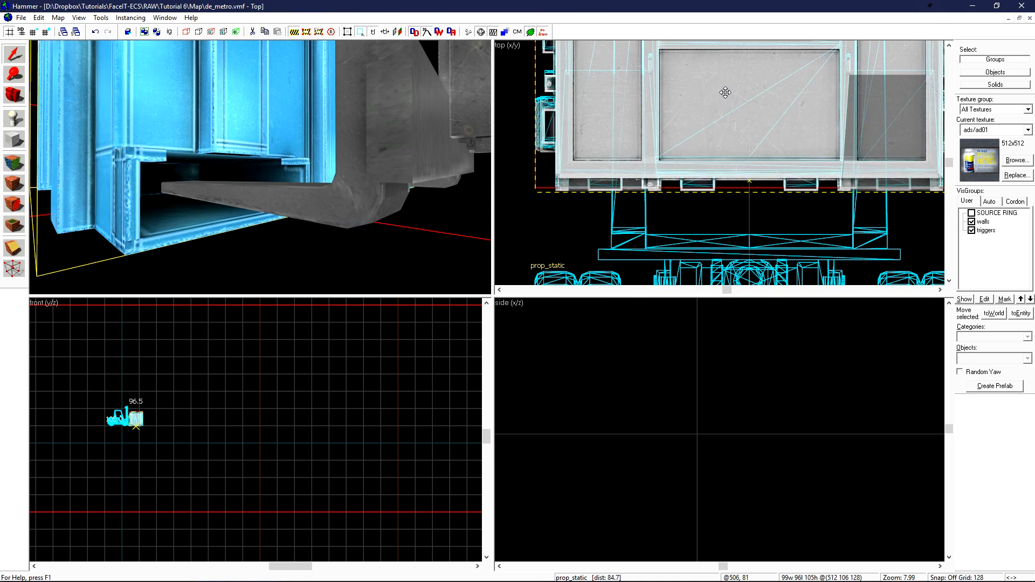
{"action": "scroll", "coordinate": [127, 483], "scroll_direction": "up", "scroll_amount": 4}
{"action": "scroll", "coordinate": [127, 485], "scroll_direction": "up", "scroll_amount": 8}
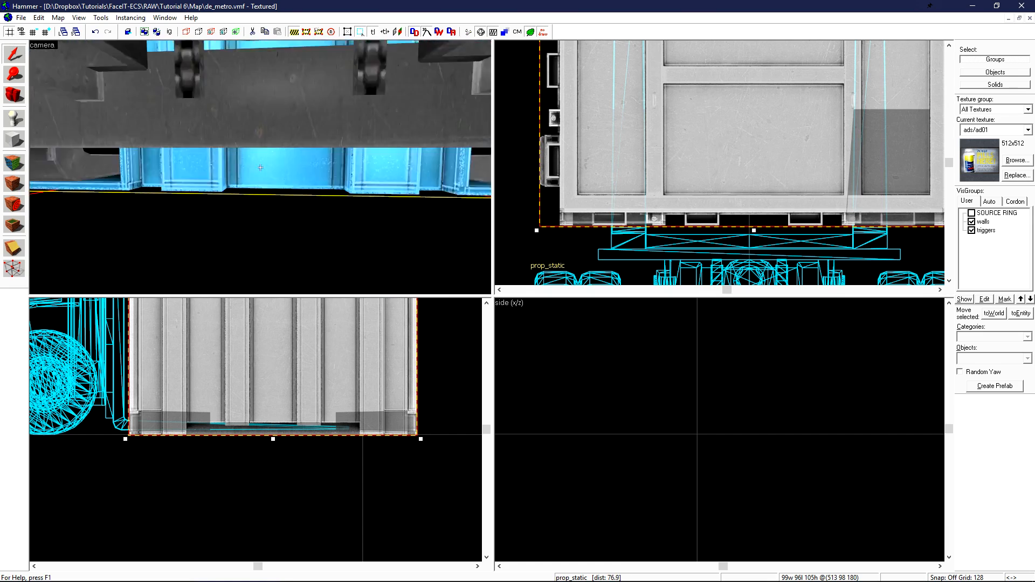
{"action": "left_click_drag", "start_coordinate": [704, 184], "coordinate": [699, 183]}
{"action": "scroll", "coordinate": [260, 167], "scroll_direction": "down", "scroll_amount": 8}
{"action": "left_click", "coordinate": [342, 204]}
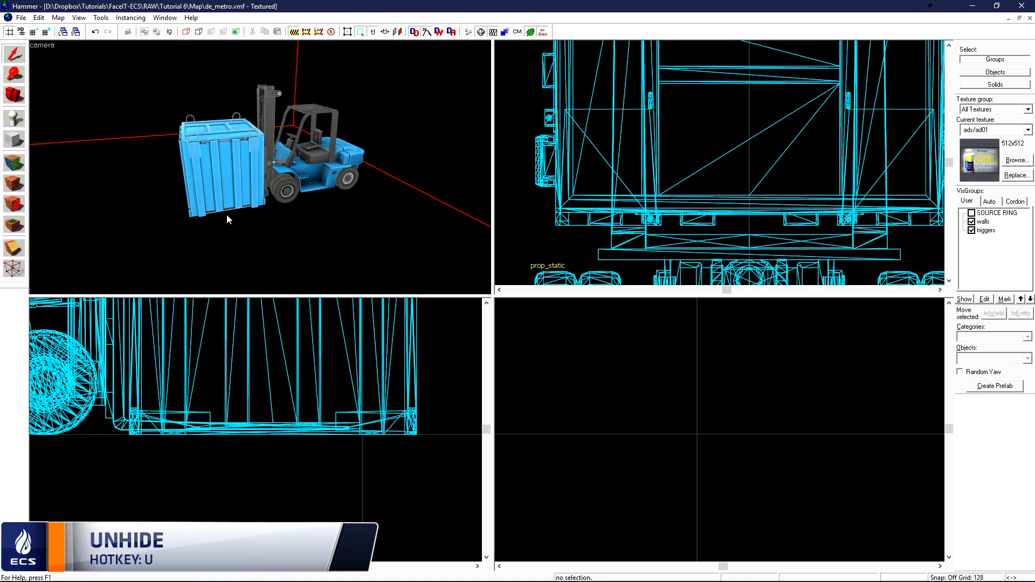
Unhide the rest of the map and delete the orange block standing behind the crate.
{"action": "key", "text": "u"}
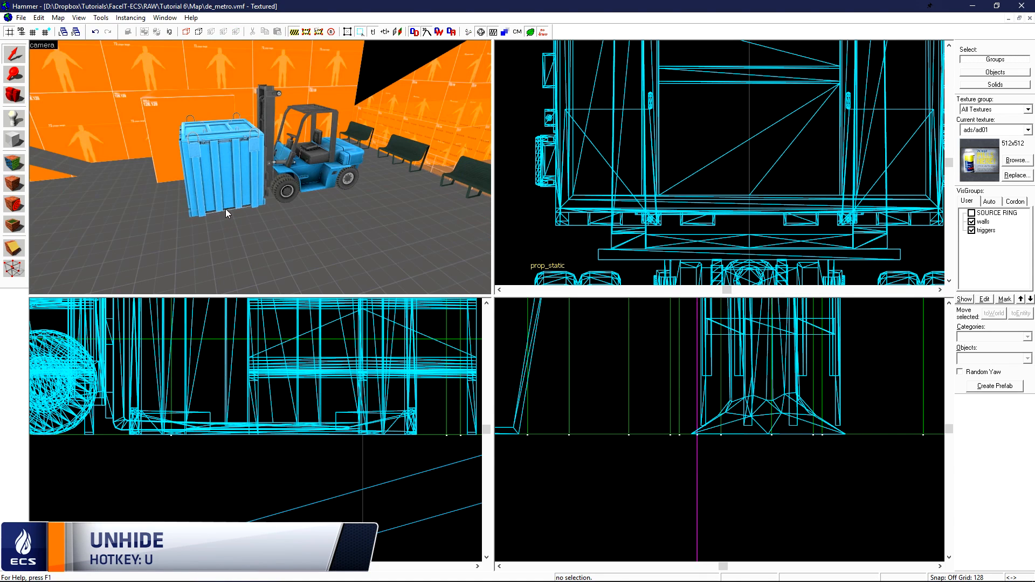
{"action": "left_click", "coordinate": [210, 101]}
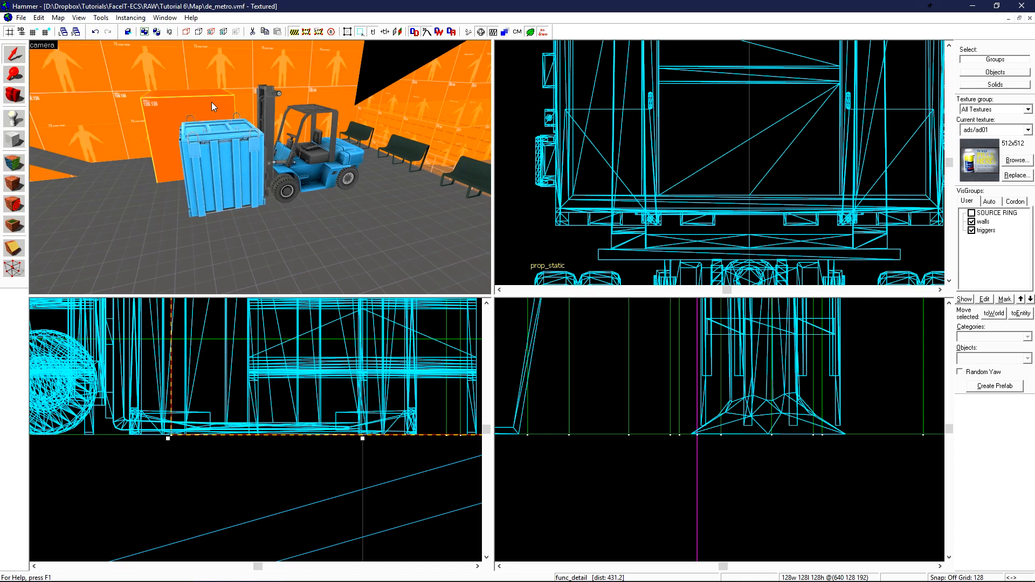
{"action": "key", "text": "Delete"}
Select the crate, fork and forklift base together and move them as one across the floor.
{"action": "left_click", "coordinate": [220, 154]}
{"action": "left_click", "coordinate": [271, 103], "text": "ctrl"}
{"action": "left_click", "coordinate": [300, 110], "text": "ctrl"}
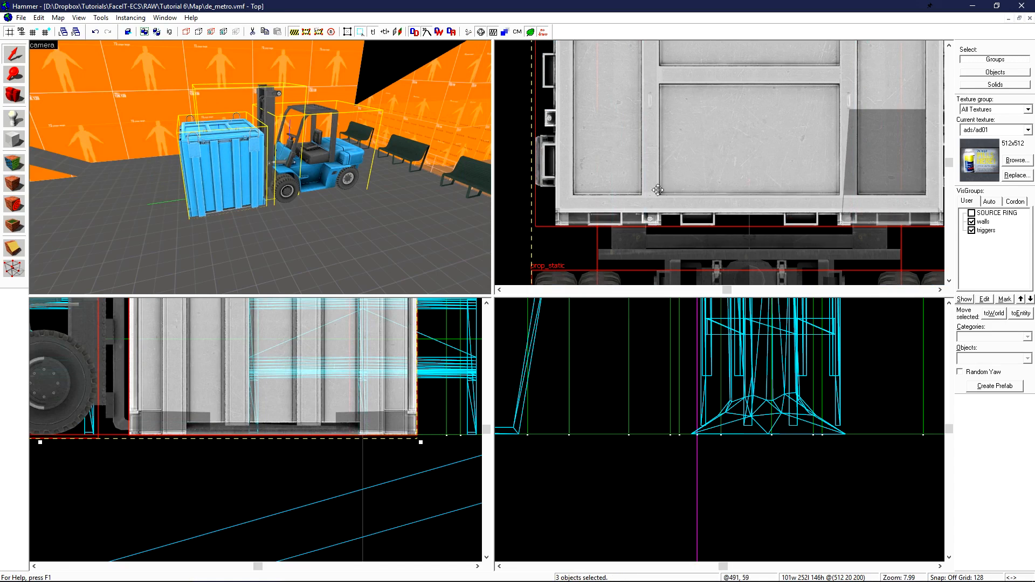
{"action": "scroll", "coordinate": [661, 185], "scroll_direction": "down", "scroll_amount": 13}
{"action": "left_click_drag", "start_coordinate": [664, 189], "coordinate": [707, 137]}
{"action": "key", "text": "ctrl+e"}
{"action": "scroll", "coordinate": [711, 132], "scroll_direction": "up", "scroll_amount": 3}
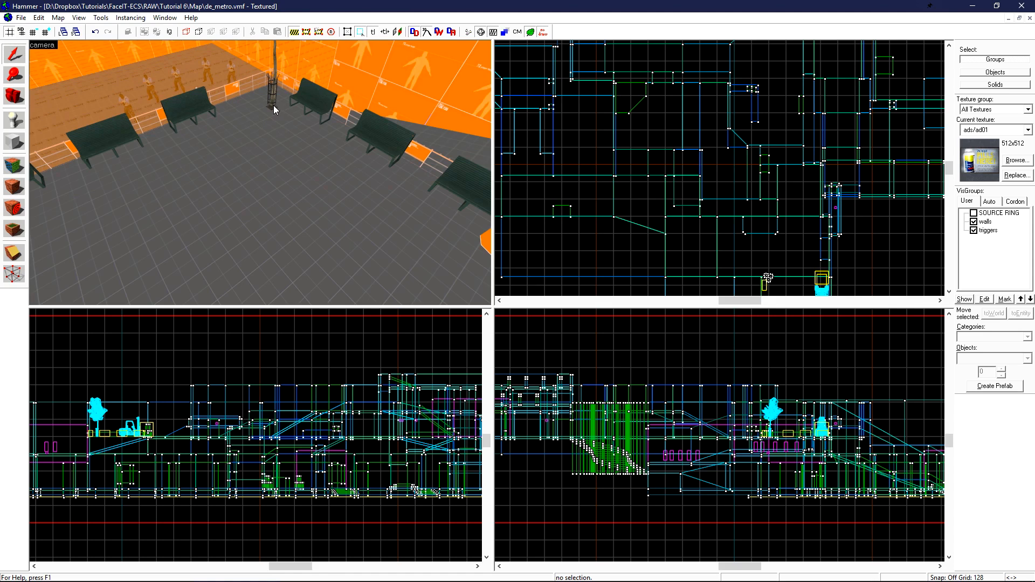
Place a new entity on the floor near the tree, at about (296, -141), and change its class to prop_dynamic.
{"action": "key", "text": "z"}
{"action": "key", "text": "w"}
{"action": "key", "text": "z"}
{"action": "key", "text": "shift+e"}
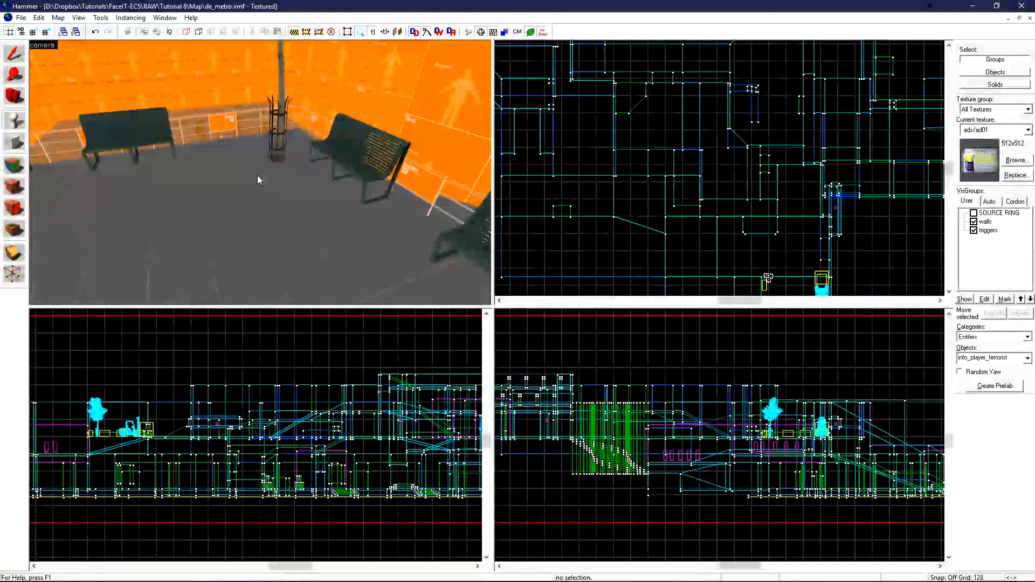
{"action": "left_click", "coordinate": [260, 196]}
{"action": "key", "text": "shift+s"}
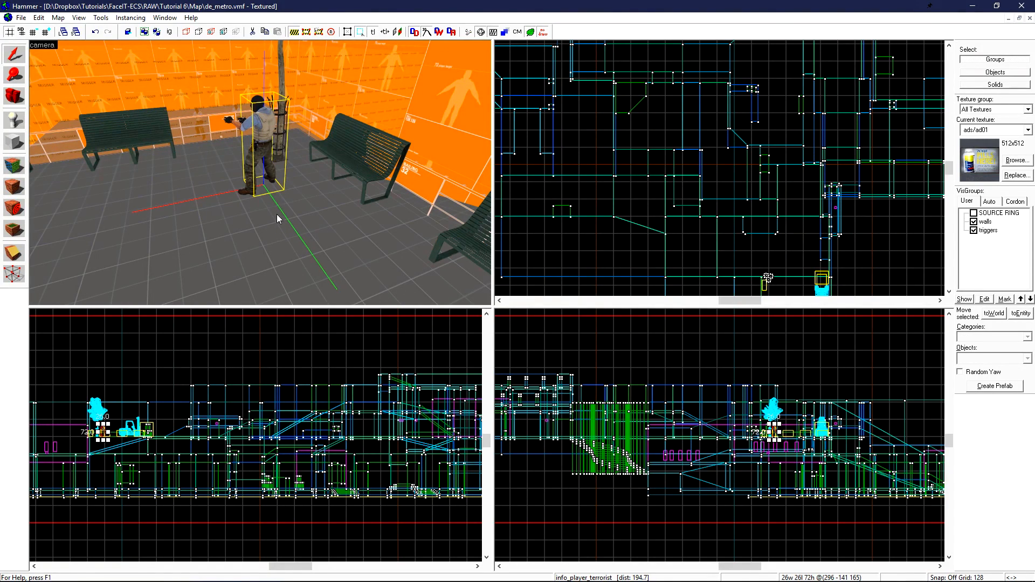
{"action": "double_click", "coordinate": [263, 140]}
{"action": "double_click", "coordinate": [407, 215]}
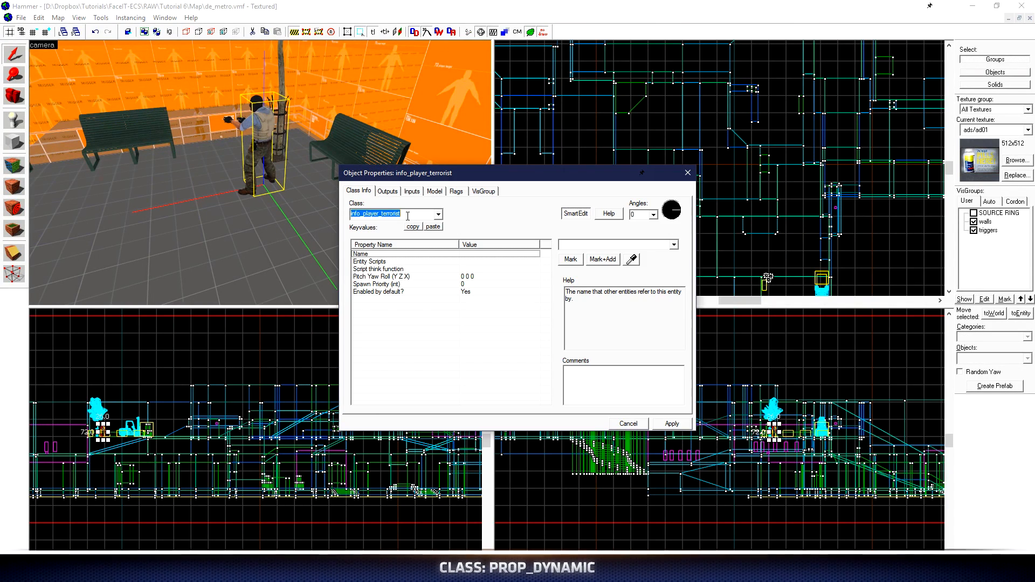
{"action": "type", "text": "prop_dynamic"}
{"action": "left_click", "coordinate": [675, 425]}
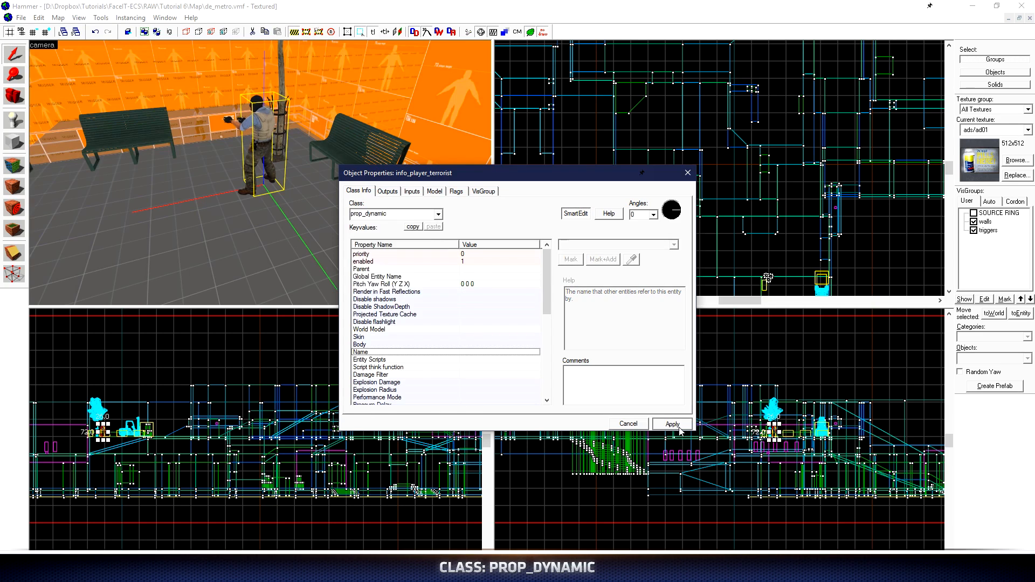
Set the prop_dynamic's world model to crow.mdl, previewing its Eat_A sequence in the model browser.
{"action": "double_click", "coordinate": [392, 315]}
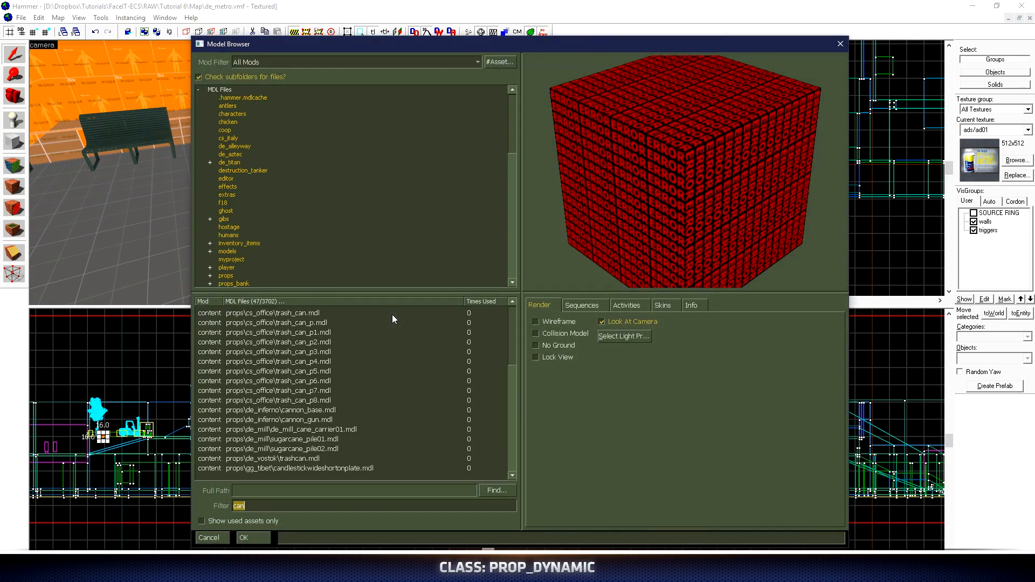
{"action": "type", "text": "cr"}
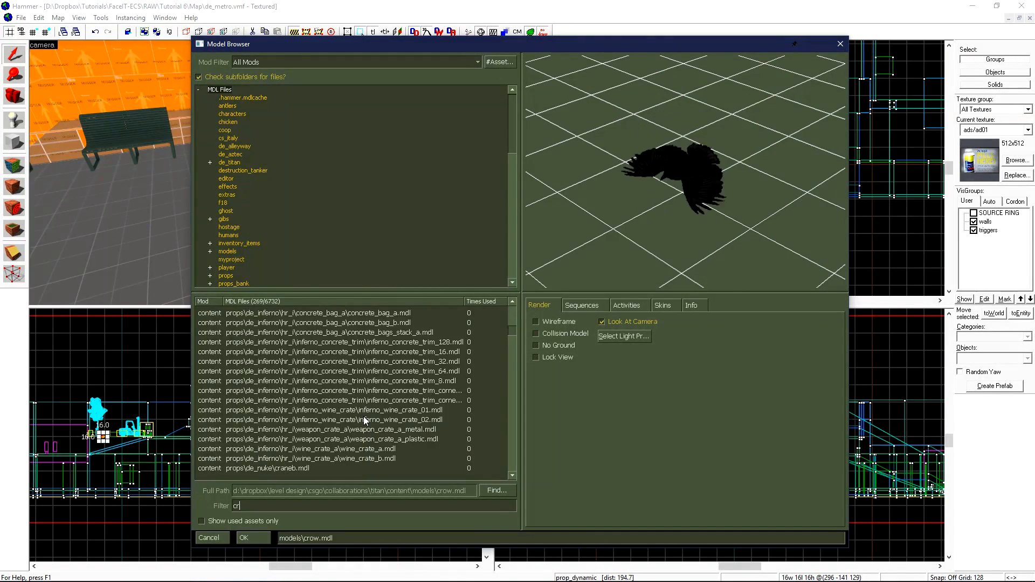
{"action": "type", "text": "ow"}
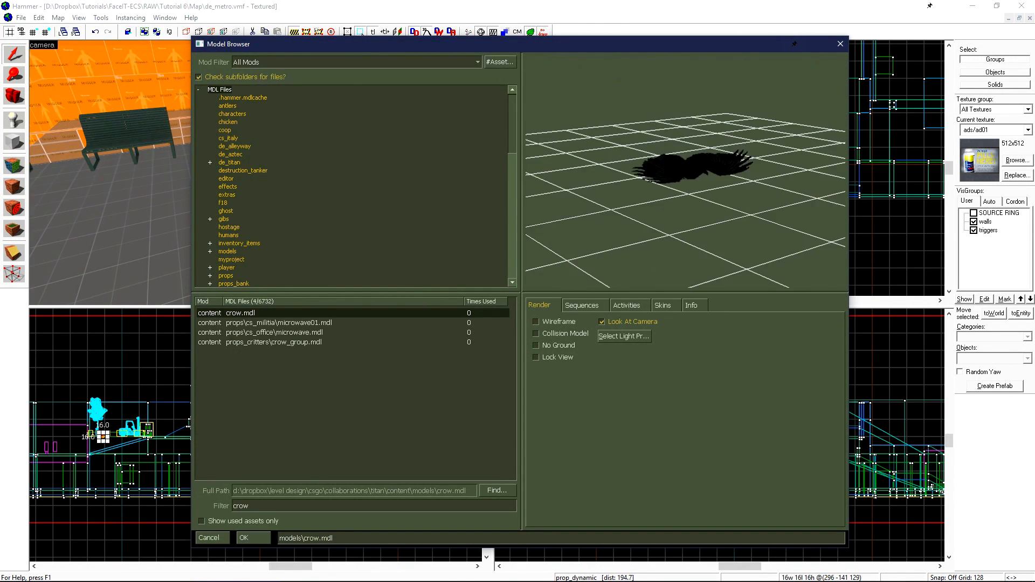
{"action": "left_click", "coordinate": [582, 306]}
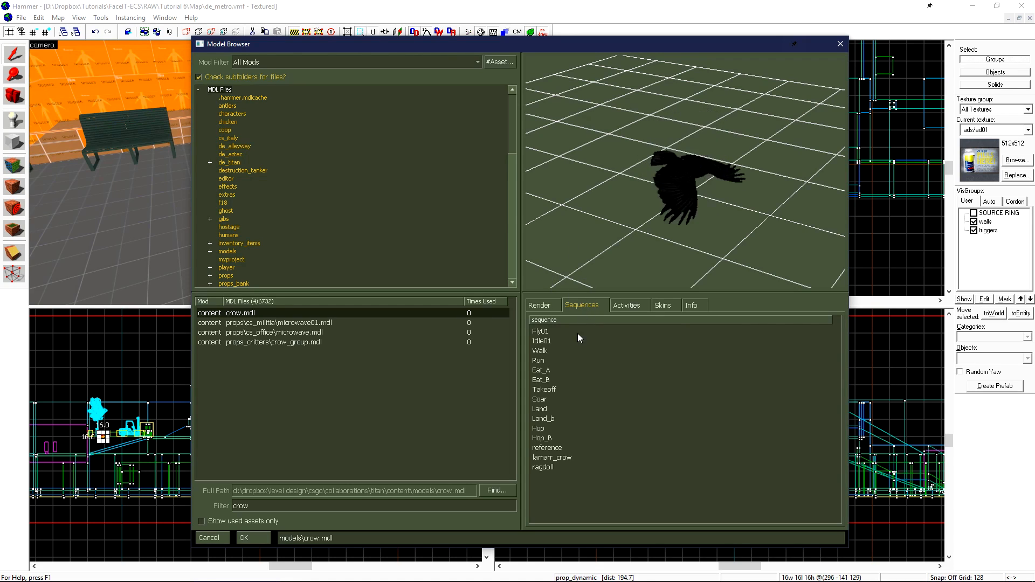
{"action": "left_click", "coordinate": [558, 370]}
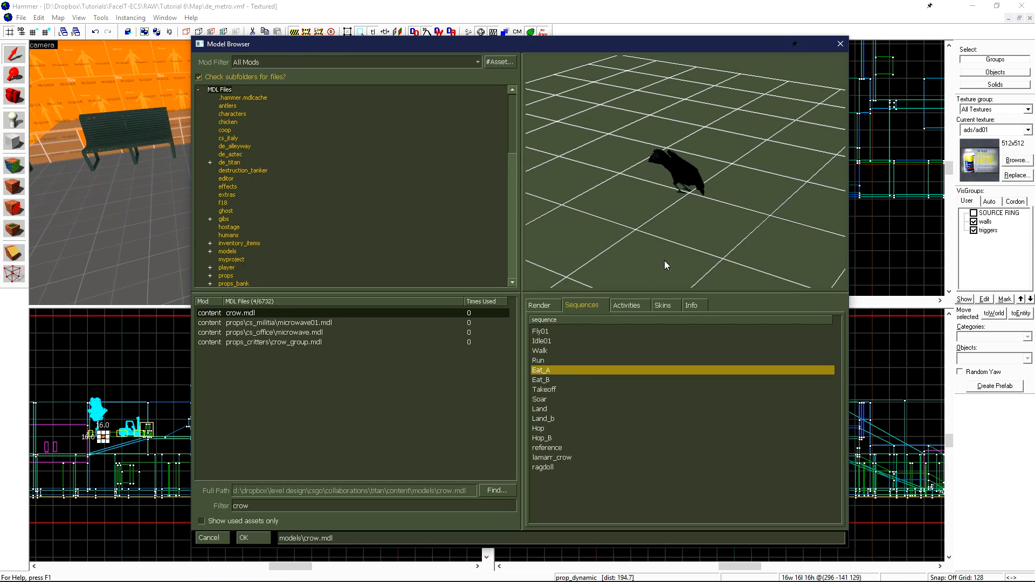
{"action": "left_click_drag", "start_coordinate": [659, 272], "coordinate": [676, 240]}
{"action": "right_click_drag", "start_coordinate": [675, 240], "coordinate": [682, 262]}
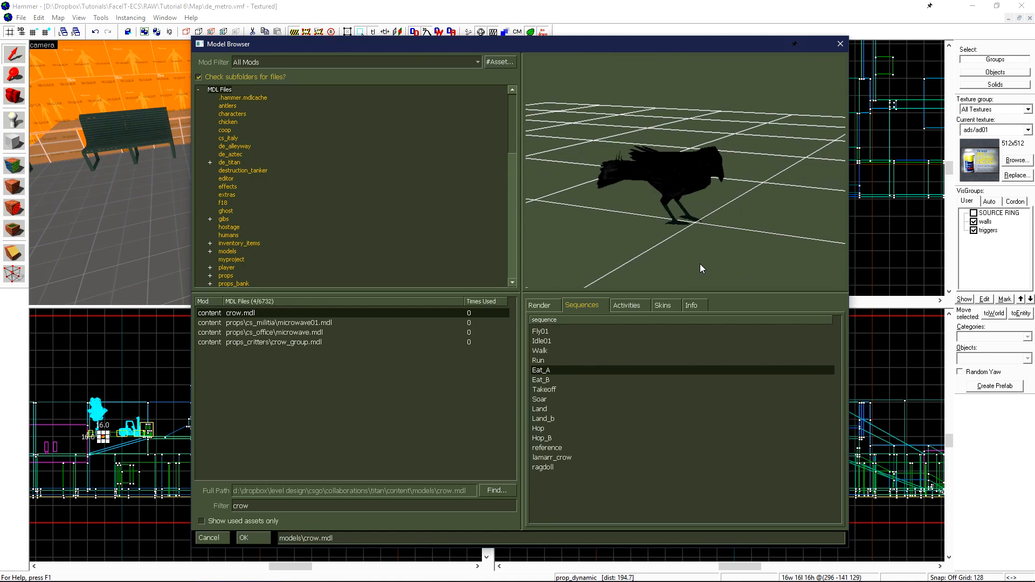
{"action": "left_click", "coordinate": [252, 538]}
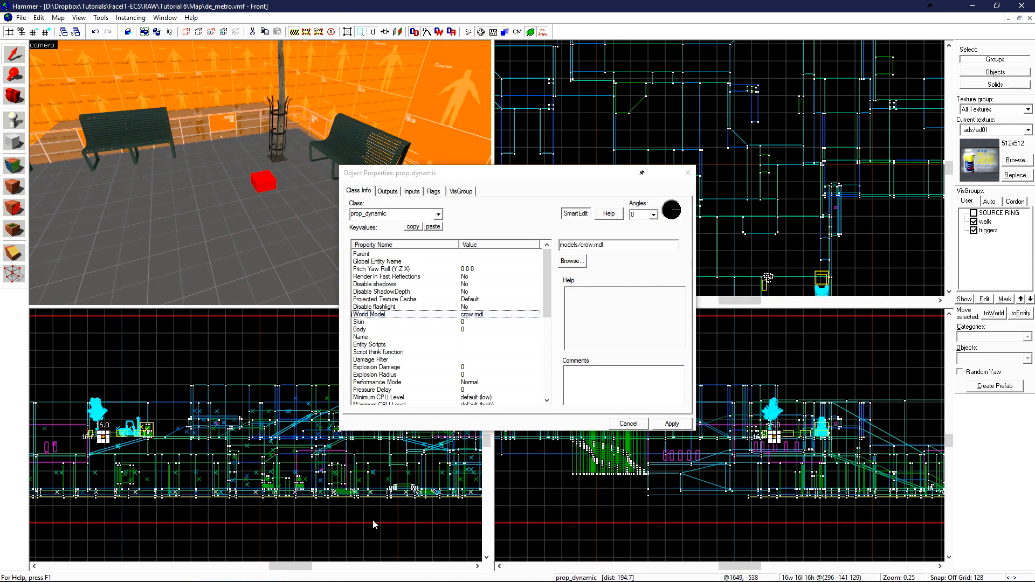
{"action": "left_click", "coordinate": [670, 424]}
Set the crow's Default Animation to Eat_A, apply it, check the pose up close and close the object properties.
{"action": "left_click_drag", "start_coordinate": [547, 280], "coordinate": [542, 358]}
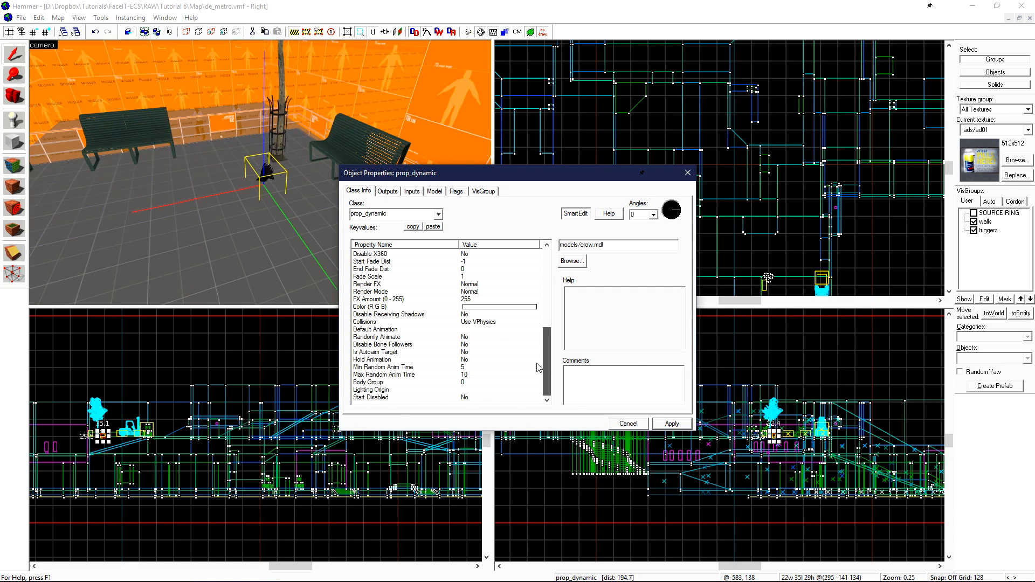
{"action": "left_click", "coordinate": [388, 330]}
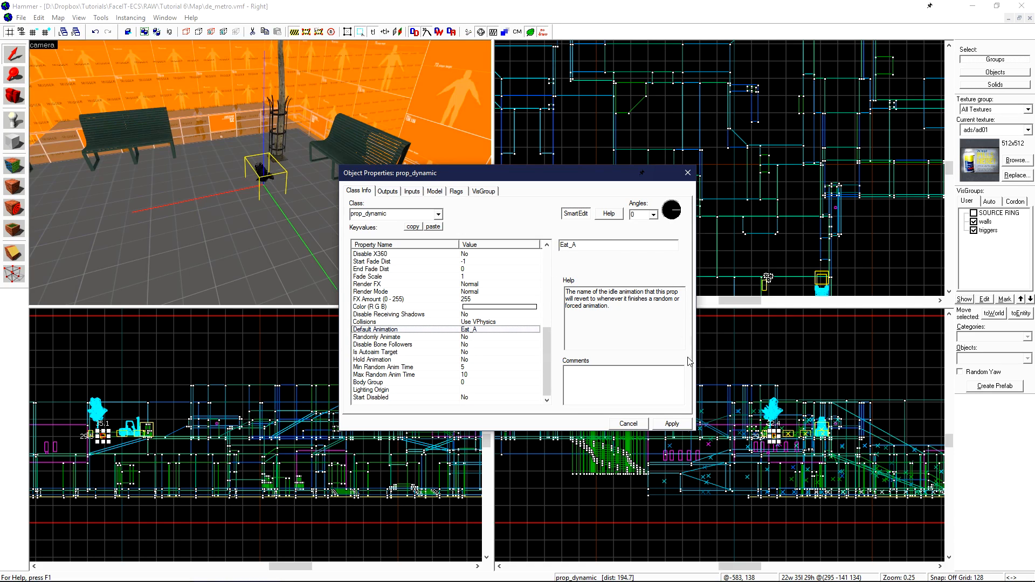
{"action": "left_click", "coordinate": [682, 426]}
{"action": "left_click", "coordinate": [105, 162]}
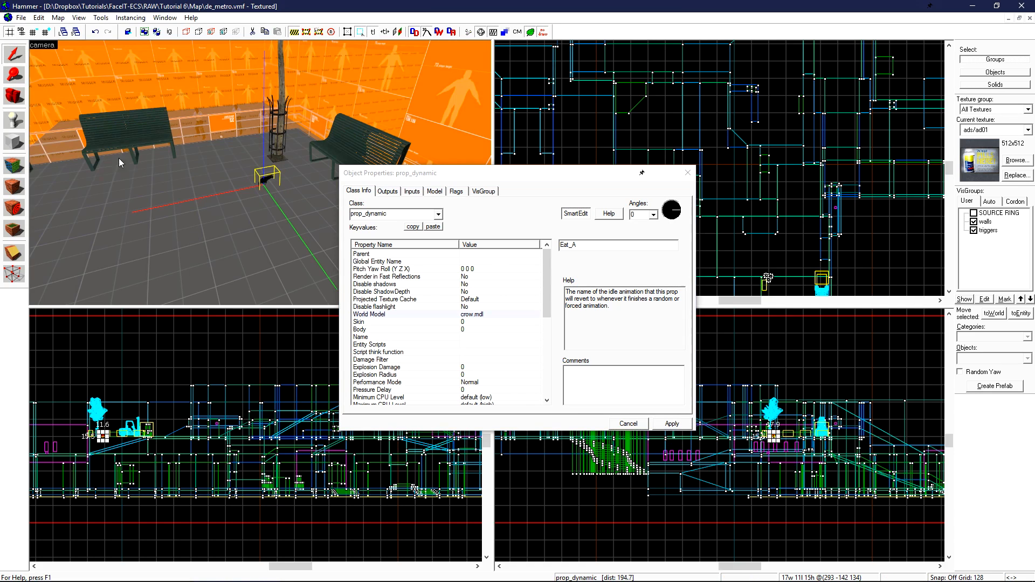
{"action": "scroll", "coordinate": [277, 204], "scroll_direction": "up", "scroll_amount": 3}
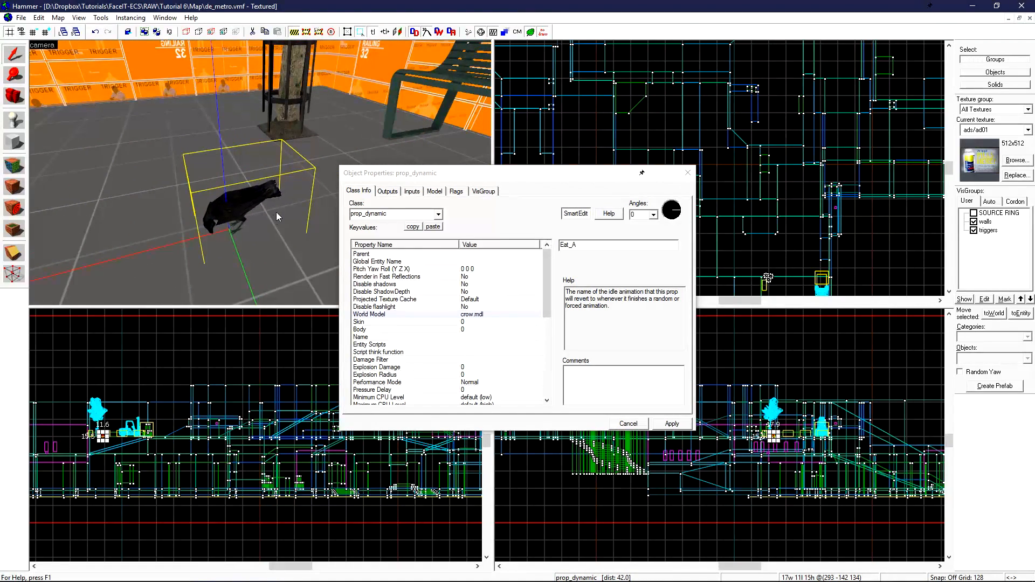
{"action": "left_click", "coordinate": [687, 172]}
Move the crow to the foot of the tree, at about (279, -193), and isolate it with the tree to adjust its placement.
{"action": "scroll", "coordinate": [690, 135], "scroll_direction": "down", "scroll_amount": 5}
{"action": "scroll", "coordinate": [752, 232], "scroll_direction": "up", "scroll_amount": 6}
{"action": "scroll", "coordinate": [627, 163], "scroll_direction": "up", "scroll_amount": 6}
{"action": "scroll", "coordinate": [627, 166], "scroll_direction": "up", "scroll_amount": 6}
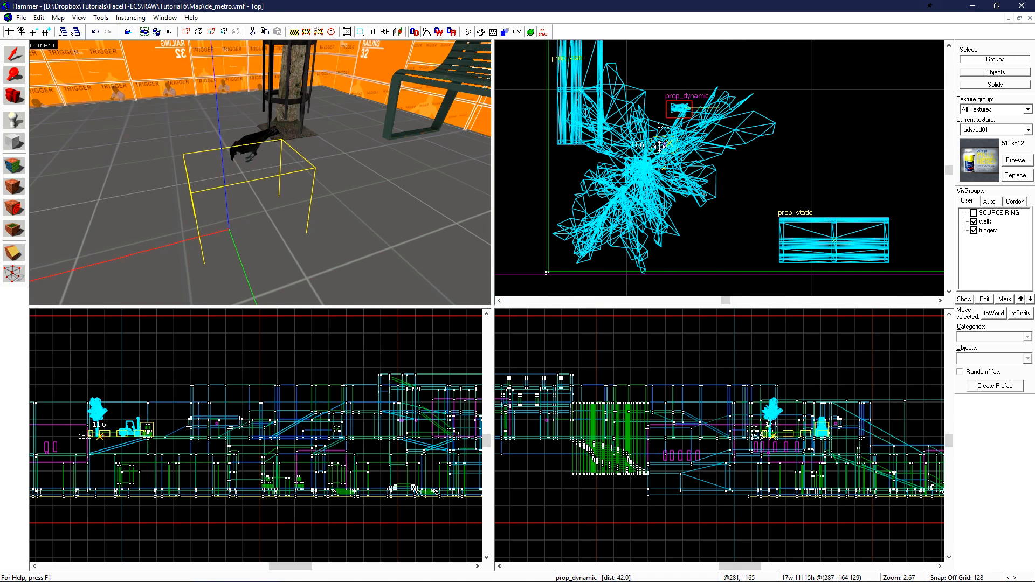
{"action": "left_click_drag", "start_coordinate": [641, 173], "coordinate": [620, 198]}
{"action": "left_click", "coordinate": [654, 186]}
{"action": "scroll", "coordinate": [650, 195], "scroll_direction": "up", "scroll_amount": 8}
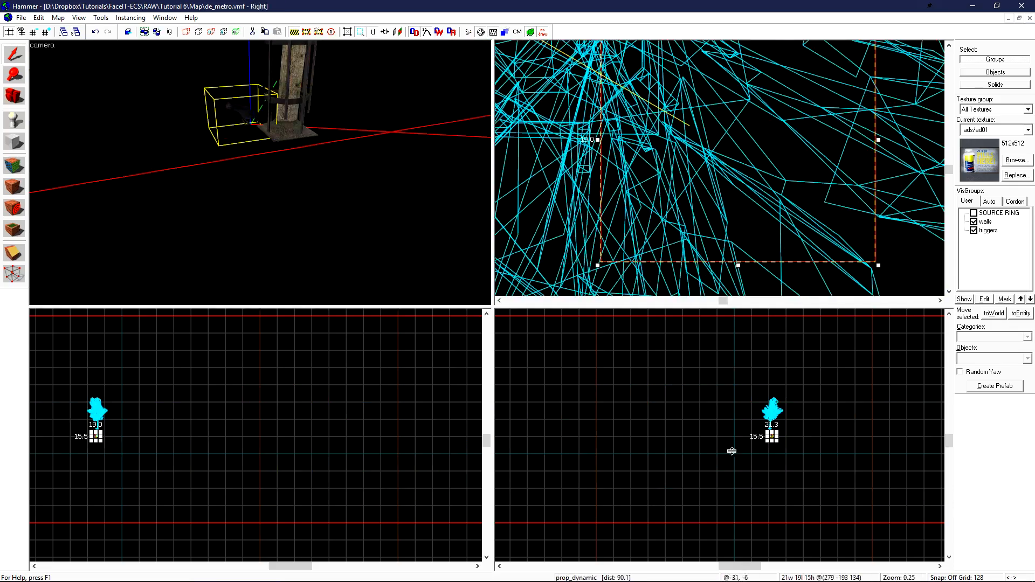
{"action": "scroll", "coordinate": [771, 438], "scroll_direction": "up", "scroll_amount": 20}
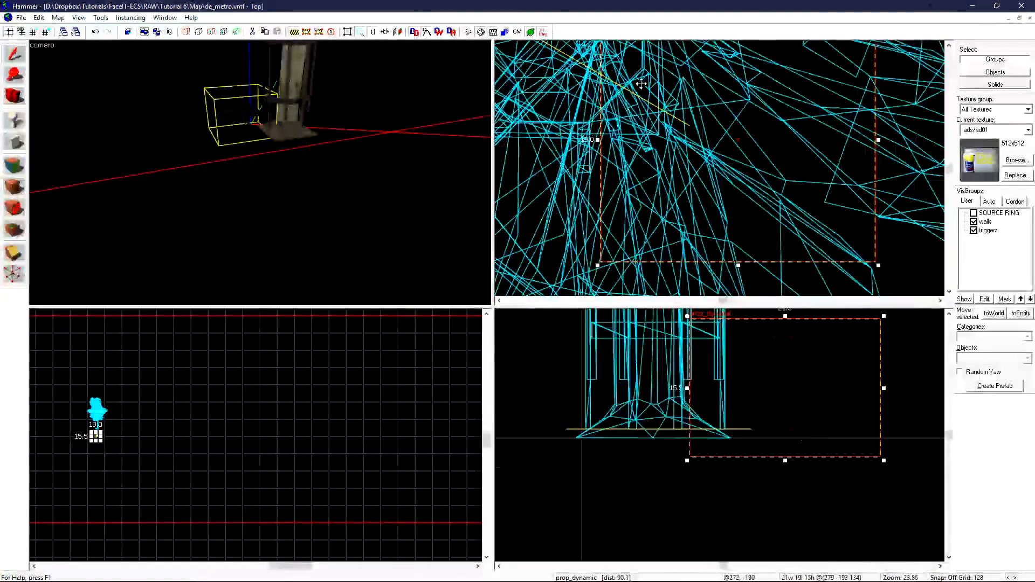
Place a new entity on the floor near the forklift, at about (472, 167), and change its class to prop_physics.
{"action": "key", "text": "z"}
{"action": "key", "text": "w"}
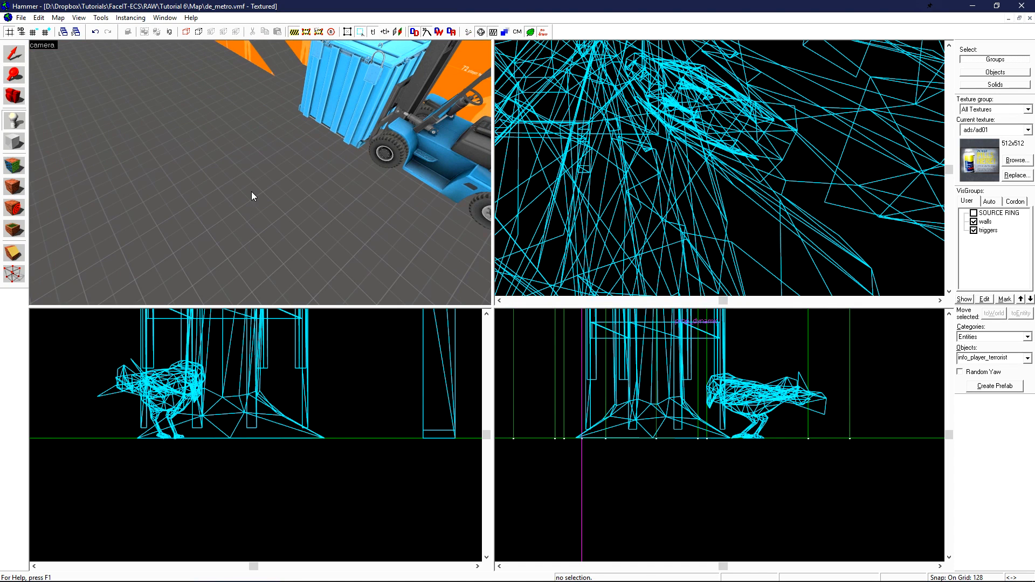
{"action": "left_click", "coordinate": [255, 182]}
{"action": "key", "text": "shift+s"}
{"action": "key", "text": "alt+Return"}
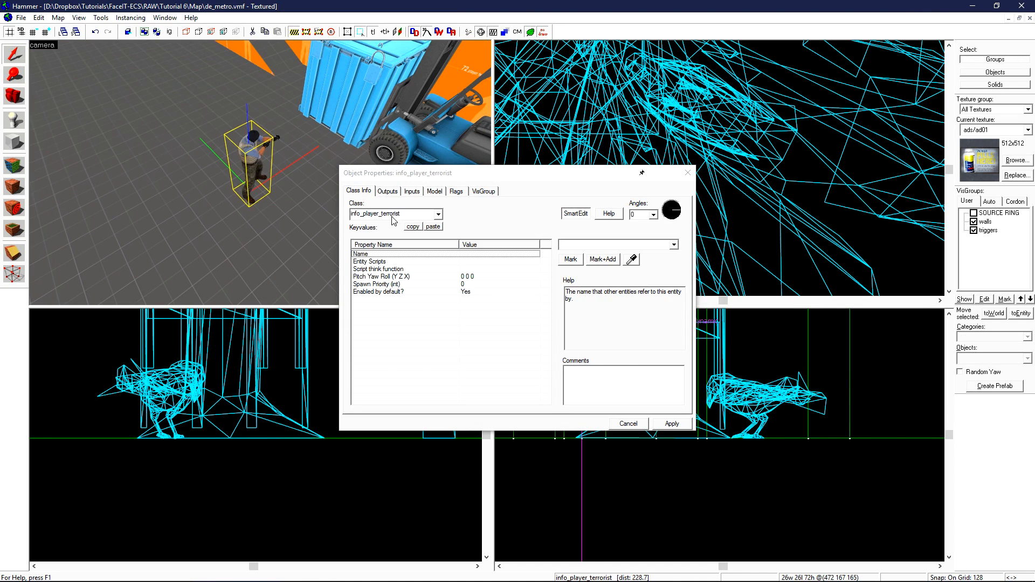
{"action": "type", "text": "prop"}
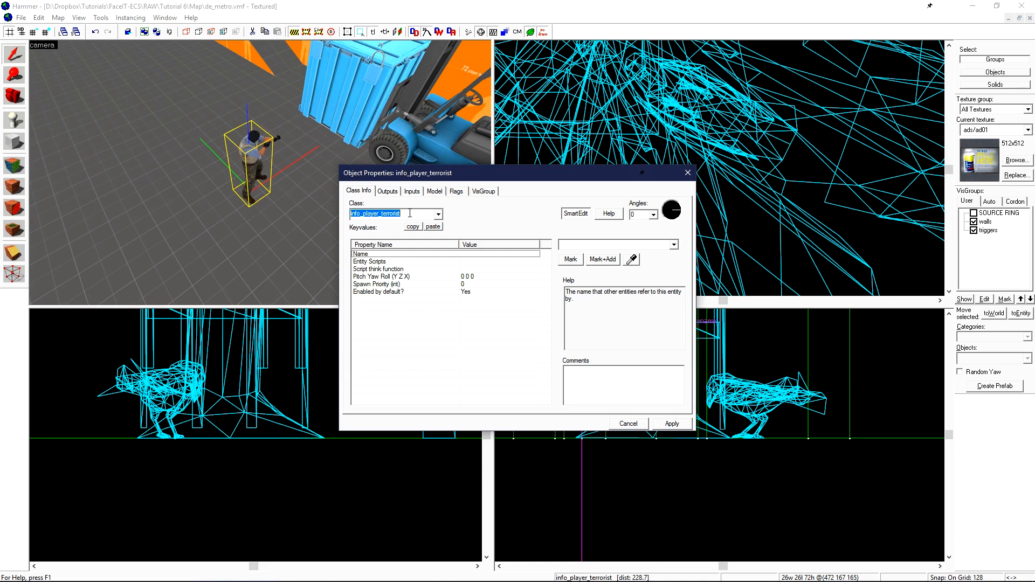
{"action": "type", "text": "_ph"}
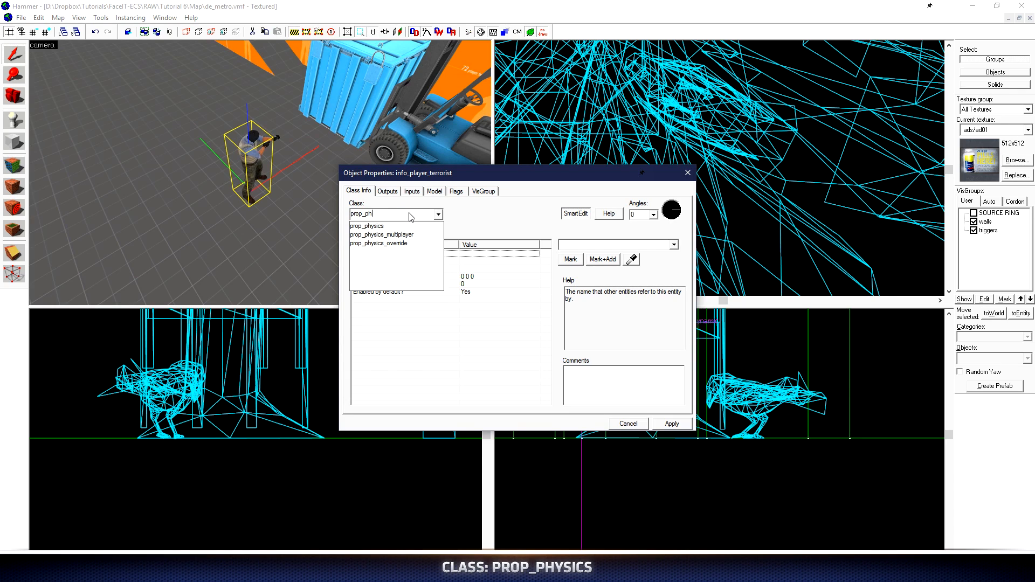
{"action": "key", "text": "Down"}
{"action": "key", "text": "Return"}
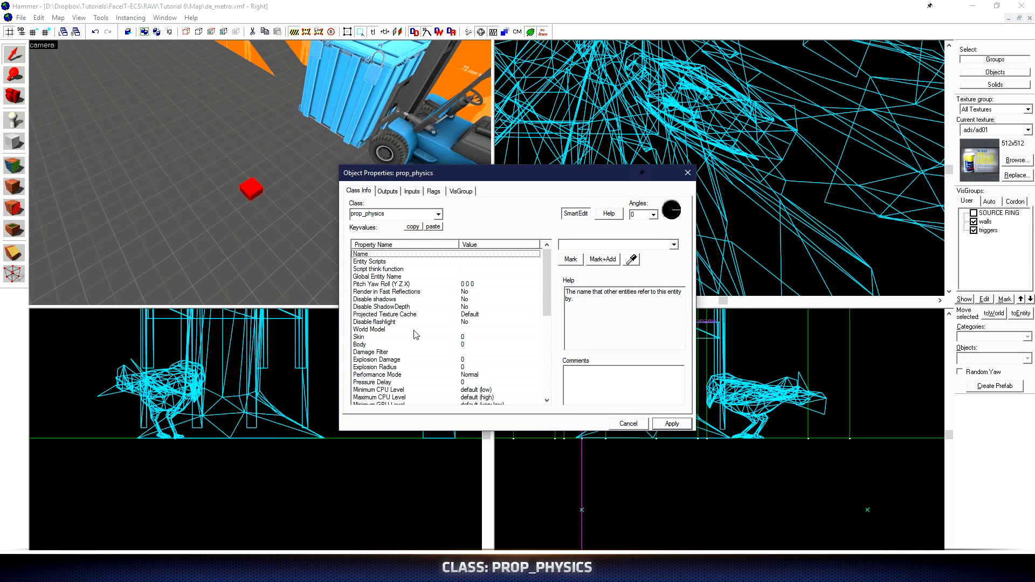
Set the prop_physics entity's world model to paintbucket01.mdl, checking its supported prop types and prop data in the model browser.
{"action": "double_click", "coordinate": [414, 330]}
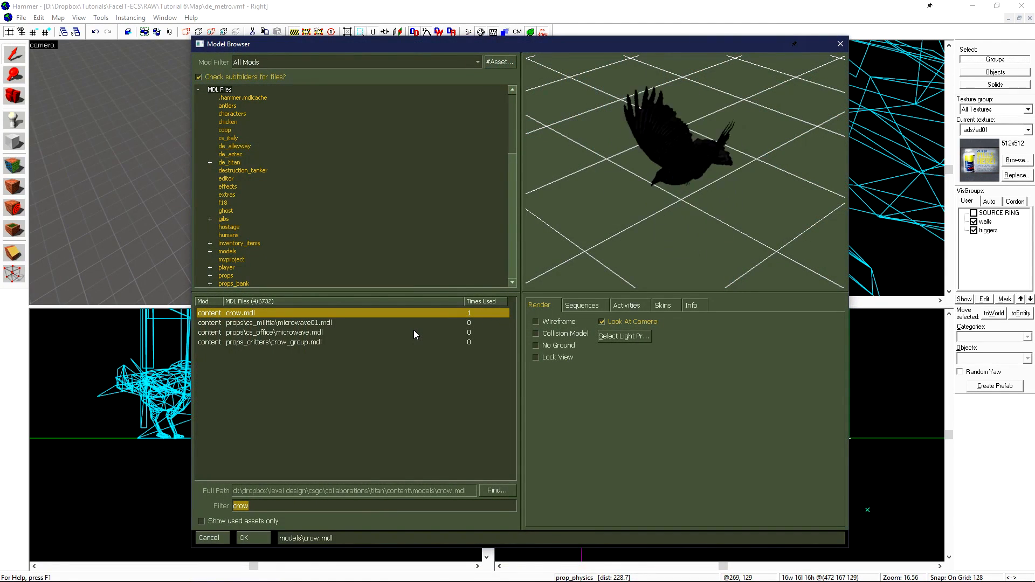
{"action": "type", "text": "pain"}
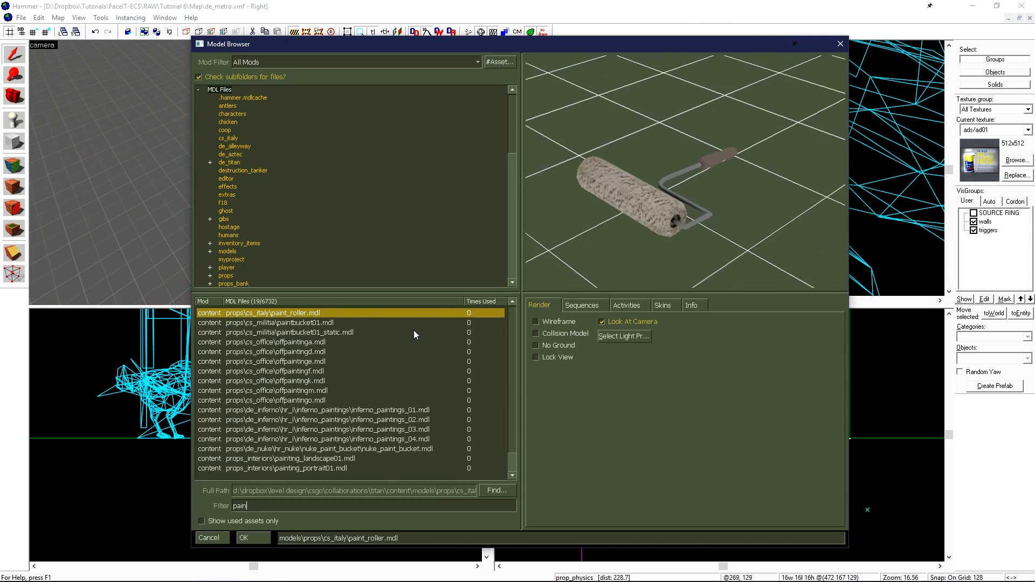
{"action": "type", "text": "t"}
{"action": "key", "text": "Down"}
{"action": "left_click", "coordinate": [692, 305]}
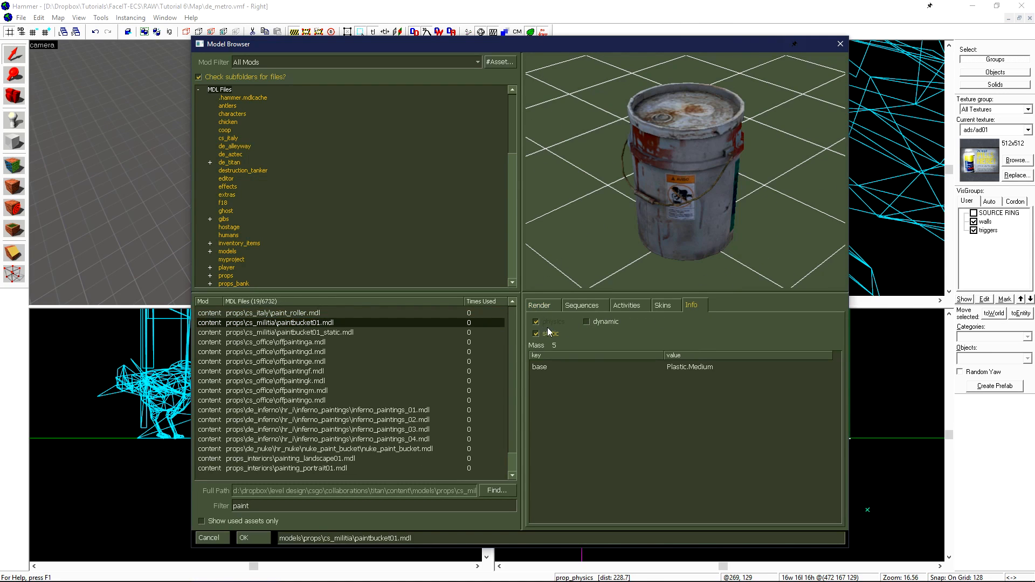
{"action": "left_click_drag", "start_coordinate": [647, 212], "coordinate": [682, 203]}
{"action": "left_click", "coordinate": [551, 370]}
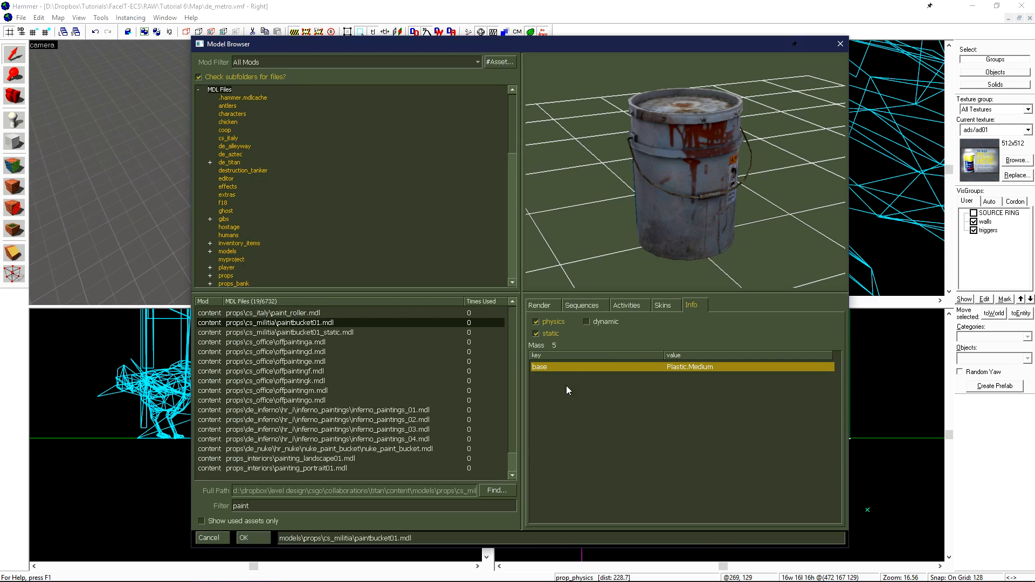
{"action": "left_click", "coordinate": [266, 536]}
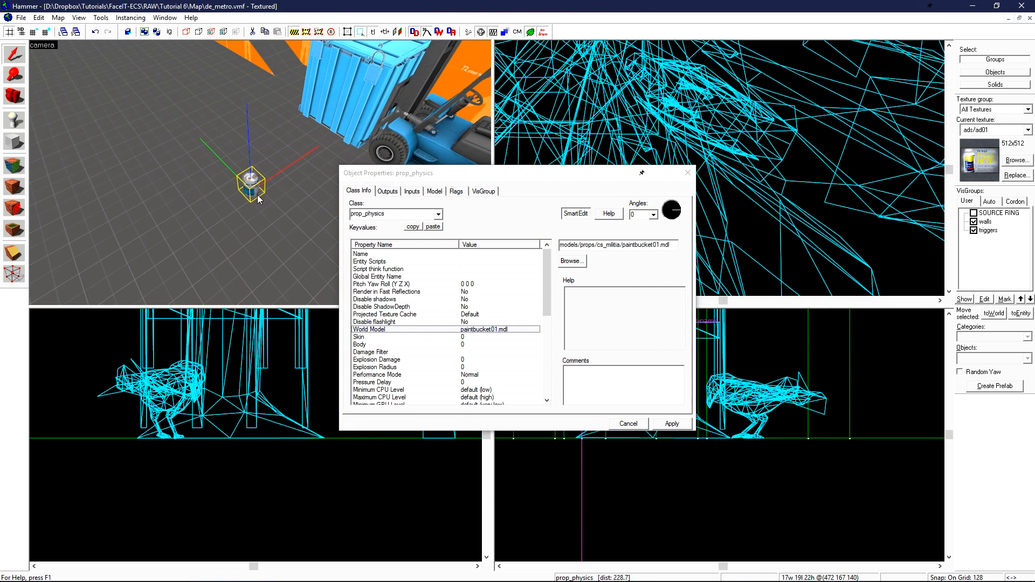
Duplicate the paint bucket into a stack of four, with three on the floor and one on top.
{"action": "key", "text": "z"}
{"action": "key", "text": "w"}
{"action": "key", "text": "z"}
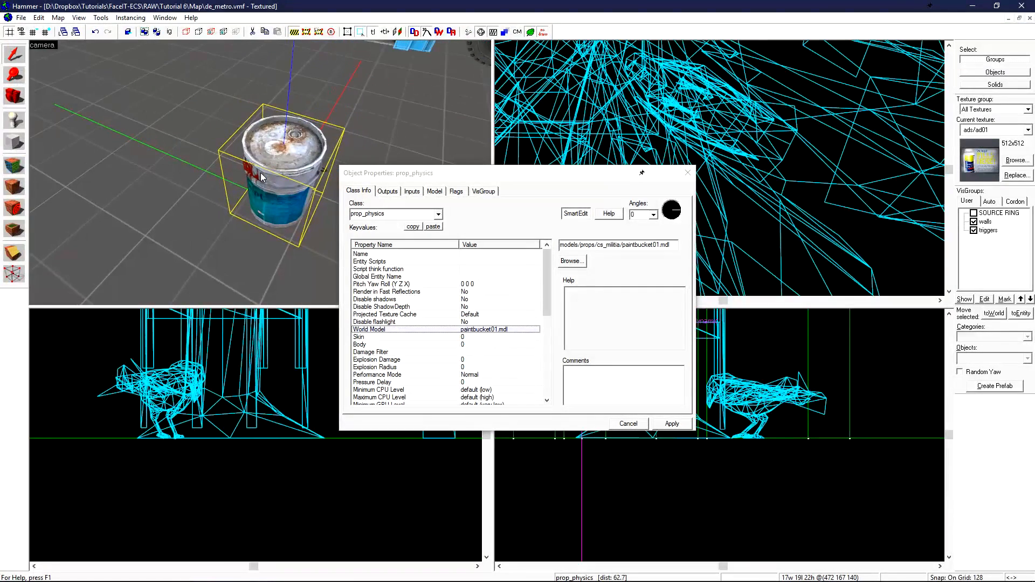
{"action": "mouse_move", "coordinate": [754, 105]}
{"action": "left_mouse_down"}
{"action": "mouse_move", "coordinate": [821, 196]}
{"action": "mouse_move", "coordinate": [761, 169]}
{"action": "left_mouse_up"}
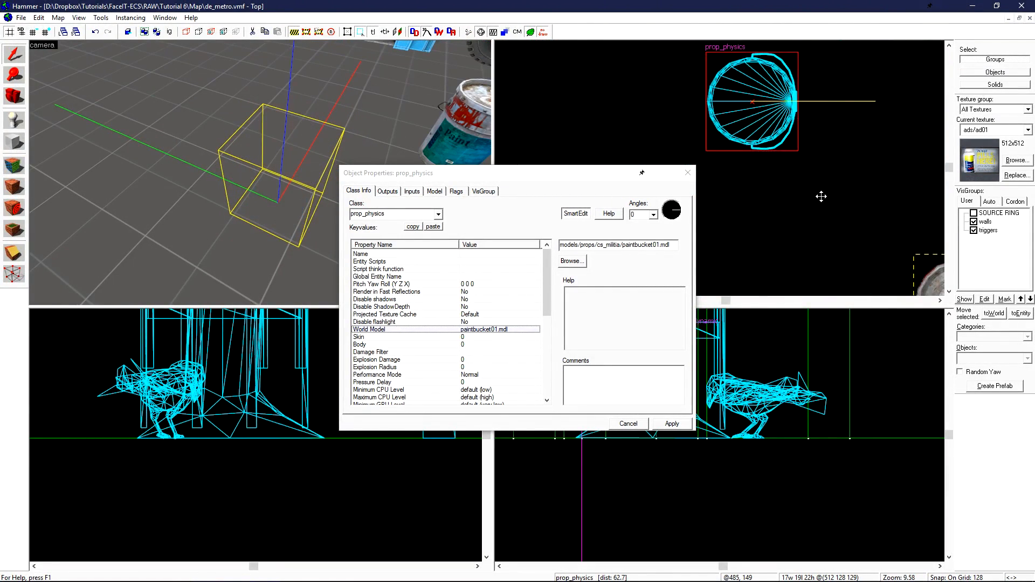
{"action": "scroll", "coordinate": [808, 186], "scroll_direction": "down", "scroll_amount": 4}
{"action": "key", "text": "shift+w"}
{"action": "left_click_drag", "start_coordinate": [760, 169], "coordinate": [786, 122], "text": "shift"}
{"action": "scroll", "coordinate": [221, 429], "scroll_direction": "down", "scroll_amount": 6}
{"action": "scroll", "coordinate": [277, 425], "scroll_direction": "up", "scroll_amount": 15}
{"action": "left_click_drag", "start_coordinate": [246, 463], "coordinate": [211, 362], "text": "shift"}
{"action": "left_click_drag", "start_coordinate": [786, 138], "coordinate": [763, 138]}
{"action": "key", "text": "Escape"}
{"action": "scroll", "coordinate": [258, 123], "scroll_direction": "down", "scroll_amount": 3}
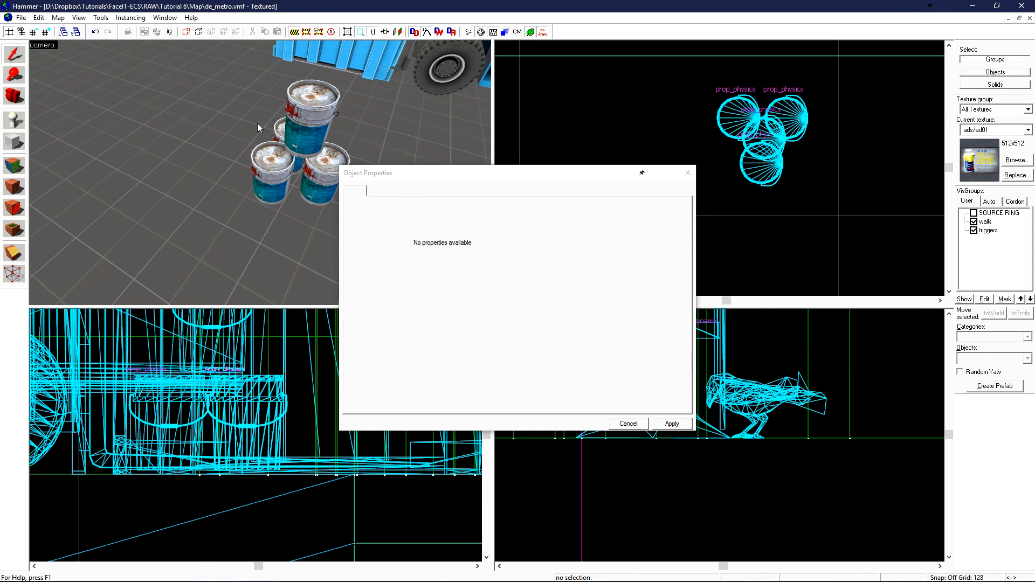
Copy one floor bucket to open floor away from the stack and change the copy's class to prop_physics_multiplayer.
{"action": "left_click", "coordinate": [279, 172]}
{"action": "scroll", "coordinate": [755, 202], "scroll_direction": "down", "scroll_amount": 5}
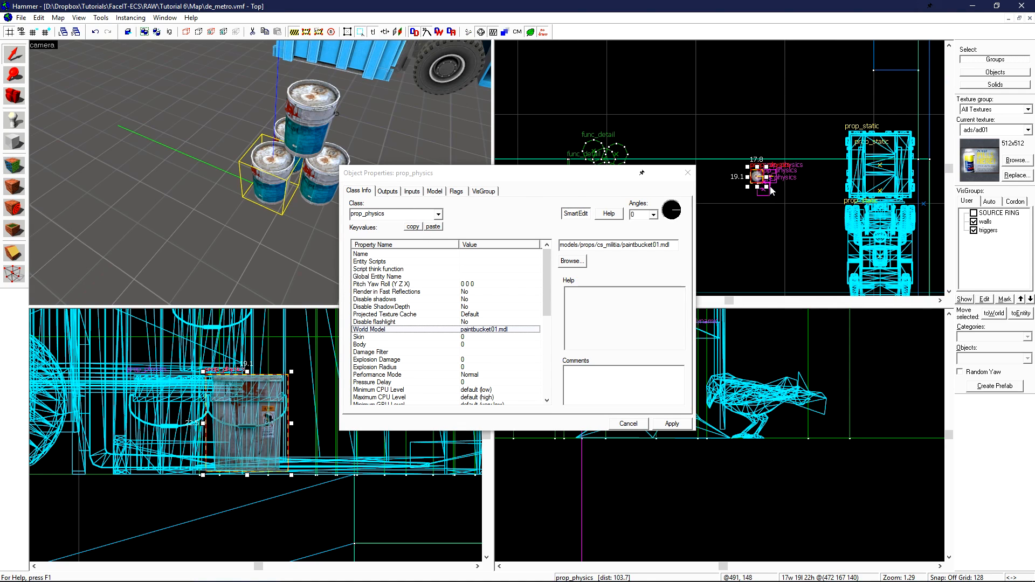
{"action": "scroll", "coordinate": [773, 193], "scroll_direction": "up", "scroll_amount": 2}
{"action": "mouse_move", "coordinate": [760, 195]}
{"action": "left_mouse_down"}
{"action": "mouse_move", "coordinate": [749, 100]}
{"action": "mouse_move", "coordinate": [758, 70]}
{"action": "left_mouse_up"}
{"action": "left_click", "coordinate": [437, 215]}
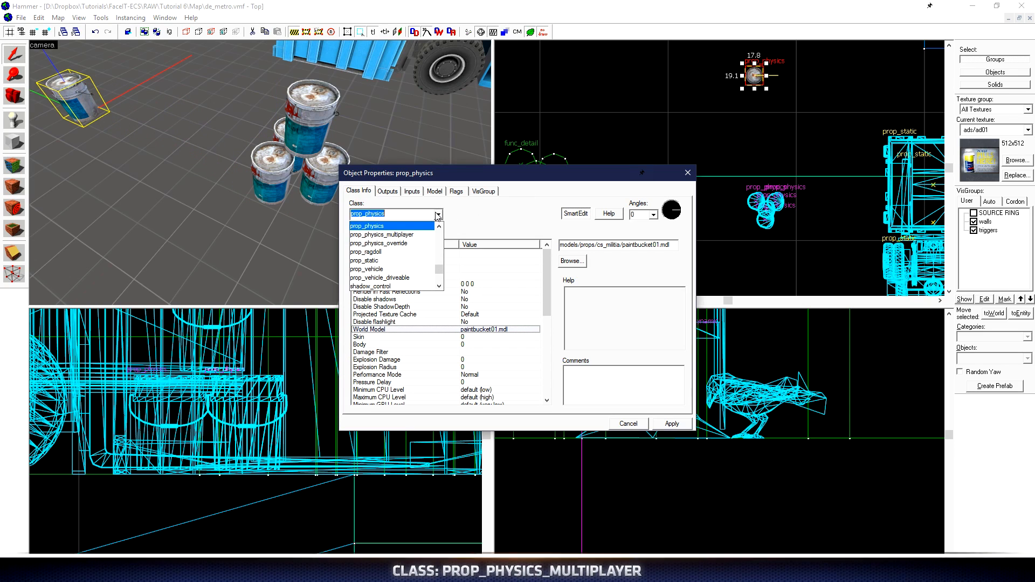
{"action": "left_click", "coordinate": [405, 238]}
{"action": "left_click", "coordinate": [677, 423]}
Duplicate the prop_physics_multiplayer bucket into a second stack, three on the floor and one raised on top.
{"action": "scroll", "coordinate": [757, 86], "scroll_direction": "up", "scroll_amount": 5}
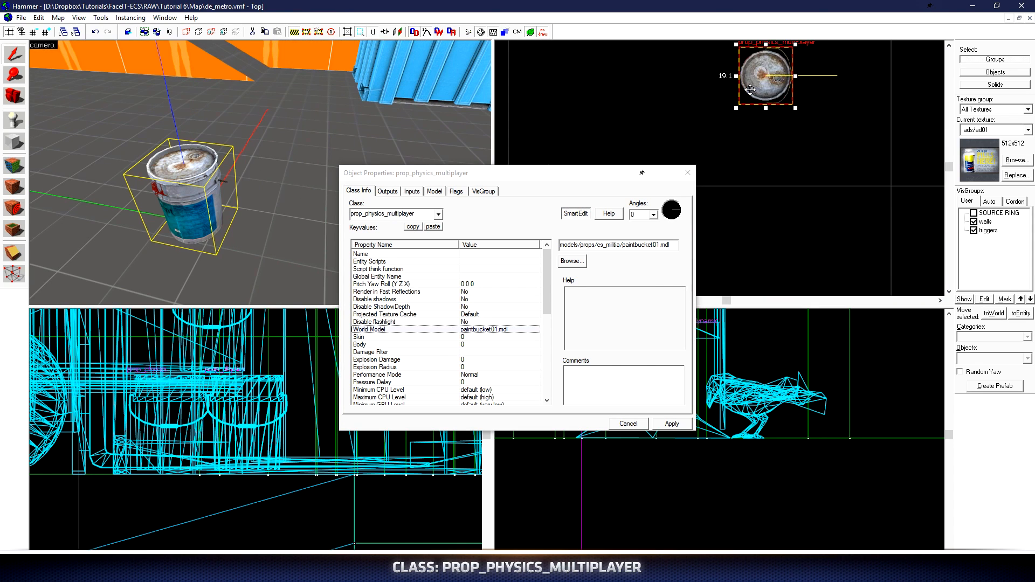
{"action": "left_click_drag", "start_coordinate": [772, 75], "coordinate": [776, 157], "text": "shift"}
{"action": "mouse_move", "coordinate": [776, 156]}
{"action": "left_mouse_down", "text": "shift"}
{"action": "mouse_move", "coordinate": [849, 110]}
{"action": "mouse_move", "coordinate": [811, 118]}
{"action": "left_mouse_up", "text": "shift"}
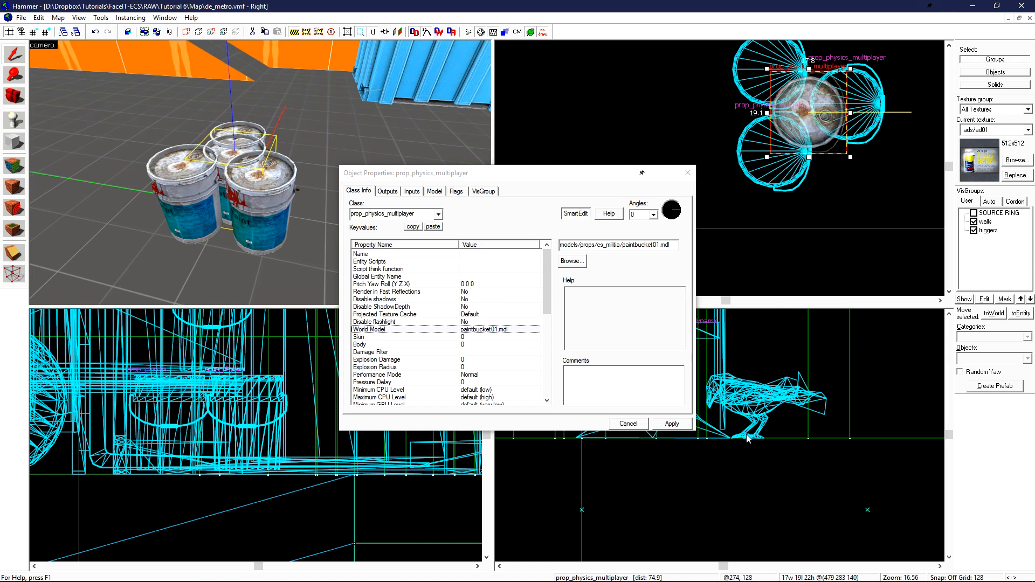
{"action": "scroll", "coordinate": [785, 430], "scroll_direction": "down", "scroll_amount": 3}
{"action": "key", "text": "ctrl+e"}
{"action": "scroll", "coordinate": [785, 429], "scroll_direction": "up", "scroll_amount": 3}
{"action": "left_click_drag", "start_coordinate": [744, 479], "coordinate": [744, 381]}
{"action": "left_click", "coordinate": [231, 154]}
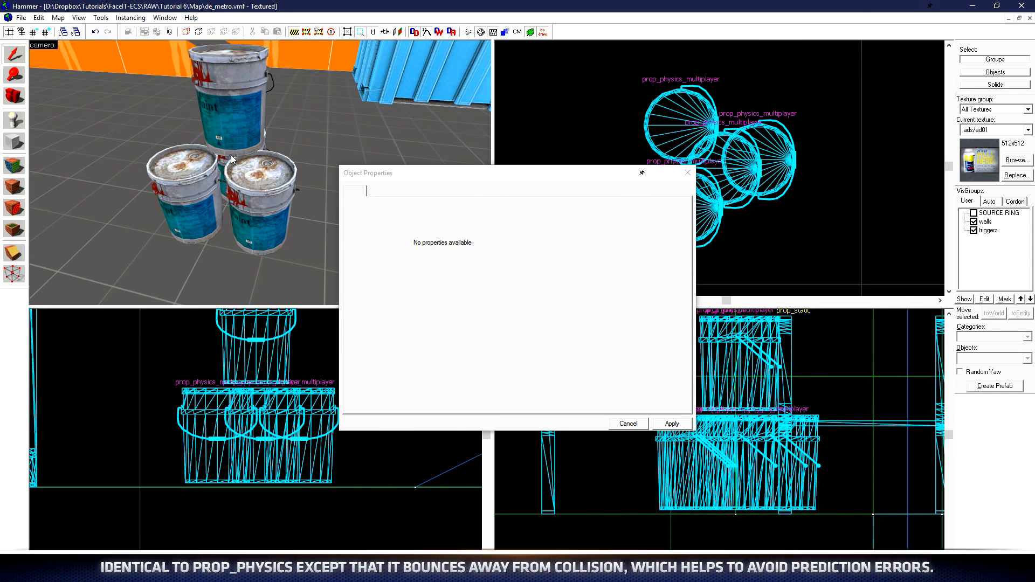
{"action": "scroll", "coordinate": [791, 149], "scroll_direction": "down", "scroll_amount": 4}
{"action": "scroll", "coordinate": [790, 149], "scroll_direction": "up", "scroll_amount": 3}
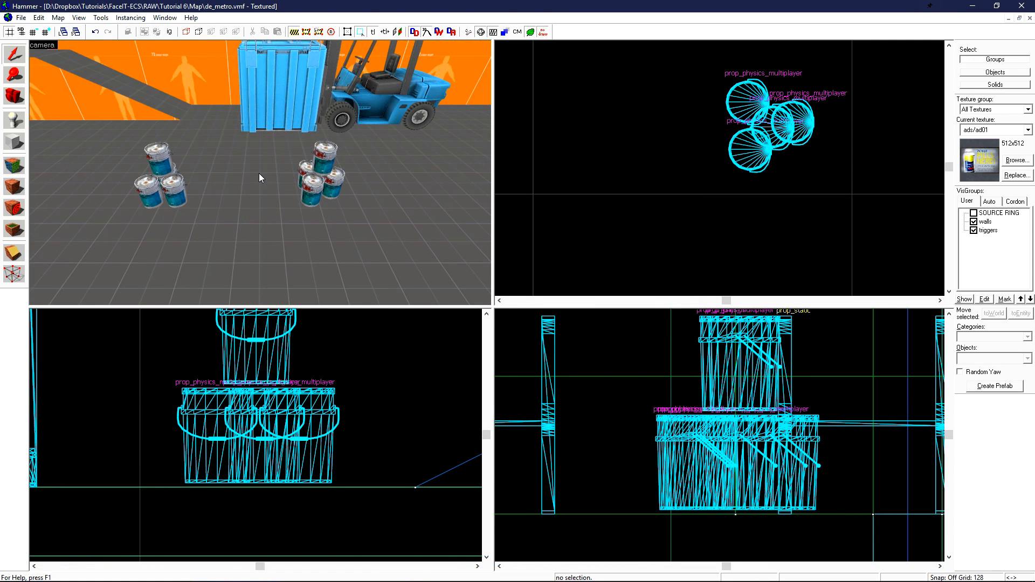
Select all four prop_physics buckets and copy the stack beside the forklift, at about (505, -7).
{"action": "left_click", "coordinate": [304, 169]}
{"action": "left_click", "coordinate": [312, 182], "text": "ctrl"}
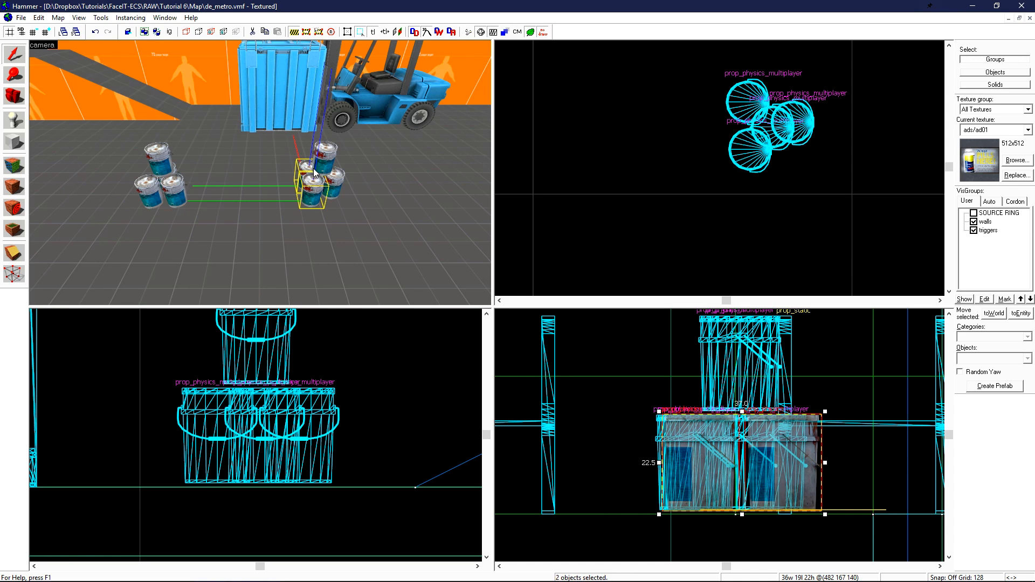
{"action": "left_click", "coordinate": [323, 164], "text": "ctrl"}
{"action": "left_click", "coordinate": [333, 178], "text": "ctrl"}
{"action": "scroll", "coordinate": [679, 170], "scroll_direction": "down", "scroll_amount": 5}
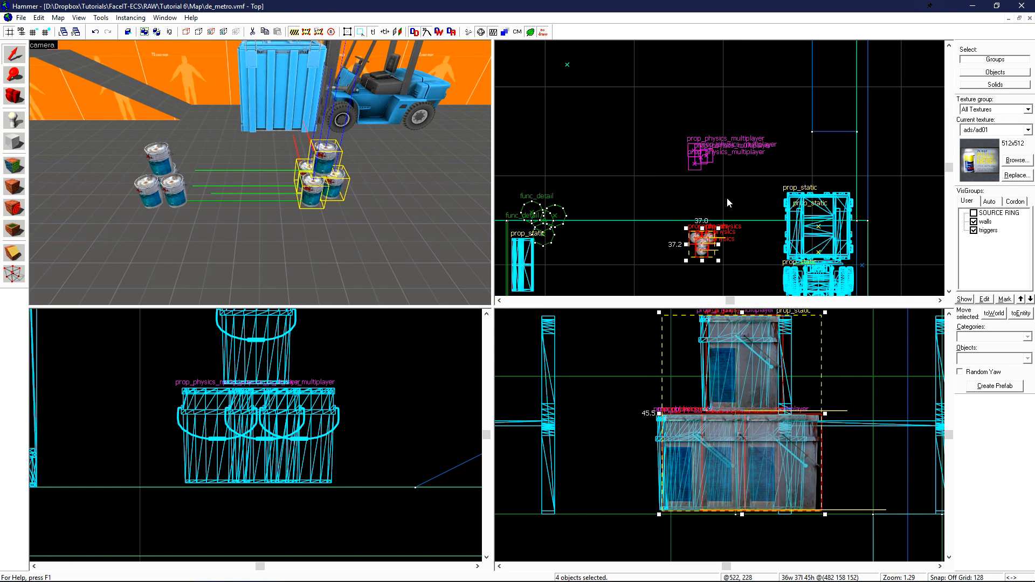
{"action": "scroll", "coordinate": [685, 93], "scroll_direction": "up", "scroll_amount": 1}
{"action": "left_click_drag", "start_coordinate": [674, 86], "coordinate": [694, 224], "text": "shift"}
{"action": "key", "text": "ctrl+shift+e"}
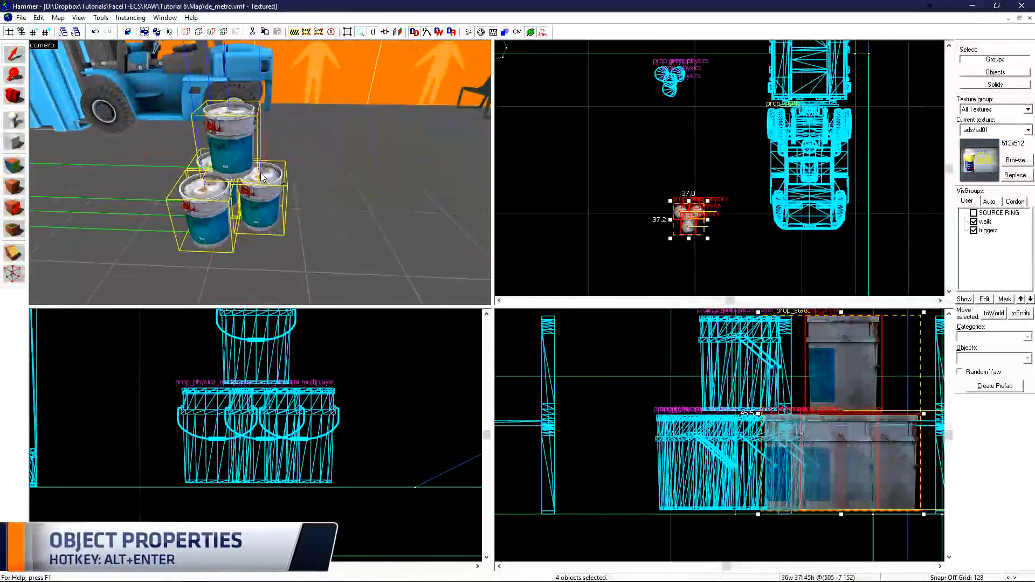
Enable the "Debris - Don't collide with the player or other debris" flag for the four copied buckets.
{"action": "key", "text": "alt+Return"}
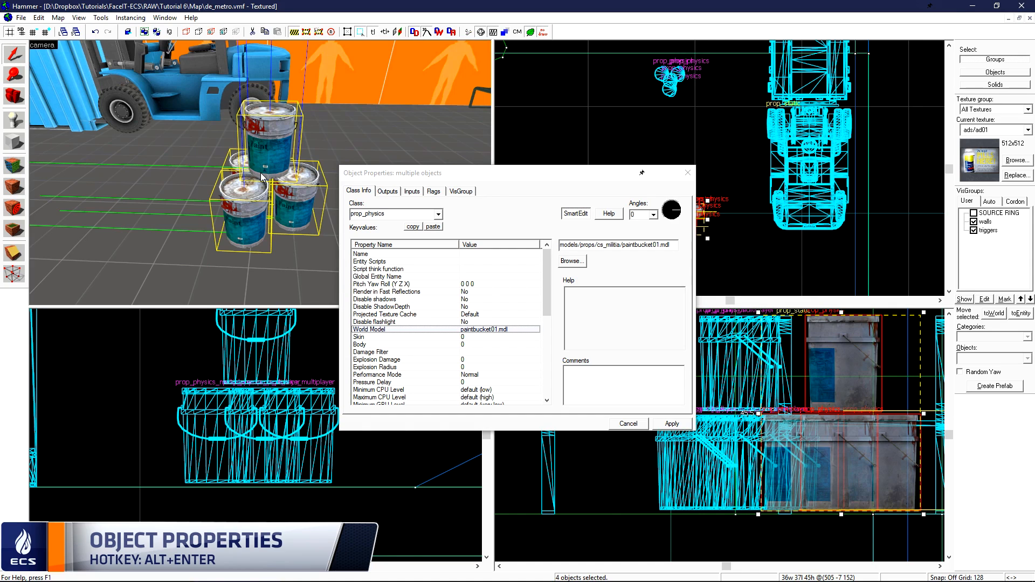
{"action": "left_click", "coordinate": [407, 179]}
{"action": "left_click", "coordinate": [434, 192]}
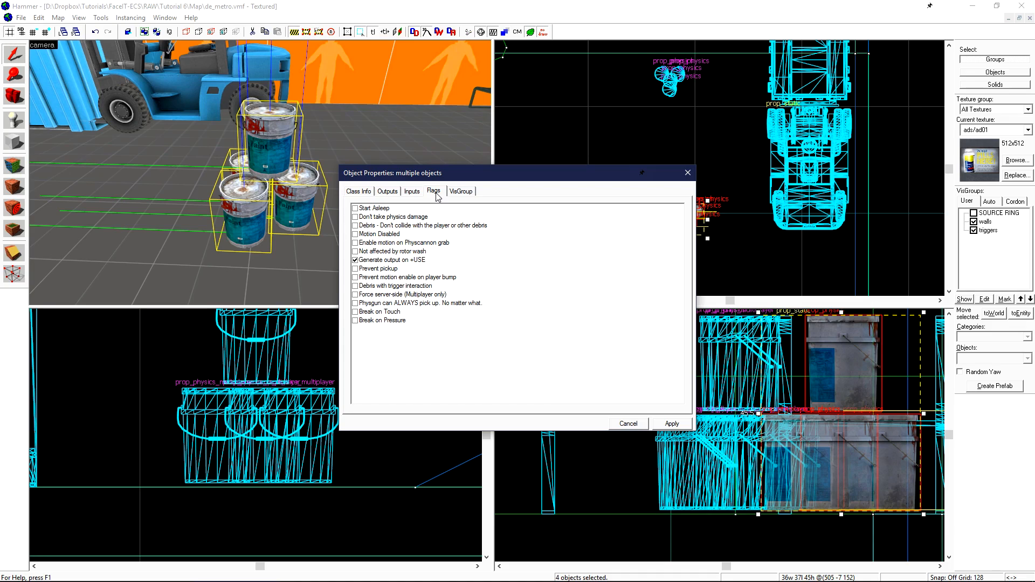
{"action": "left_click", "coordinate": [355, 227]}
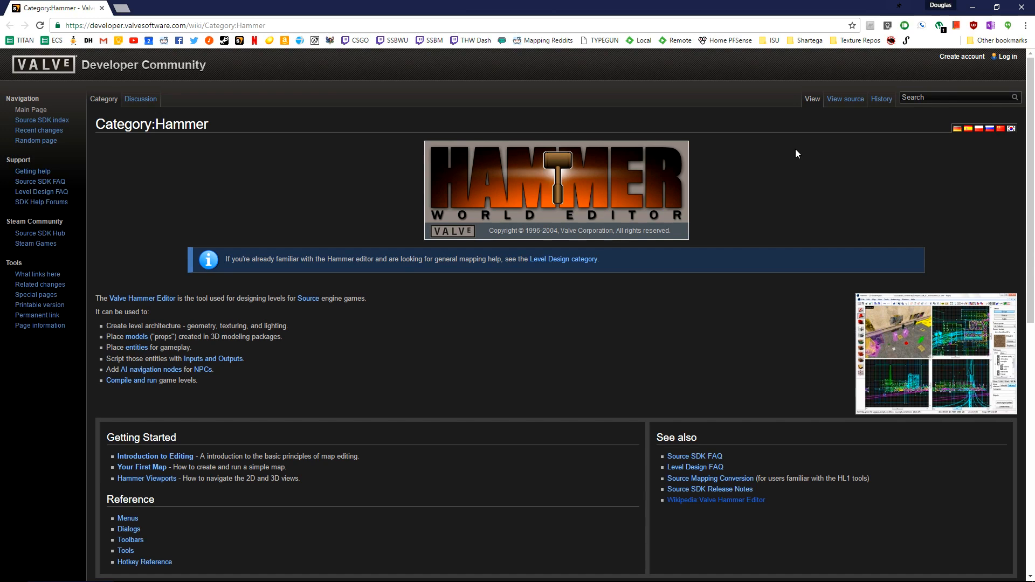
Switch to the browser, look up prop_physics on the Valve Developer Community wiki and examine its Flags list.
{"action": "type", "text": "prop_physics"}
{"action": "key", "text": "Return"}
{"action": "left_click_drag", "start_coordinate": [1030, 89], "coordinate": [1033, 274]}
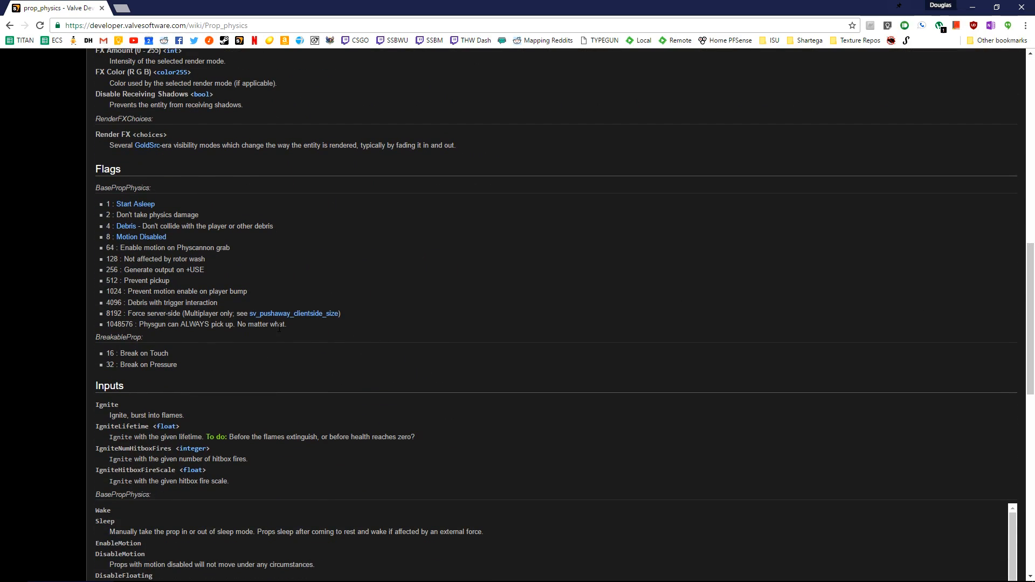
{"action": "left_click_drag", "start_coordinate": [309, 328], "coordinate": [104, 204]}
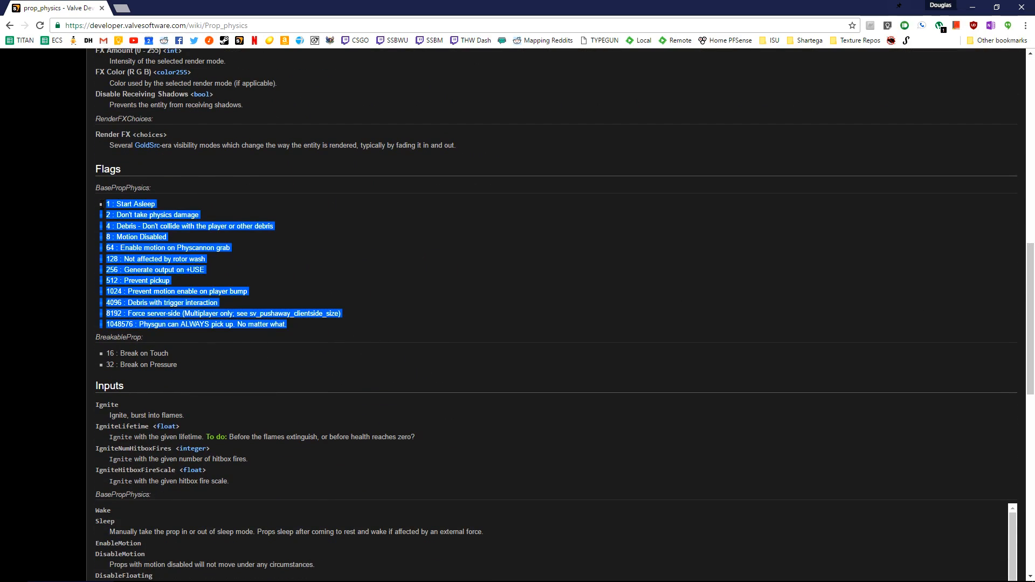
{"action": "left_click", "coordinate": [453, 231]}
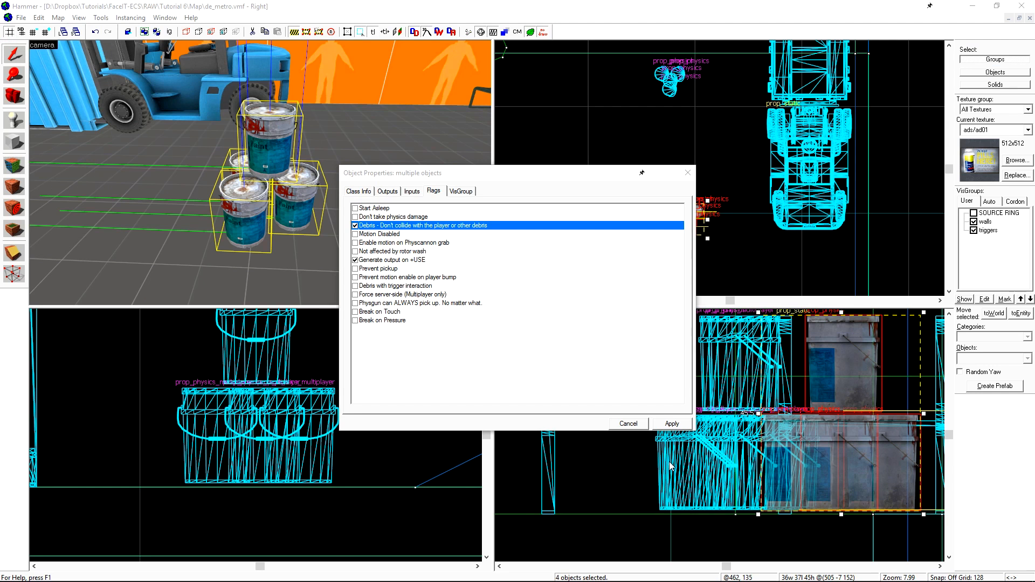
Back in Hammer, apply the Debris flag, close the object properties and deselect the buckets.
{"action": "left_click", "coordinate": [682, 422]}
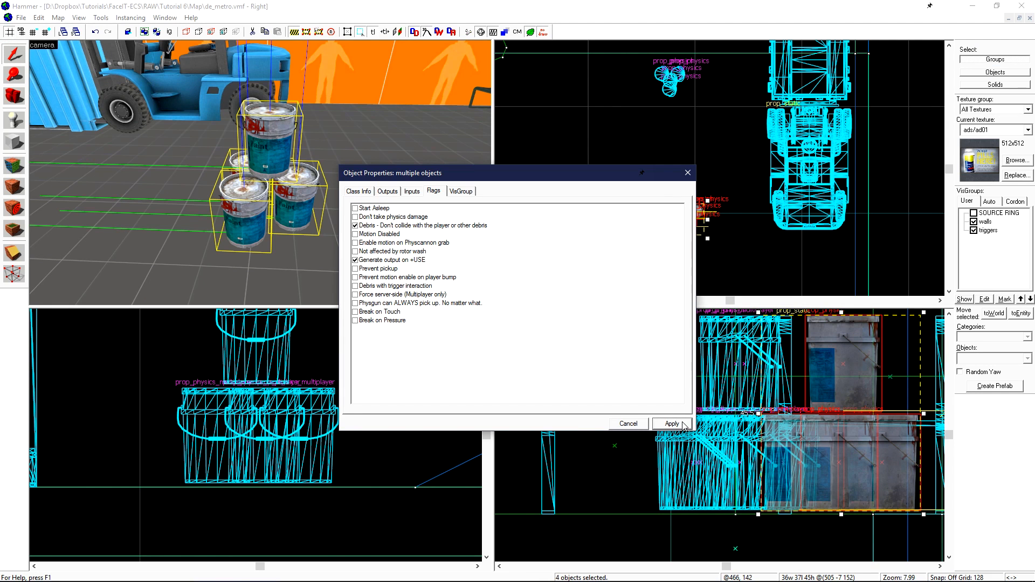
{"action": "left_click", "coordinate": [687, 172]}
{"action": "key", "text": "Escape"}
{"action": "scroll", "coordinate": [261, 220], "scroll_direction": "down", "scroll_amount": 10}
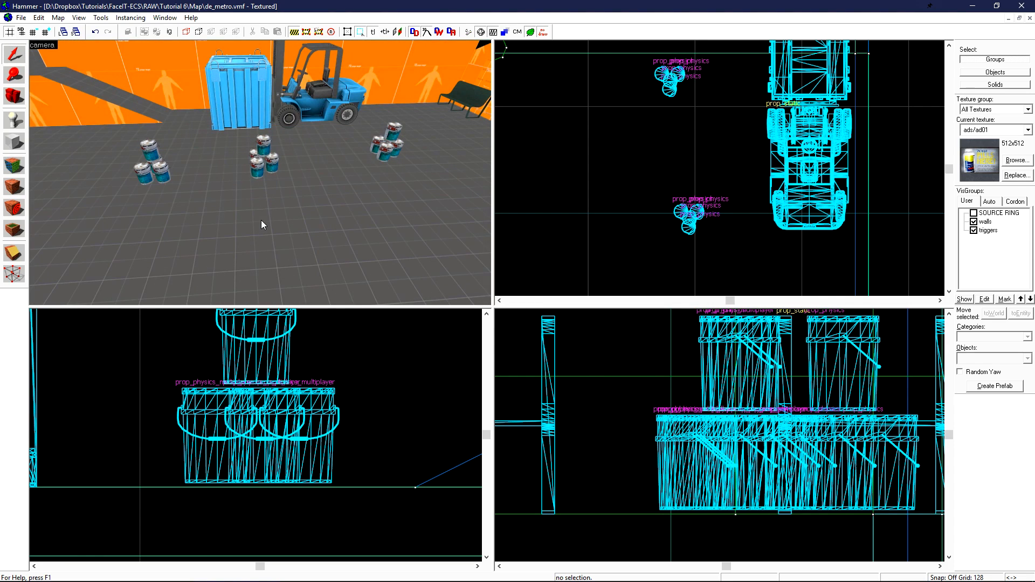
Inspect the prop types supported by the bench near the barrels in the model browser, then close its properties.
{"action": "key", "text": "z"}
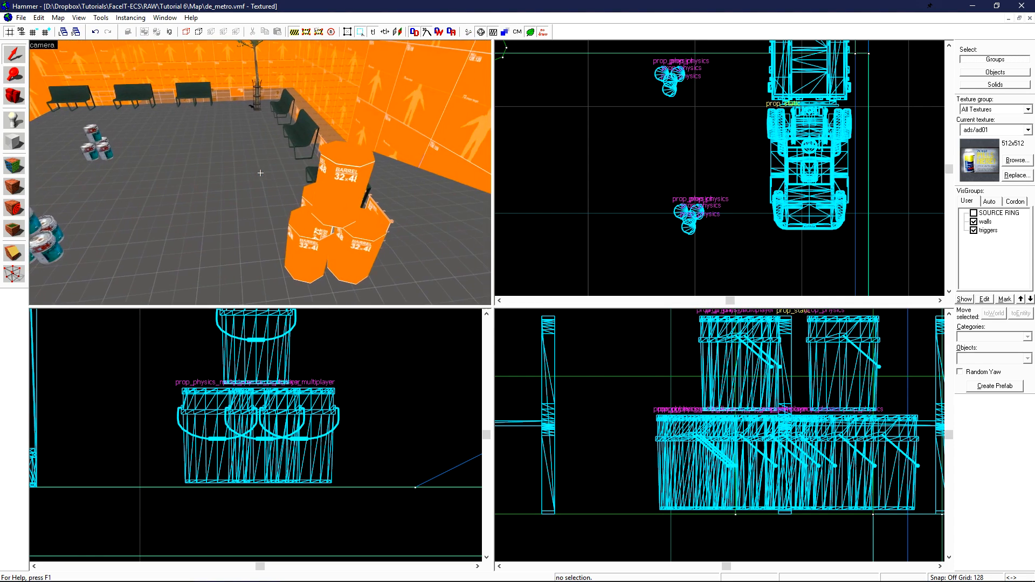
{"action": "key", "text": "z"}
{"action": "double_click", "coordinate": [264, 145]}
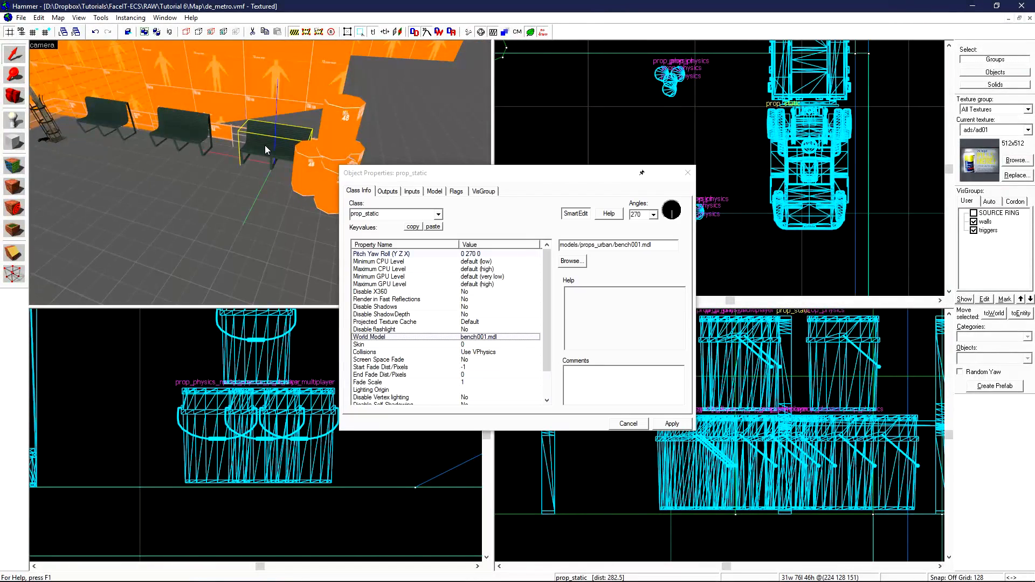
{"action": "left_click", "coordinate": [580, 261]}
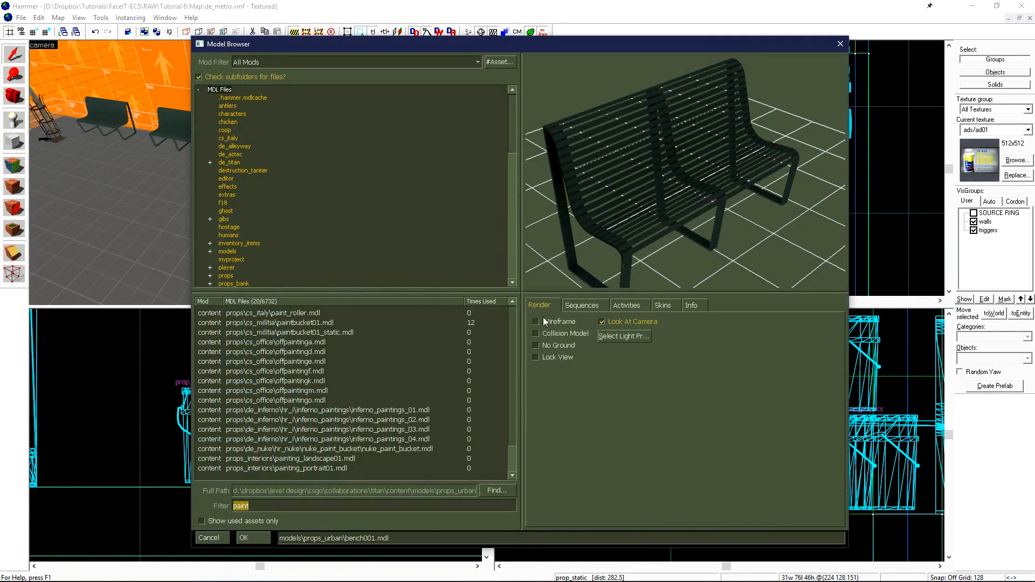
{"action": "left_click", "coordinate": [683, 305]}
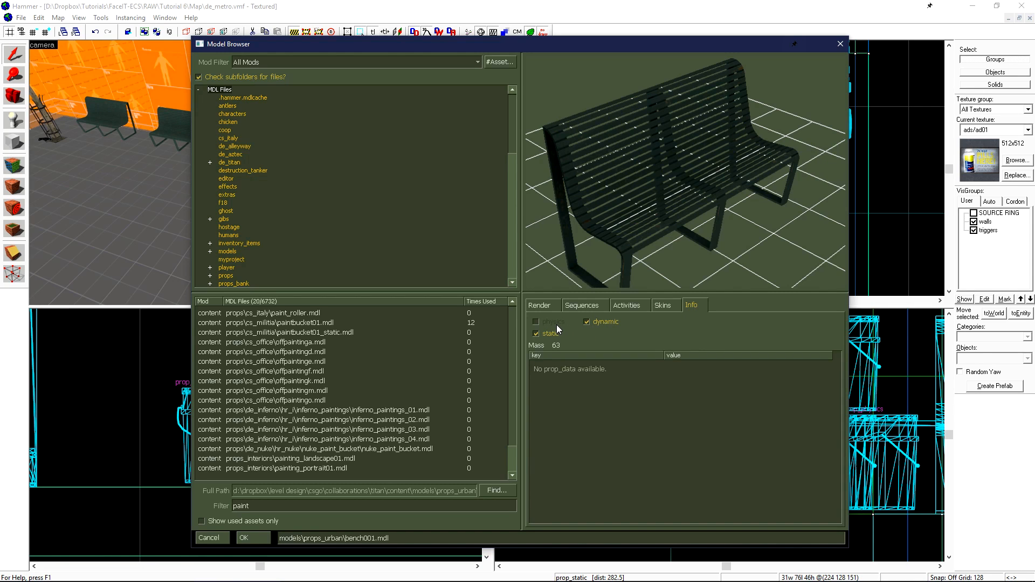
{"action": "left_click", "coordinate": [840, 44]}
{"action": "left_click", "coordinate": [689, 172]}
Copy the bench onto the open floor at about (434, 450), turned to a yaw of 150 degrees.
{"action": "key", "text": "ctrl+e"}
{"action": "scroll", "coordinate": [697, 179], "scroll_direction": "down", "scroll_amount": 7}
{"action": "mouse_move", "coordinate": [715, 167]}
{"action": "left_mouse_down", "text": "shift"}
{"action": "mouse_move", "coordinate": [768, 89]}
{"action": "mouse_move", "coordinate": [788, 138]}
{"action": "mouse_move", "coordinate": [772, 175]}
{"action": "left_mouse_up", "text": "shift"}
{"action": "scroll", "coordinate": [779, 67], "scroll_direction": "up", "scroll_amount": 6}
{"action": "scroll", "coordinate": [776, 71], "scroll_direction": "up", "scroll_amount": 1}
{"action": "left_click", "coordinate": [749, 119]}
{"action": "key", "text": "z"}
{"action": "key", "text": "w"}
{"action": "key", "text": "z"}
Change the copied bench's class to prop_physics_override, apply it, review its keyvalues and close the object properties.
{"action": "double_click", "coordinate": [254, 167]}
{"action": "left_click_drag", "start_coordinate": [380, 214], "coordinate": [365, 213]}
{"action": "type", "text": "ph"}
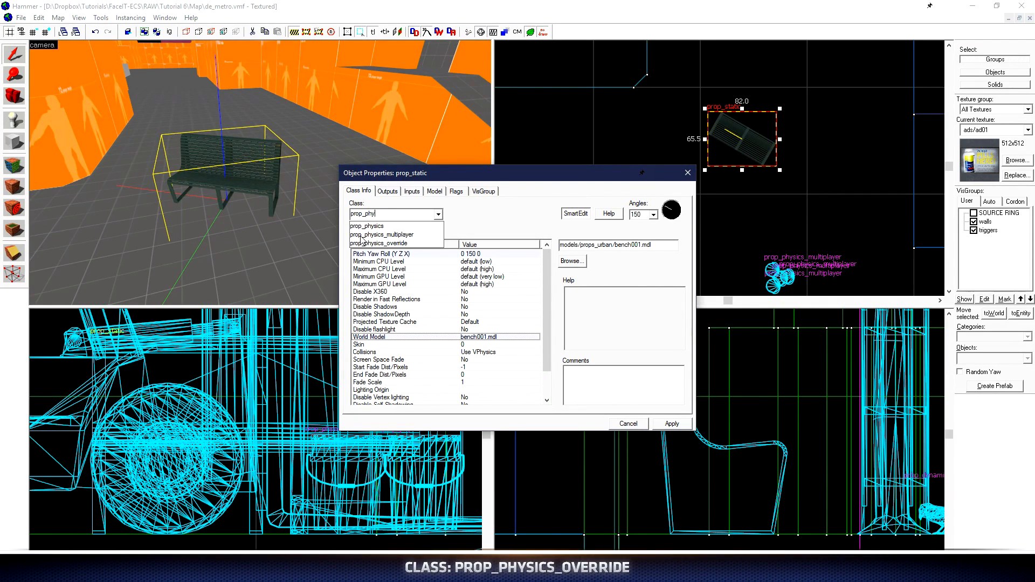
{"action": "type", "text": "y"}
{"action": "left_click", "coordinate": [362, 243]}
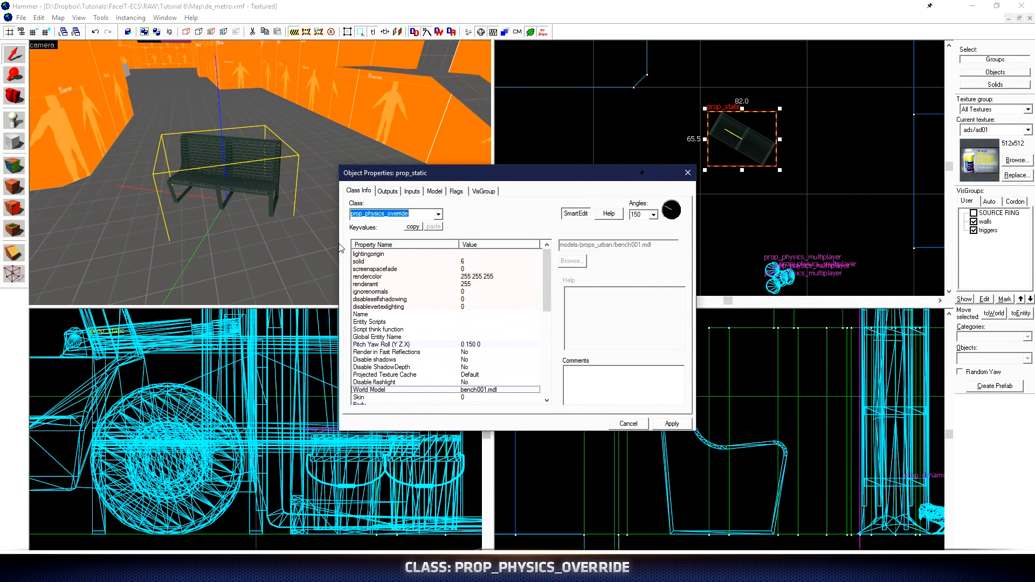
{"action": "left_click", "coordinate": [668, 425]}
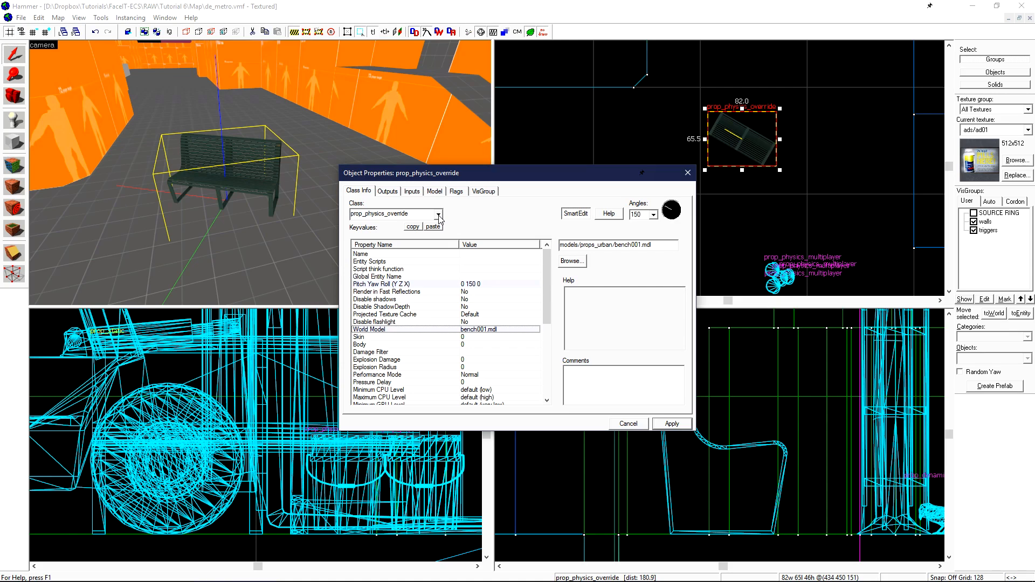
{"action": "mouse_move", "coordinate": [550, 289]}
{"action": "left_mouse_down"}
{"action": "mouse_move", "coordinate": [549, 342]}
{"action": "mouse_move", "coordinate": [550, 276]}
{"action": "mouse_move", "coordinate": [542, 352]}
{"action": "mouse_move", "coordinate": [550, 273]}
{"action": "left_mouse_up"}
{"action": "left_click", "coordinate": [688, 173]}
{"action": "left_click", "coordinate": [524, 222]}
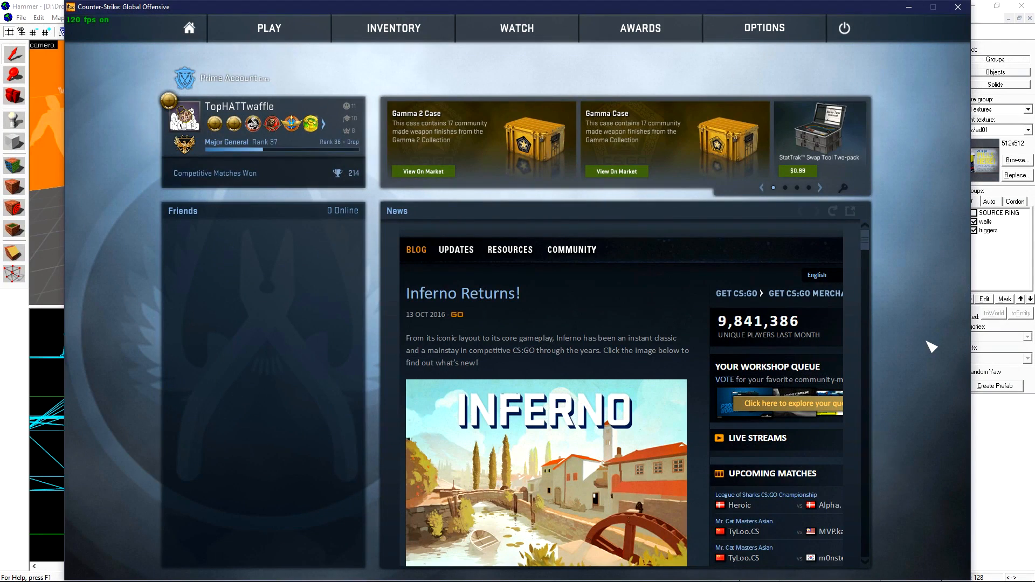
In CS:GO, load the de_metro map through the developer console and join the Terrorists.
{"action": "key", "text": "grave"}
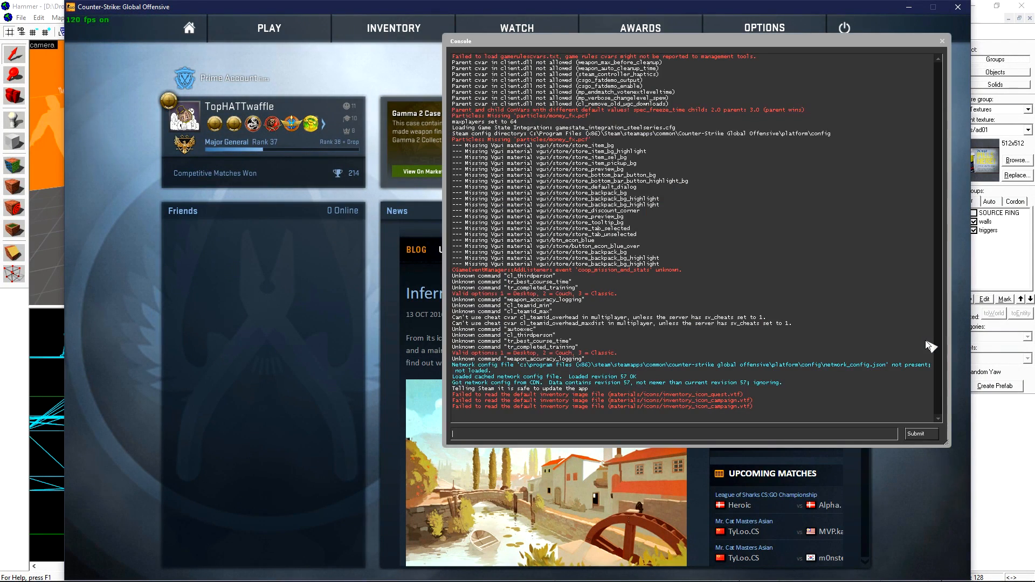
{"action": "type", "text": "map"}
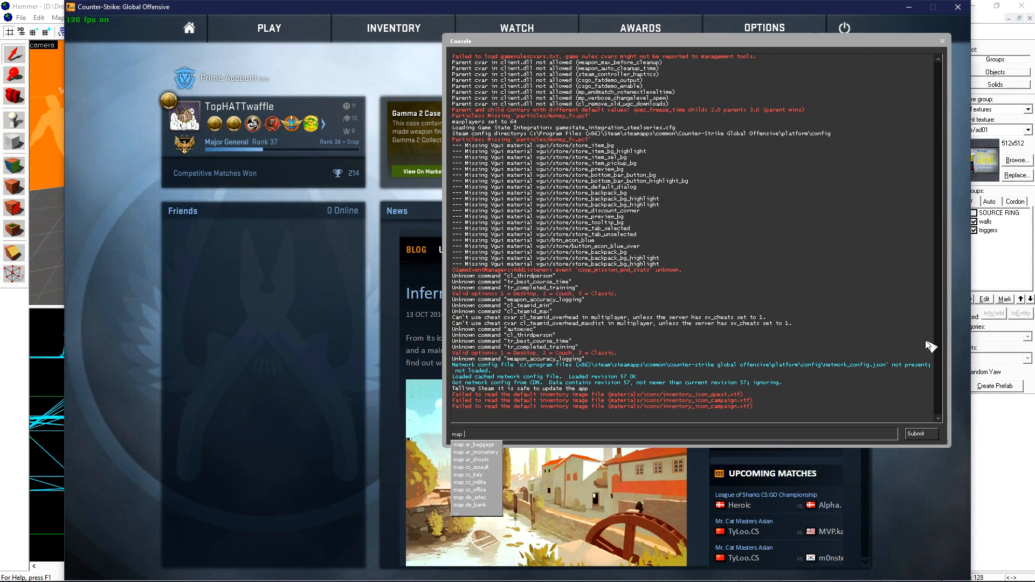
{"action": "type", "text": " met"}
{"action": "key", "text": "Return"}
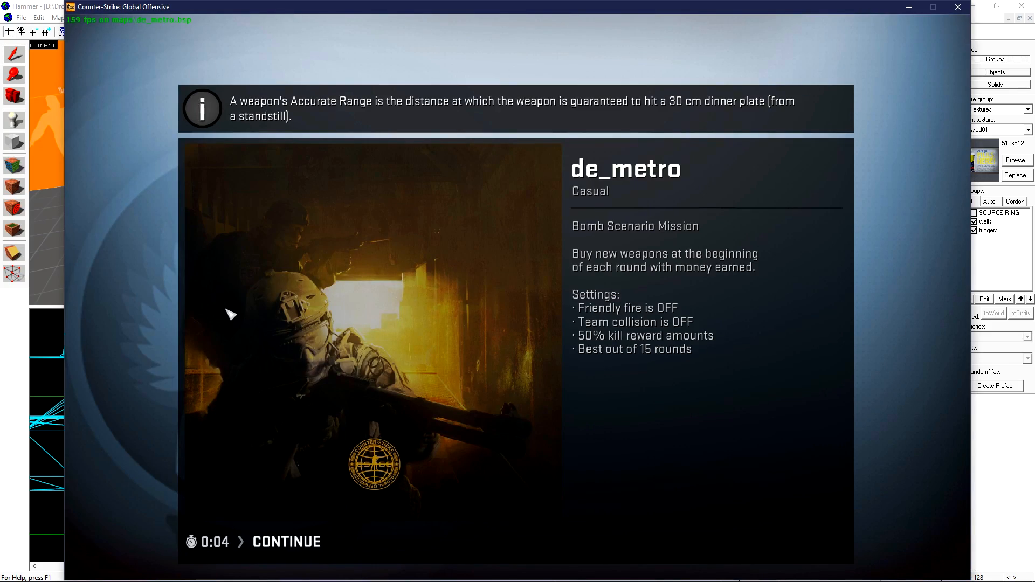
{"action": "left_click", "coordinate": [226, 312]}
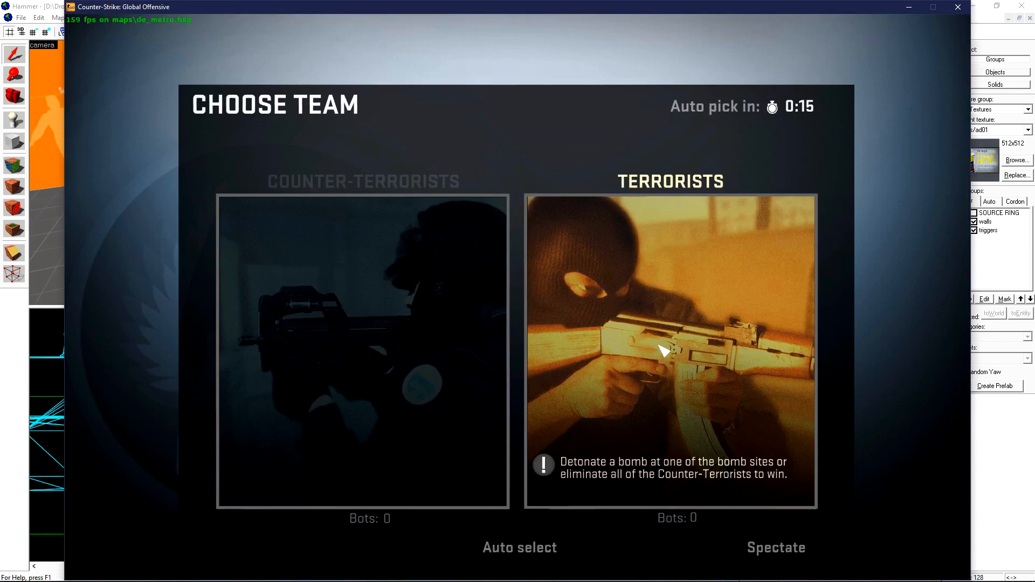
{"action": "left_click", "coordinate": [663, 352]}
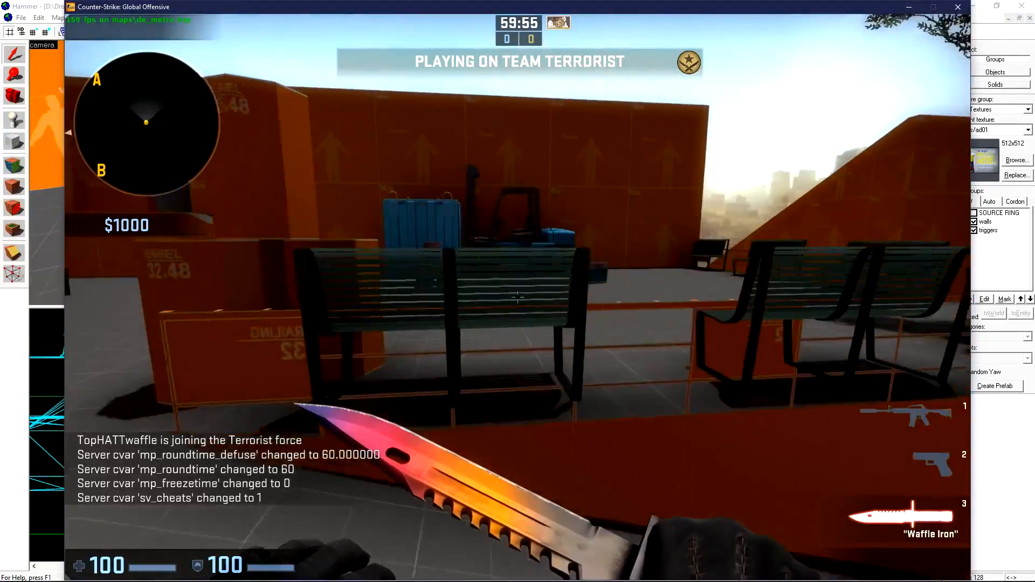
Walk past the stacked paint buckets, blue container, forklift and benches to the caged tree, inspecting the placed props in game.
{"action": "key", "text": "w"}
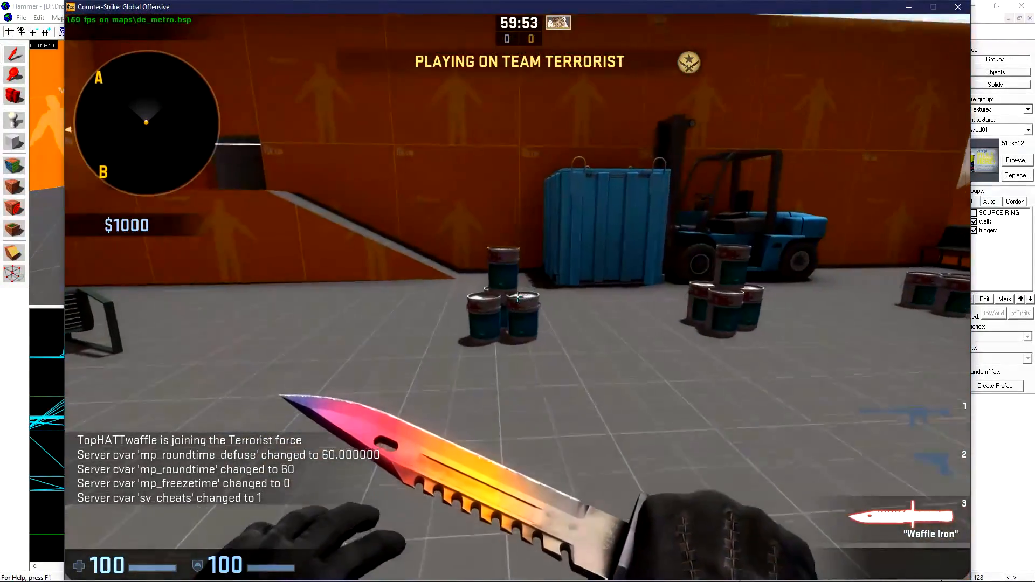
{"action": "key", "text": "w"}
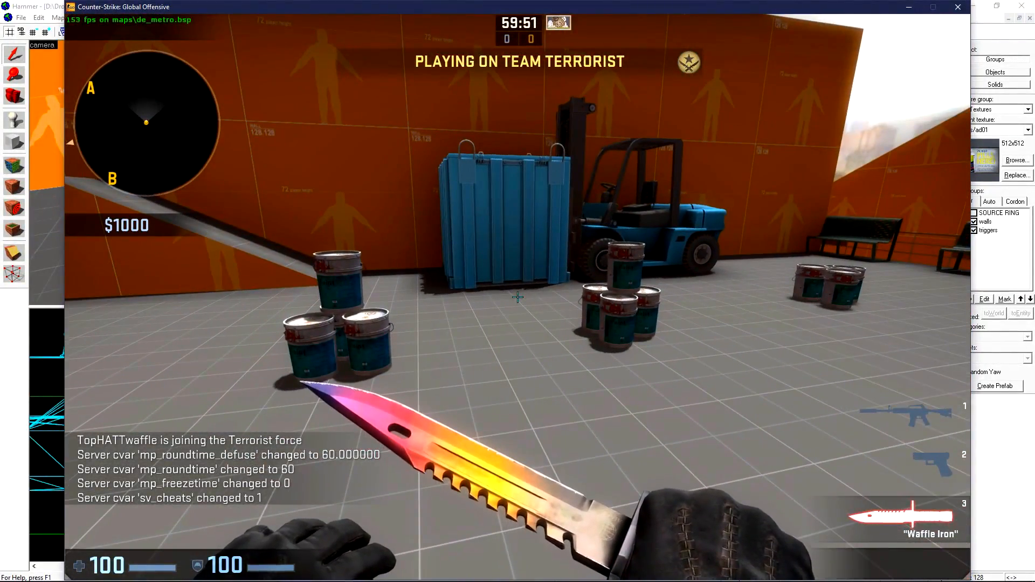
{"action": "key", "text": "w"}
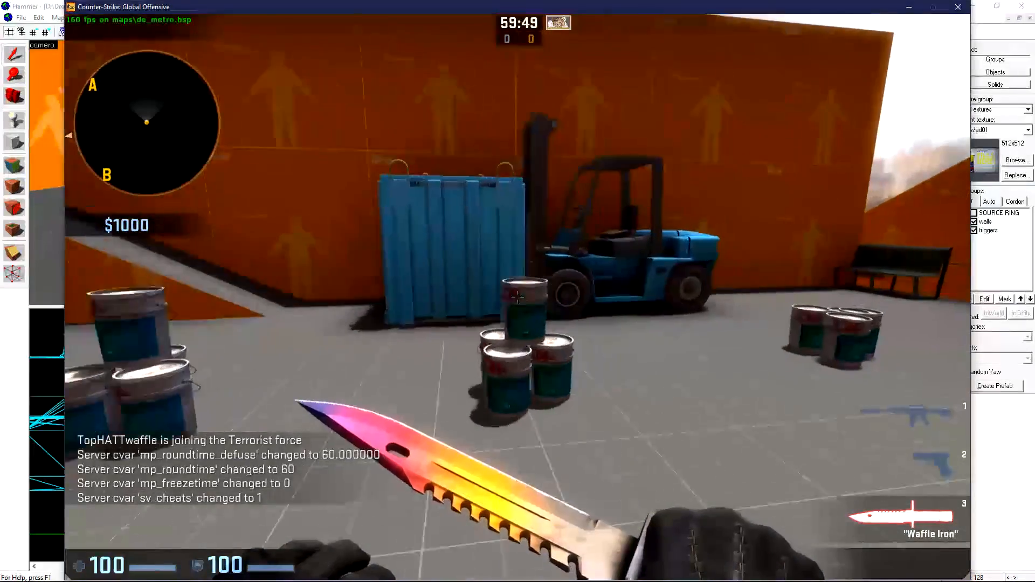
{"action": "key", "text": "w"}
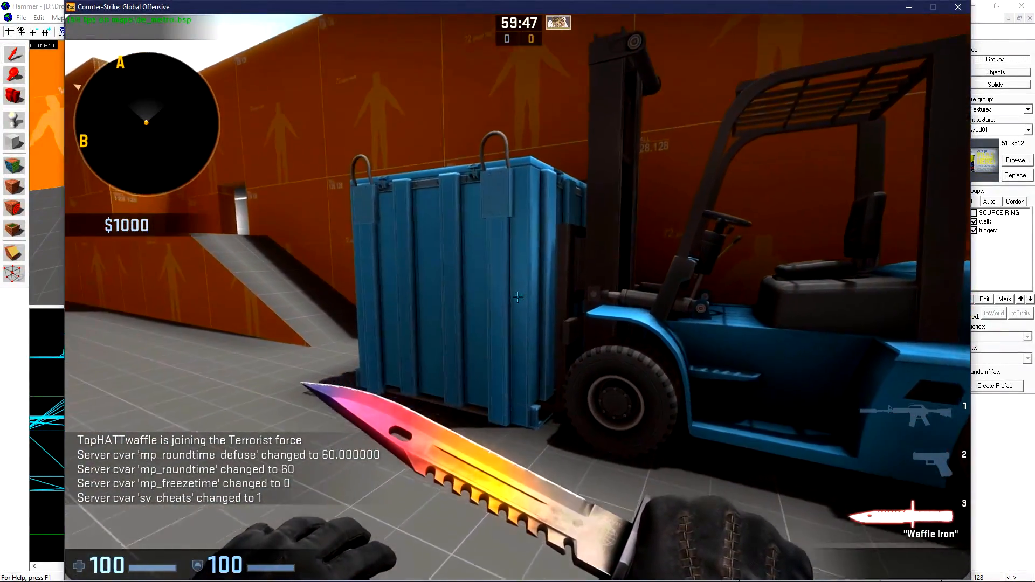
{"action": "key", "text": "d"}
{"action": "key", "text": "w"}
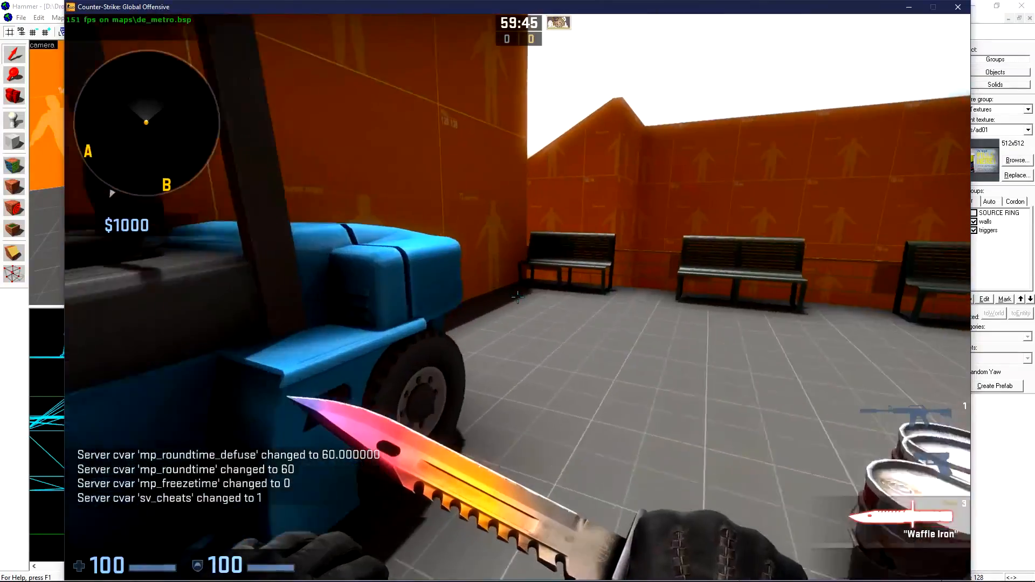
{"action": "key", "text": "w"}
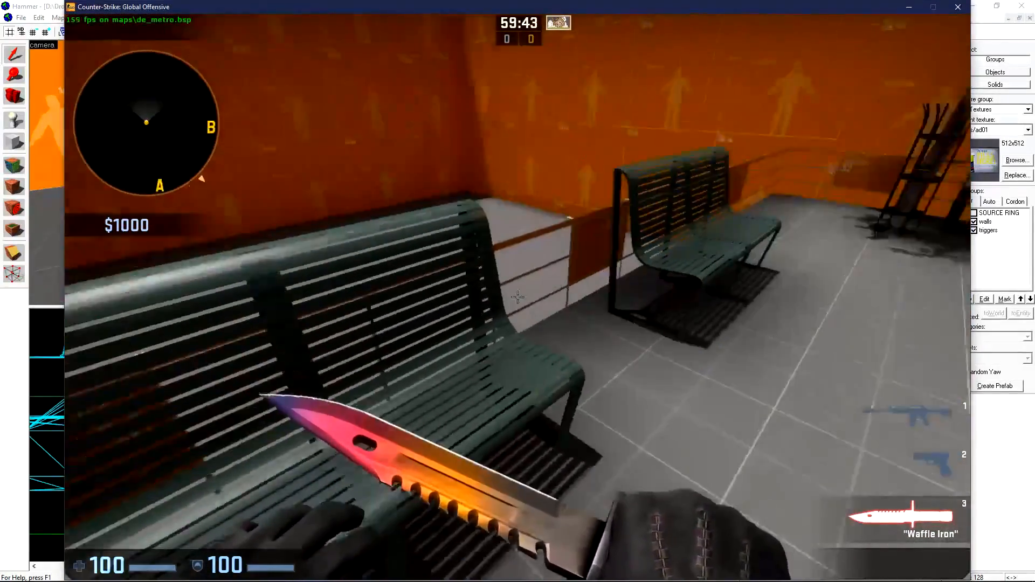
{"action": "key", "text": "w"}
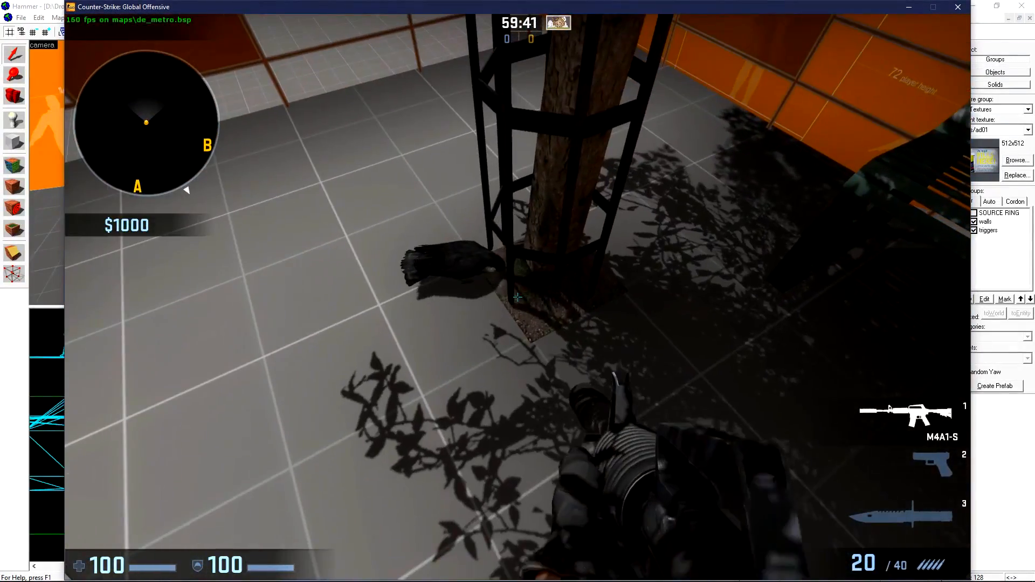
Shoot the paint buckets with the M4A1-S and examine how they scatter beside the blue container and forklift.
{"action": "key", "text": "s"}
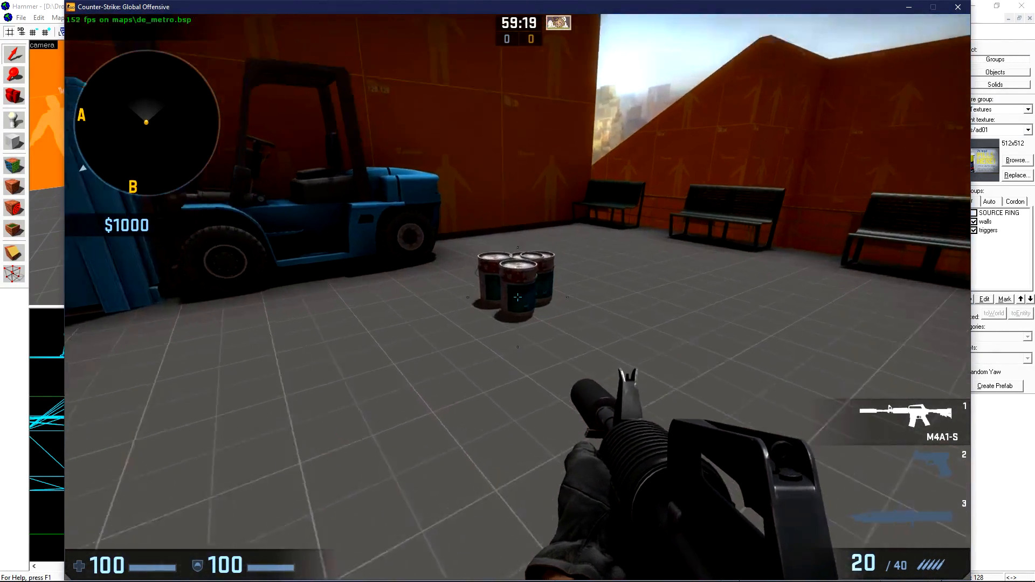
{"action": "key", "text": "w"}
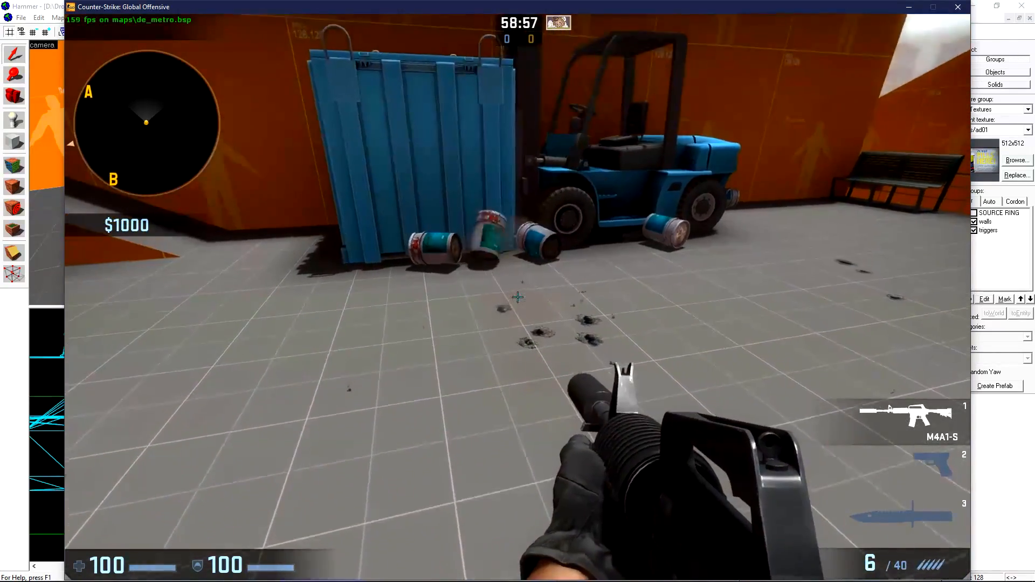
{"action": "key", "text": "w"}
{"action": "key", "text": "a"}
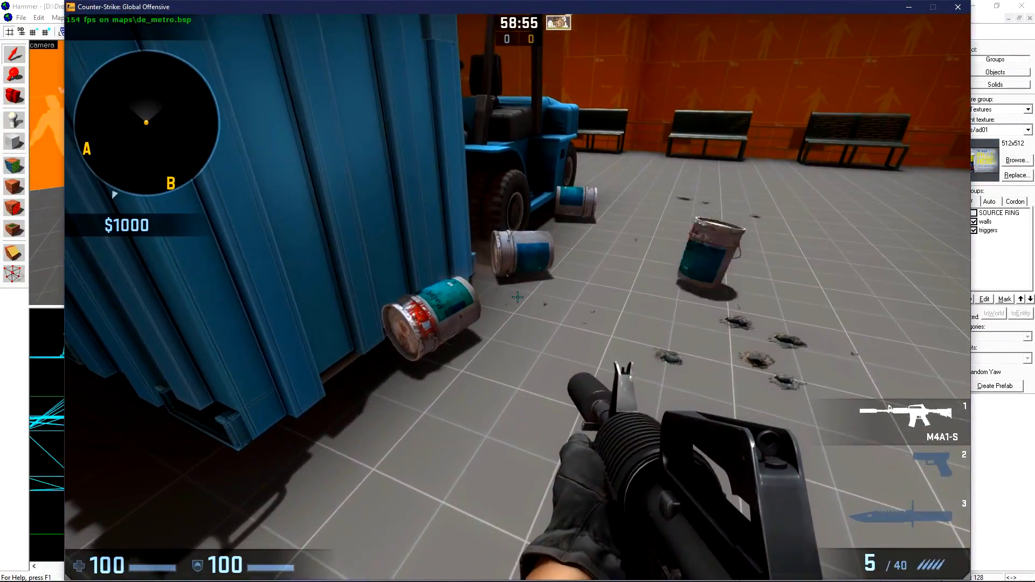
{"action": "key", "text": "w"}
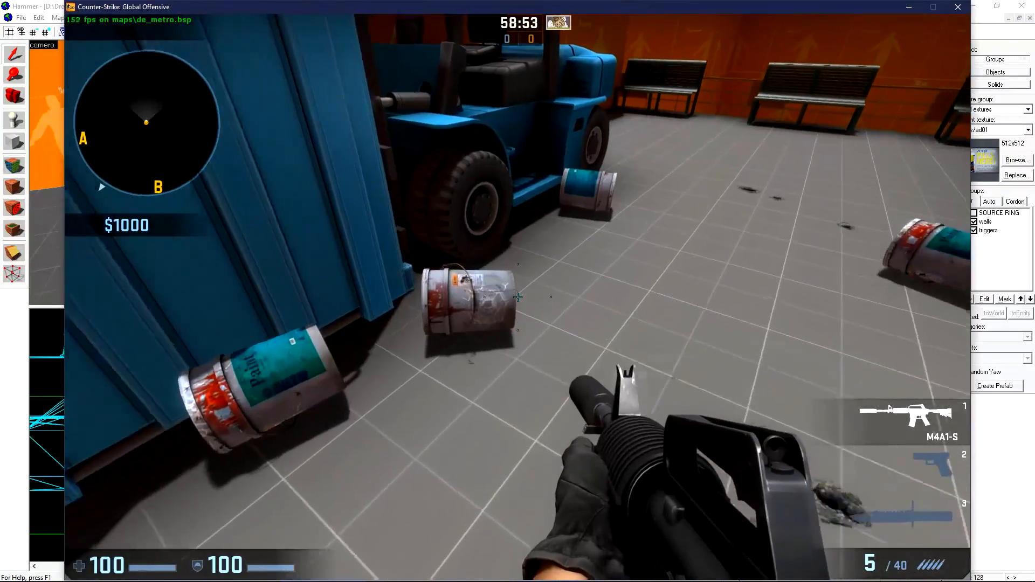
{"action": "key", "text": "w"}
{"action": "key", "text": "w"}
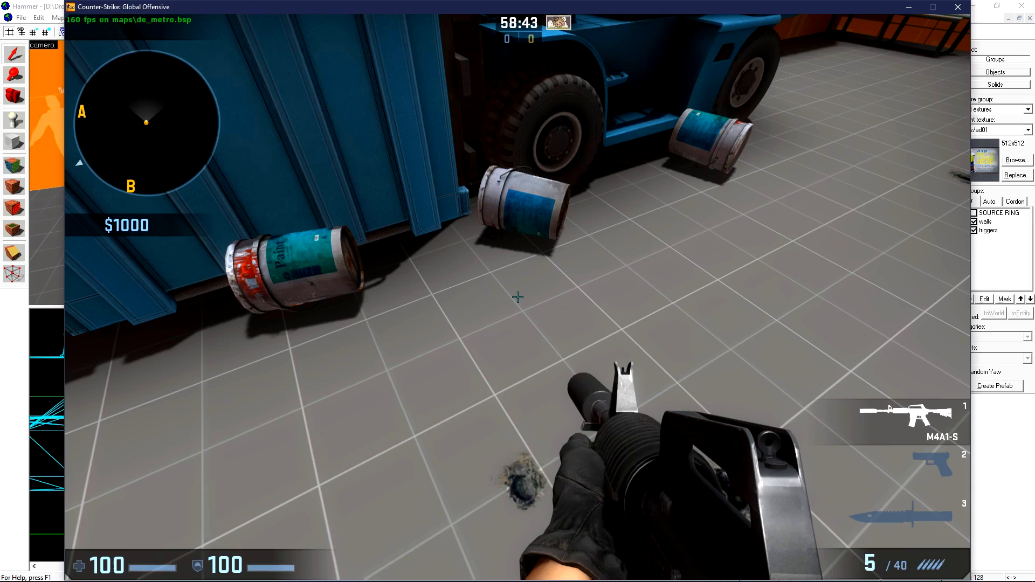
Walk into the bucket stack near the ramp and push the loose buckets around to test their physics.
{"action": "key", "text": "a"}
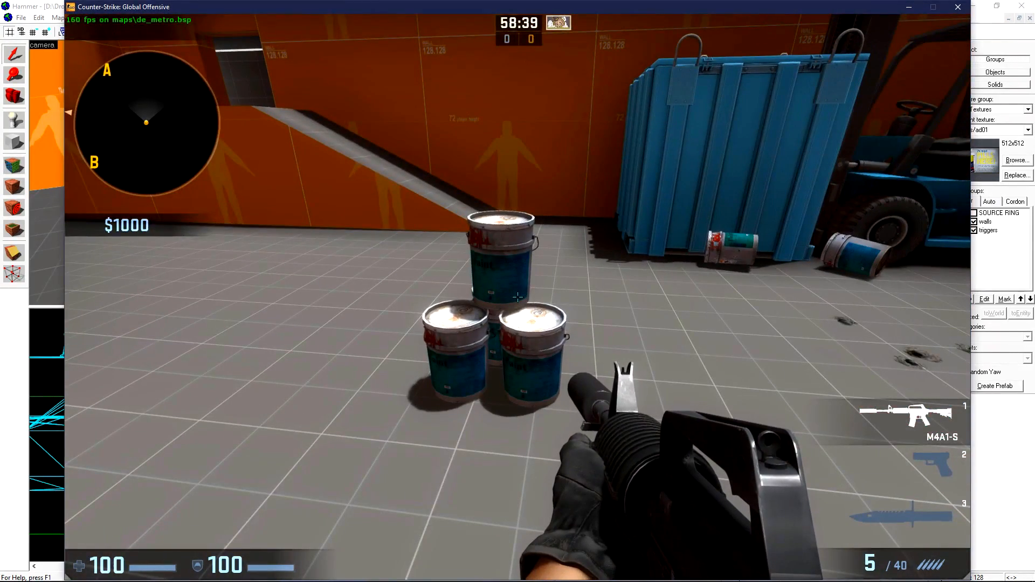
{"action": "key", "text": "w"}
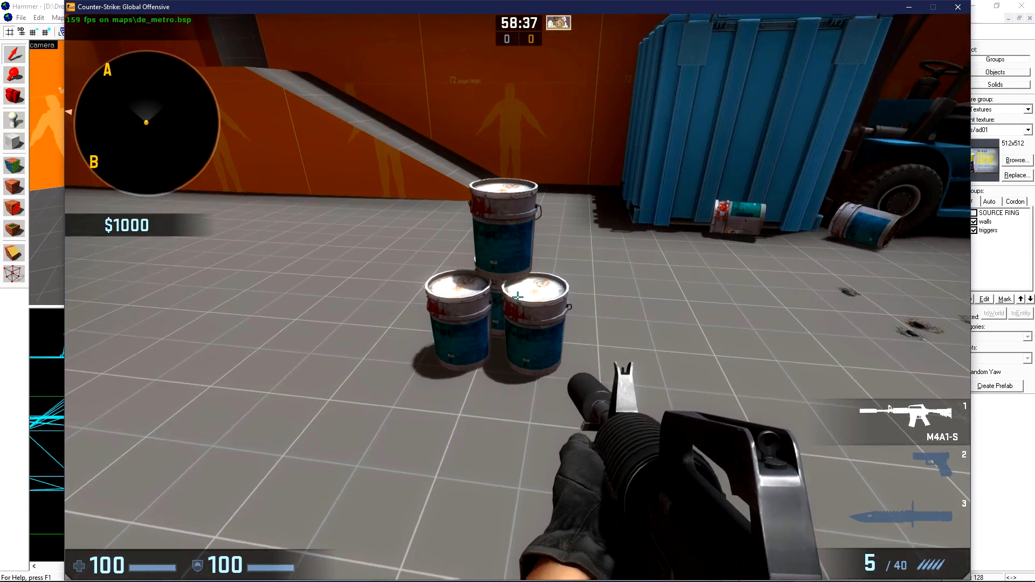
{"action": "key", "text": "w"}
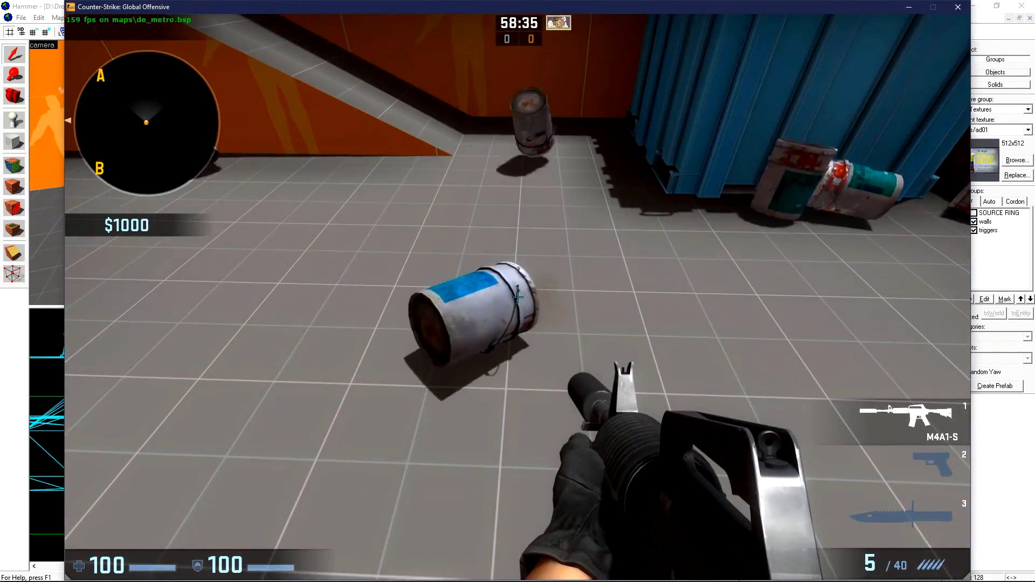
{"action": "key", "text": "a"}
{"action": "key", "text": "w"}
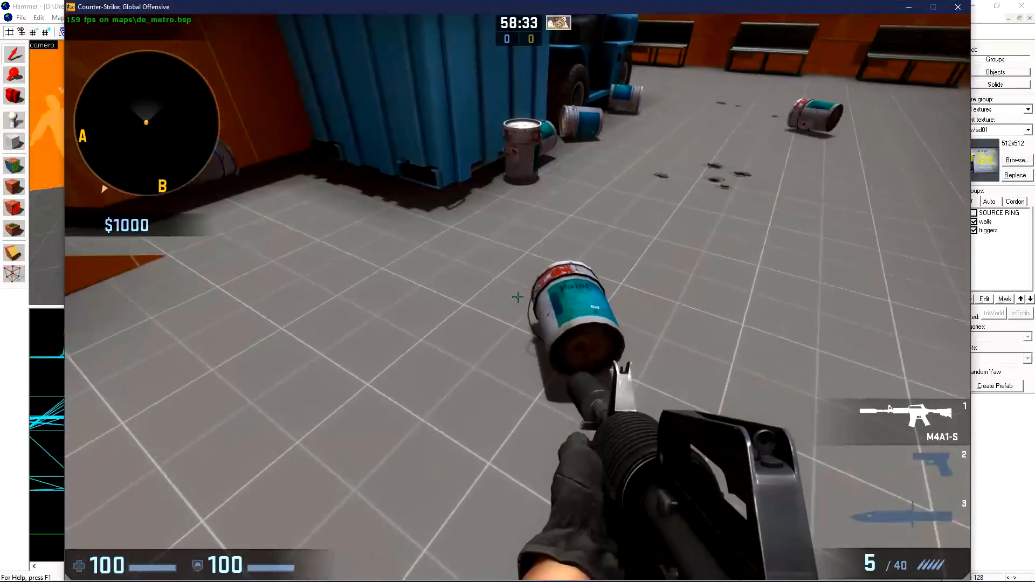
{"action": "key", "text": "w"}
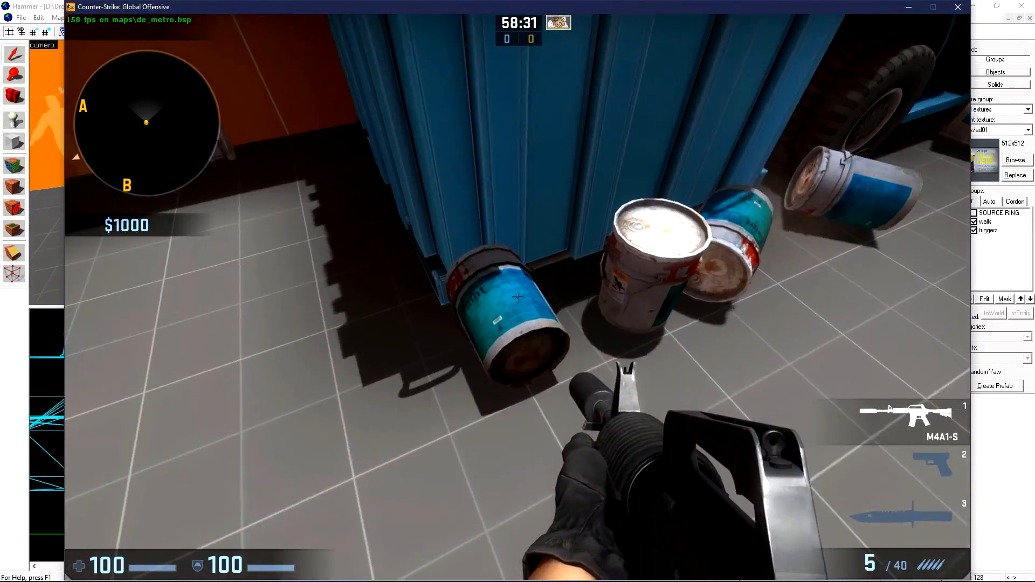
{"action": "key", "text": "w"}
{"action": "key", "text": "w"}
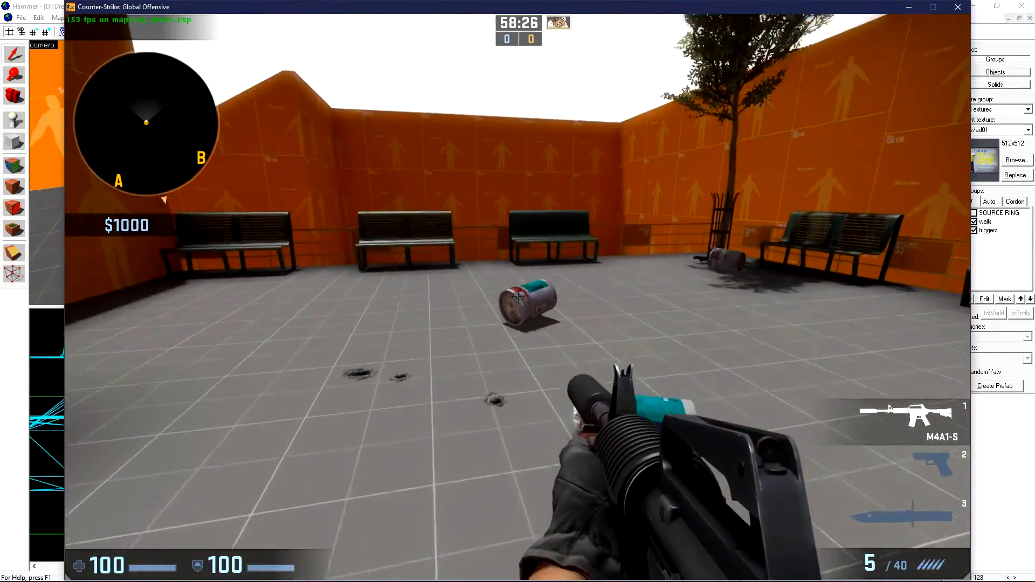
Shoot the loose buckets across the floor toward the benches and tree, then reload and back away.
{"action": "left_click", "coordinate": [518, 297]}
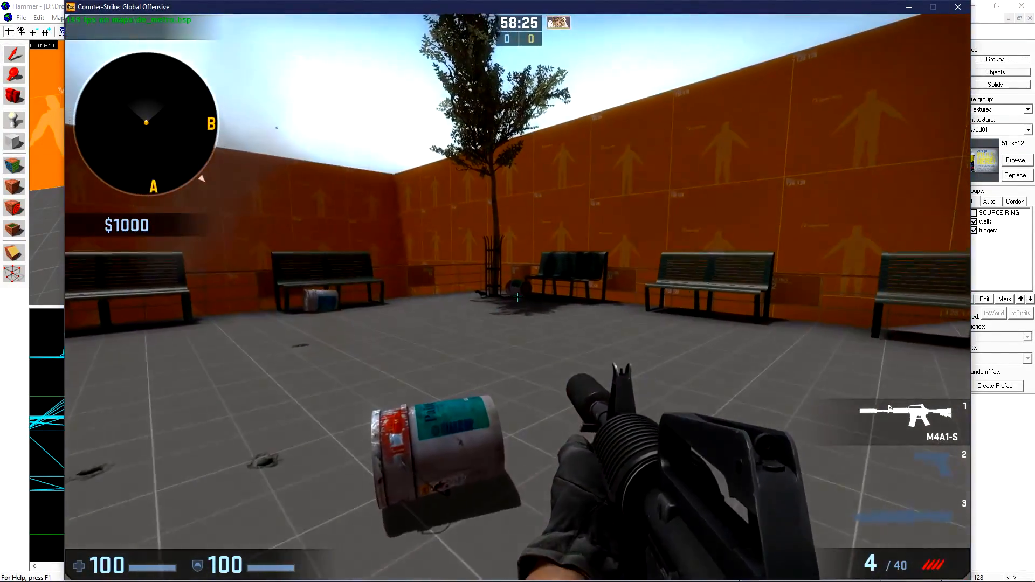
{"action": "left_click", "coordinate": [518, 297]}
{"action": "left_click", "coordinate": [517, 297]}
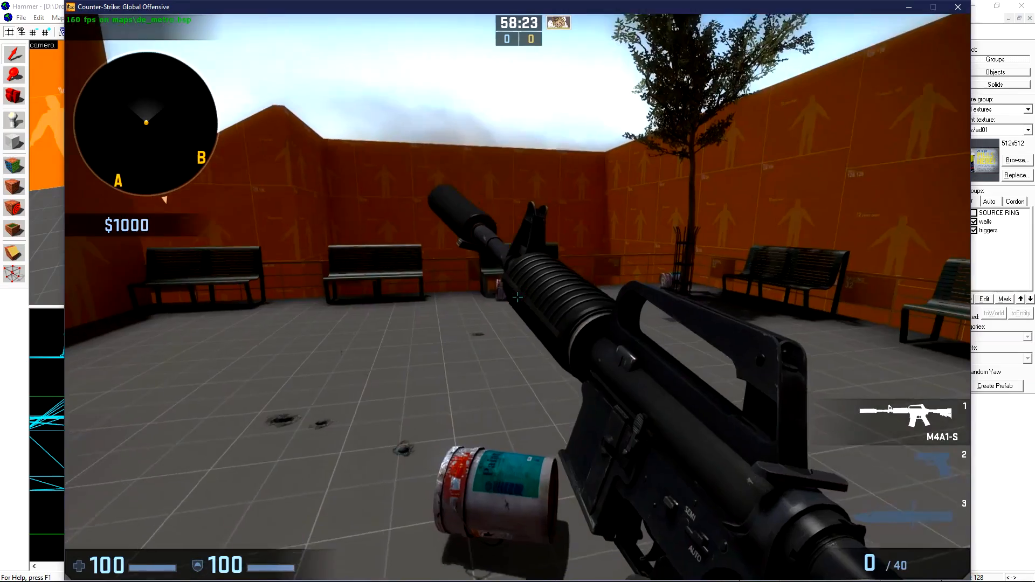
{"action": "key", "text": "s"}
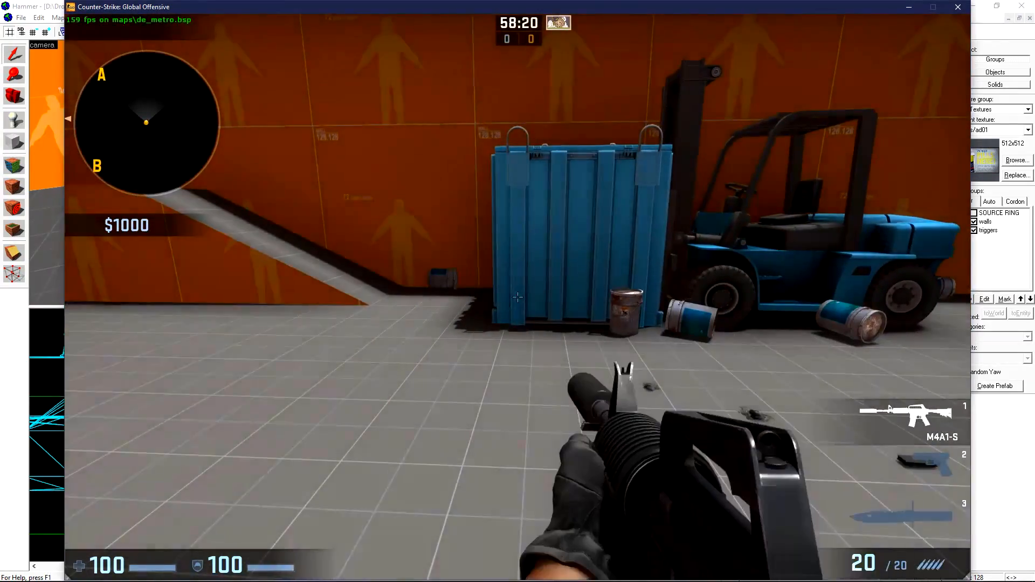
Go to the override bench on the open floor and fire at it from several sides to test its physics.
{"action": "key", "text": "w"}
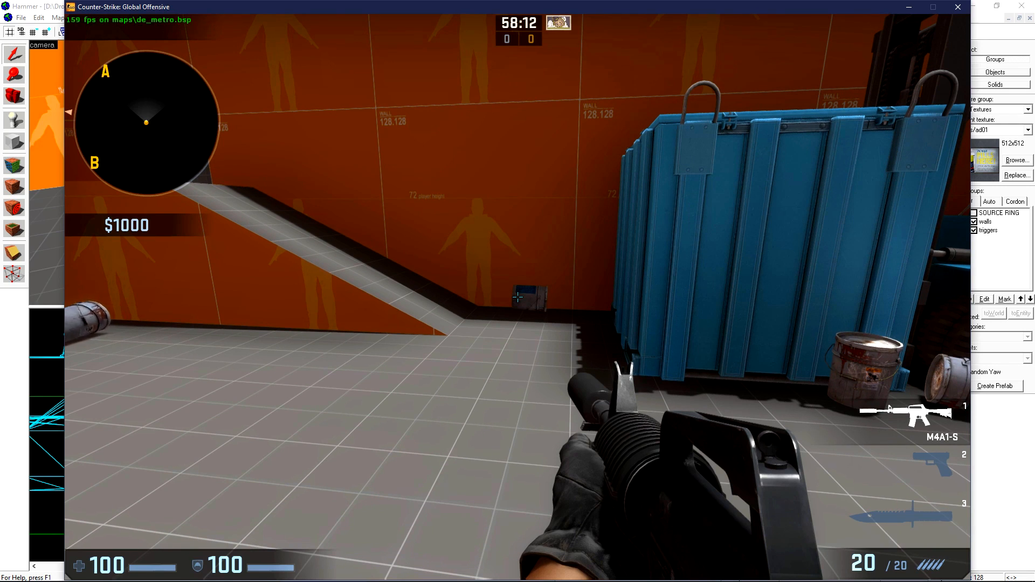
{"action": "key", "text": "w"}
{"action": "key", "text": "w"}
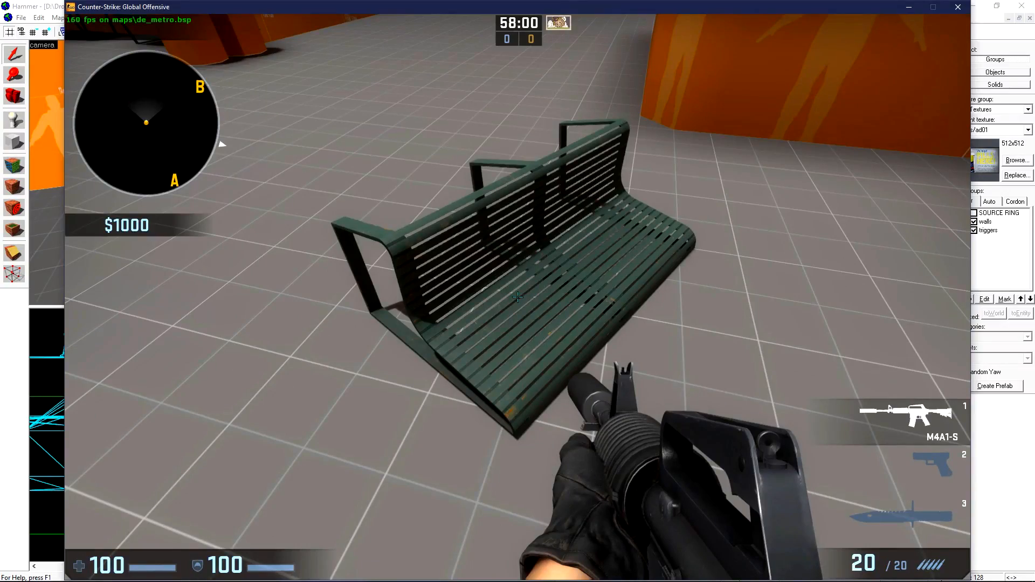
{"action": "key", "text": "s"}
{"action": "left_click", "coordinate": [517, 296]}
{"action": "left_click", "coordinate": [517, 296]}
{"action": "left_click", "coordinate": [517, 297]}
{"action": "left_click", "coordinate": [517, 297]}
{"action": "left_click", "coordinate": [518, 297]}
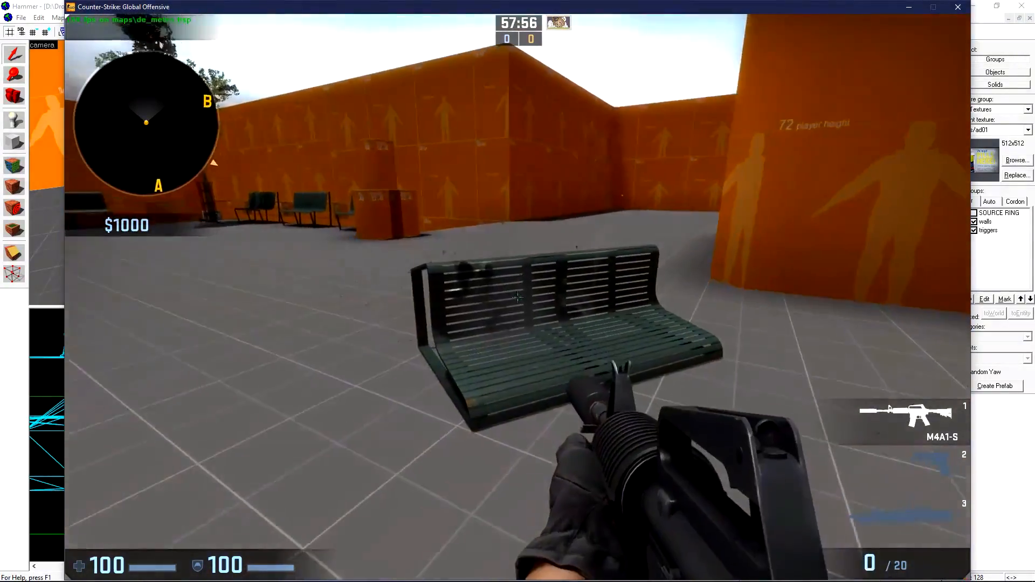
{"action": "key", "text": "w"}
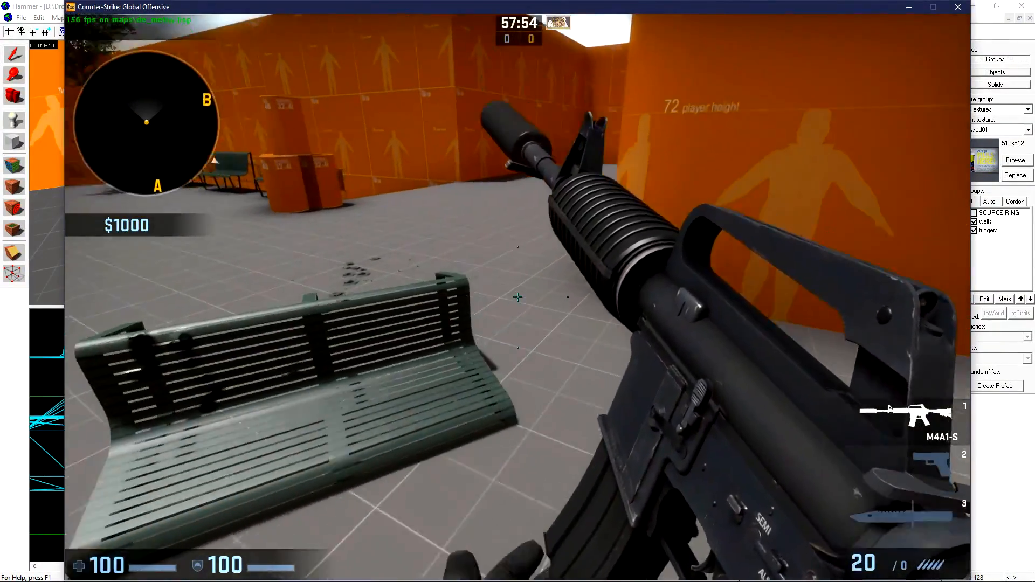
{"action": "key", "text": "d"}
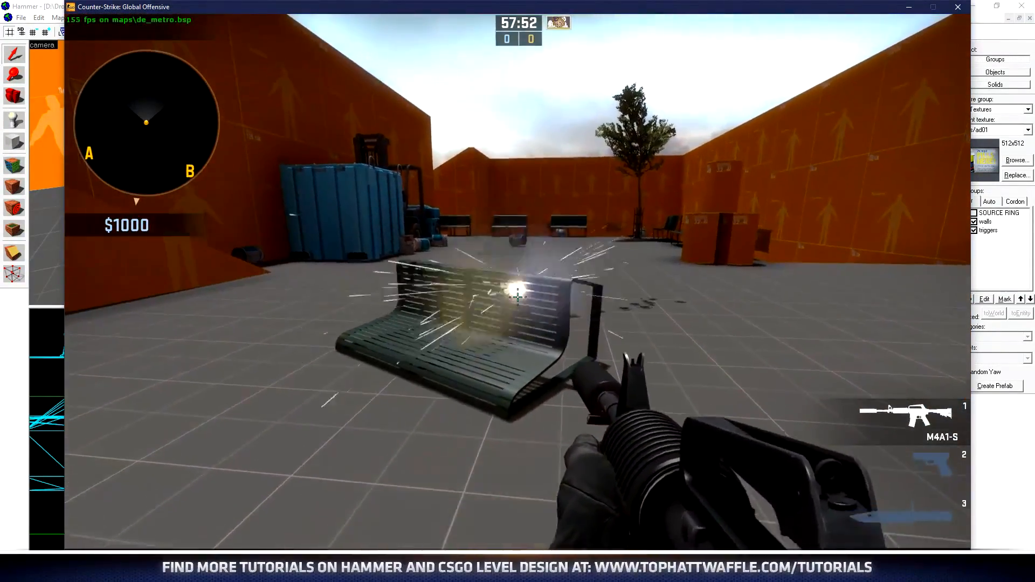